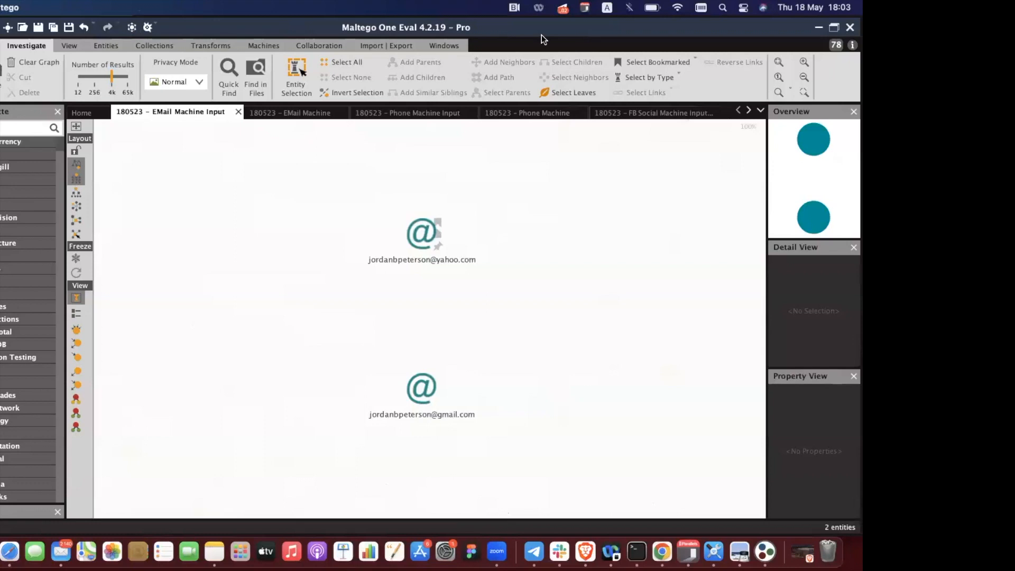
Open the Machine Manager and select the [Email Address] Enrich machine in its list.
left_click(260, 45)
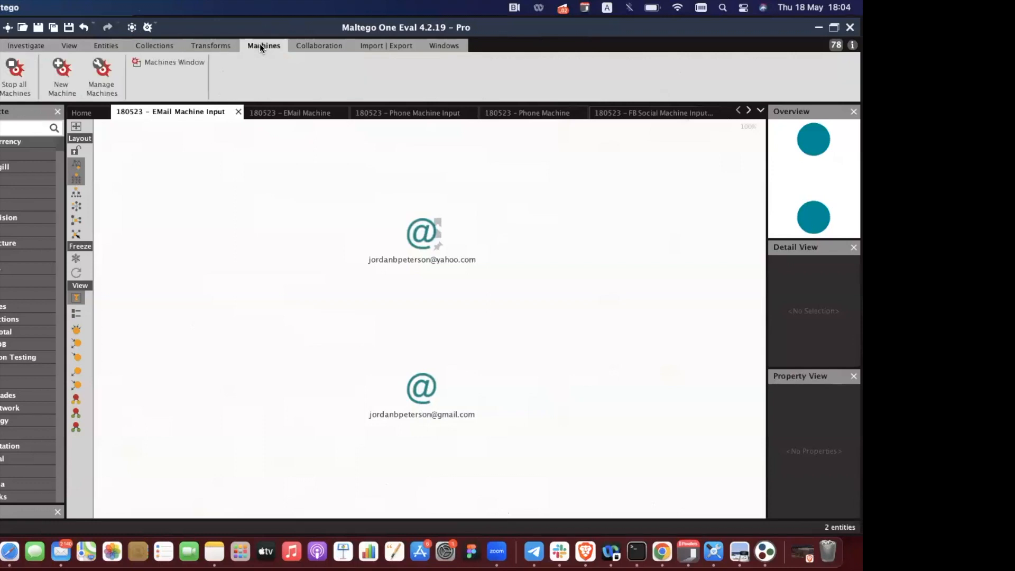
left_click(113, 87)
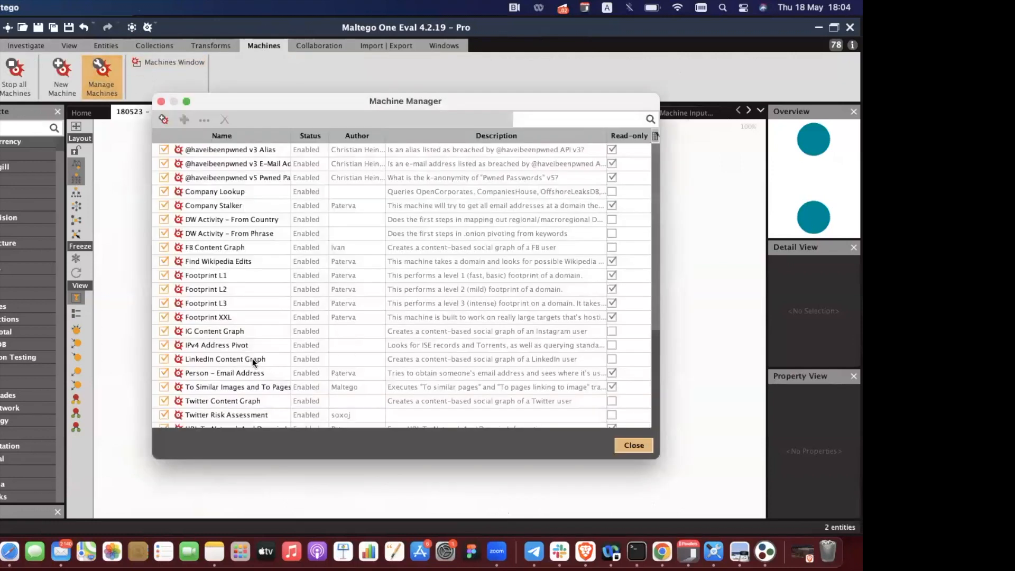
scroll(252, 358, "down", 5)
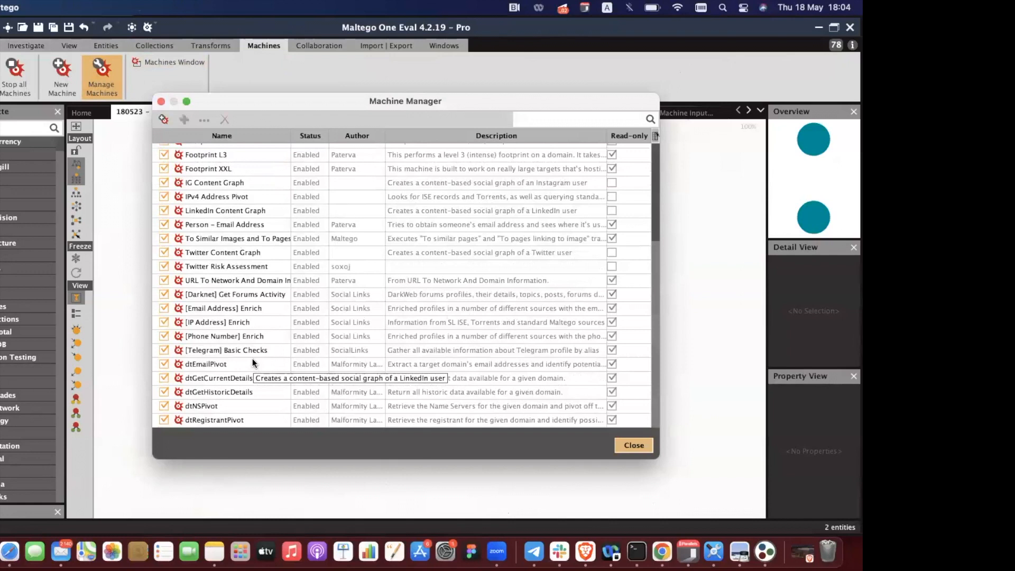
left_click(250, 309)
double_click(226, 308)
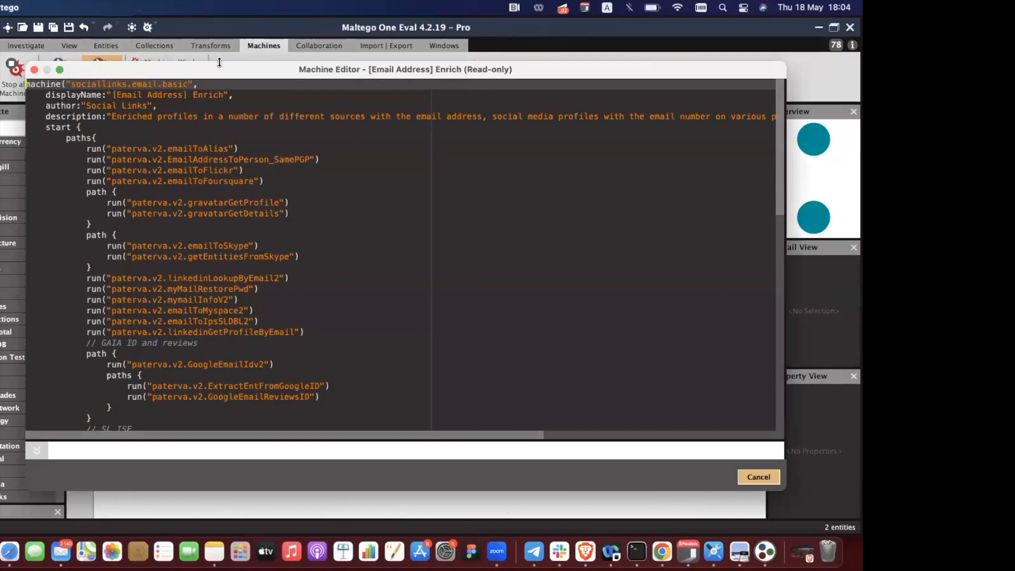
left_click_drag(208, 62, 145, 20)
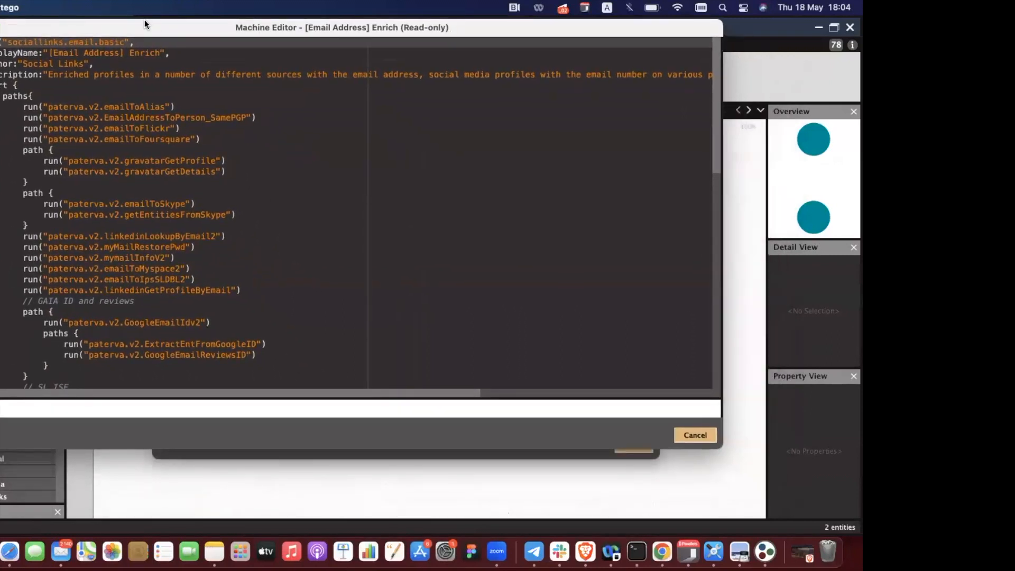
left_click_drag(713, 444, 856, 501)
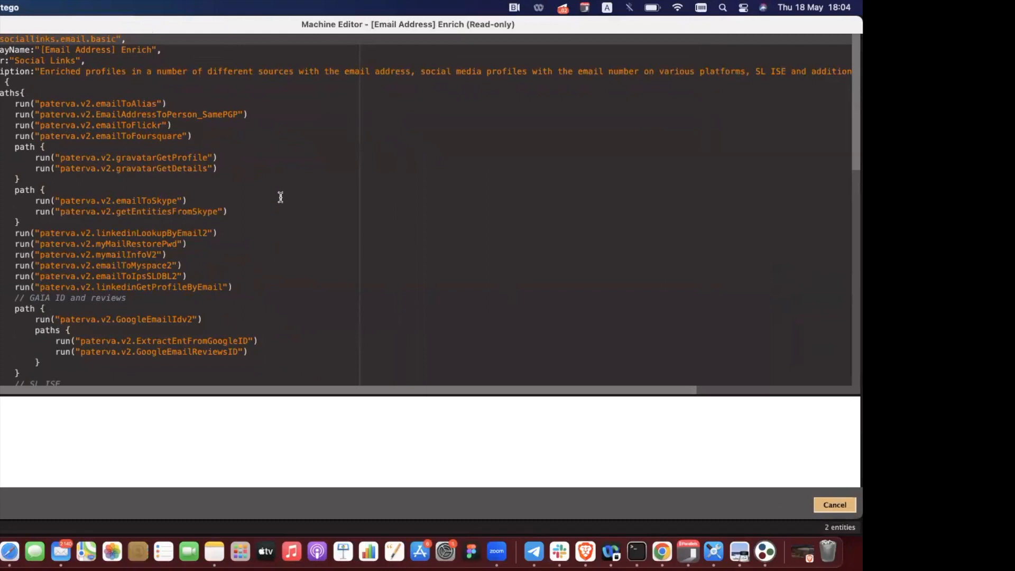
scroll(280, 197, "down", 2)
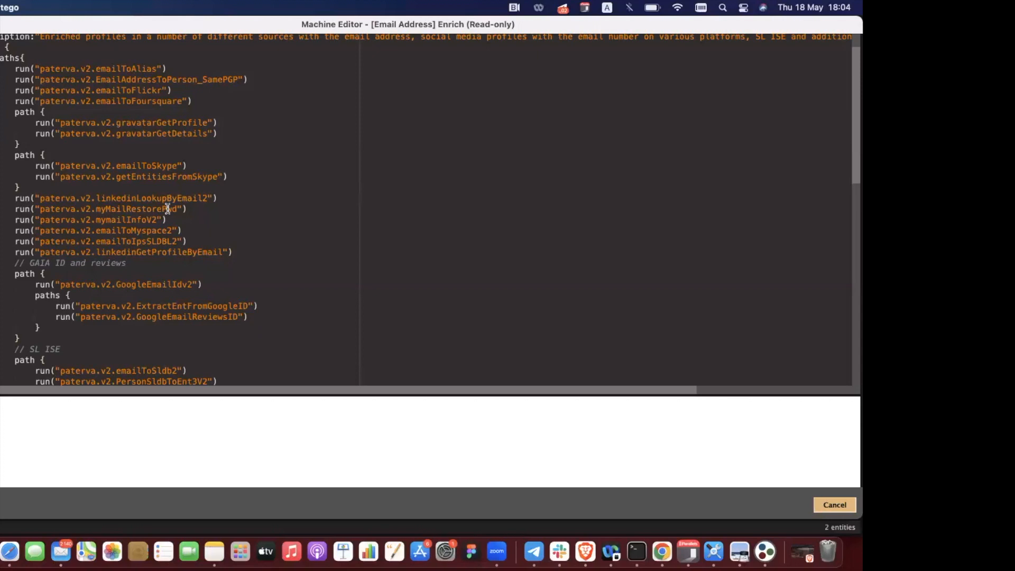
scroll(168, 209, "down", 5)
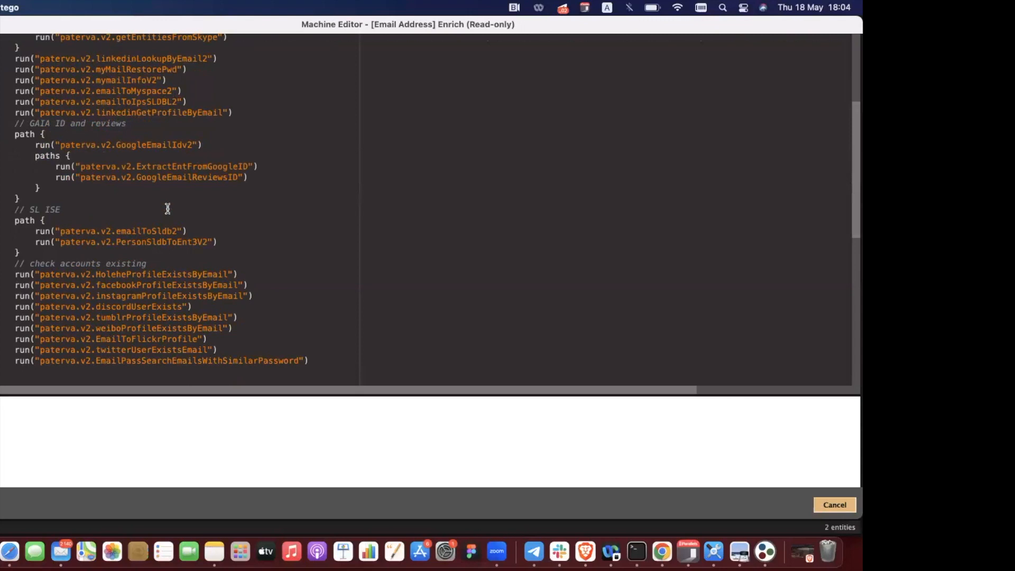
scroll(168, 209, "down", 5)
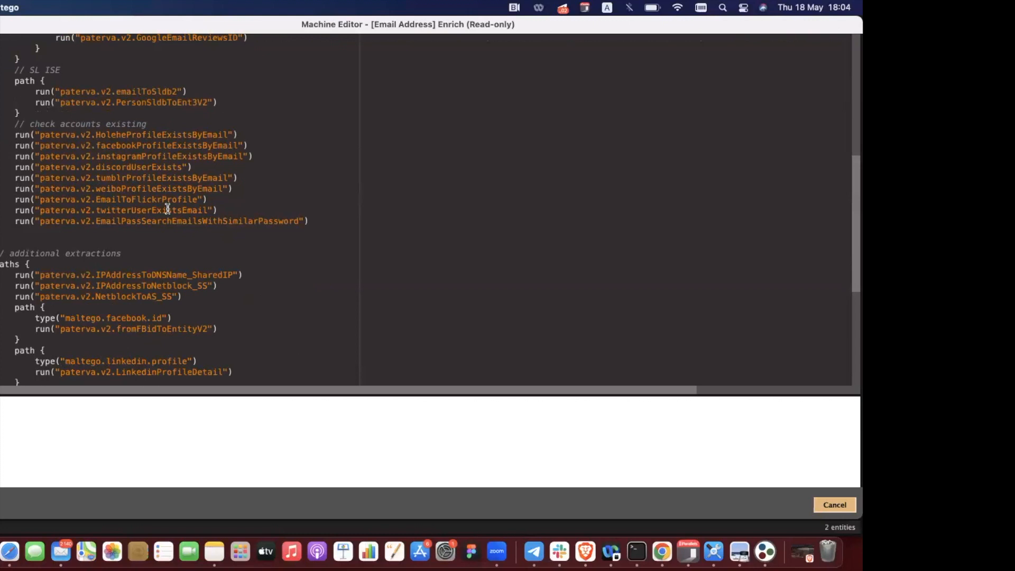
scroll(167, 208, "down", 7)
scroll(167, 208, "up", 3)
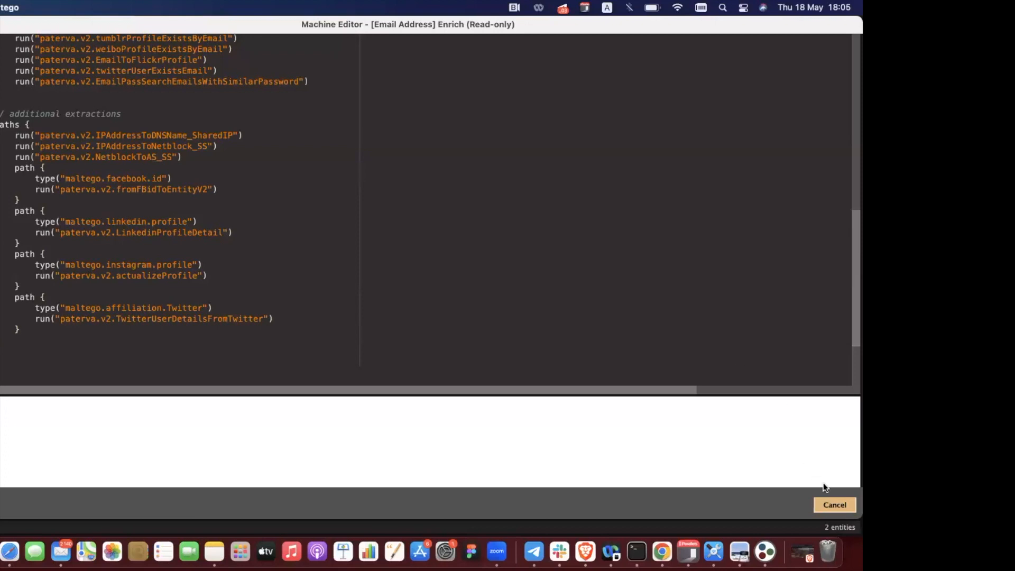
left_click(834, 505)
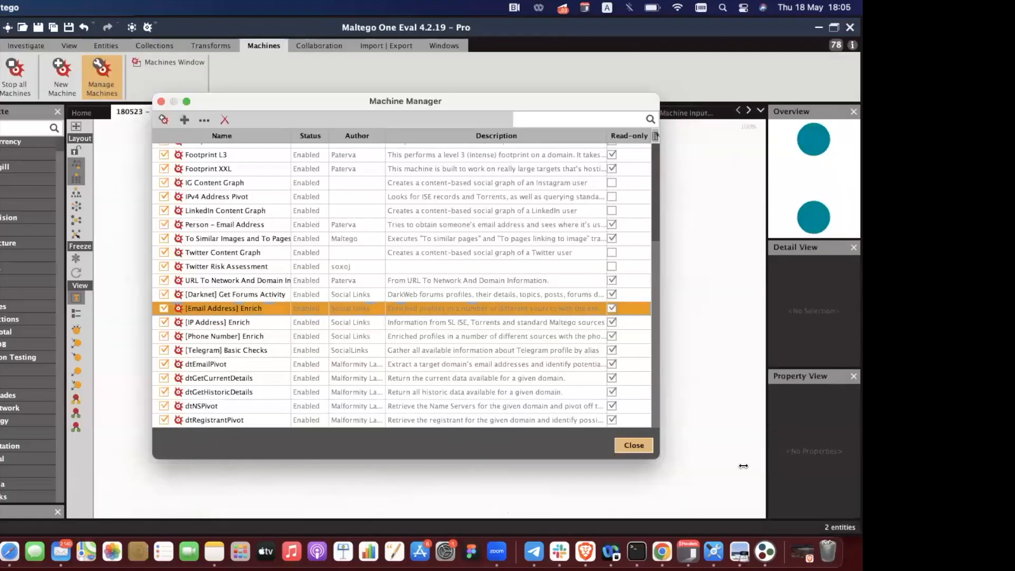
Close the Machine Manager, select the yahoo email address entity and enlarge the machines panel.
left_click(634, 445)
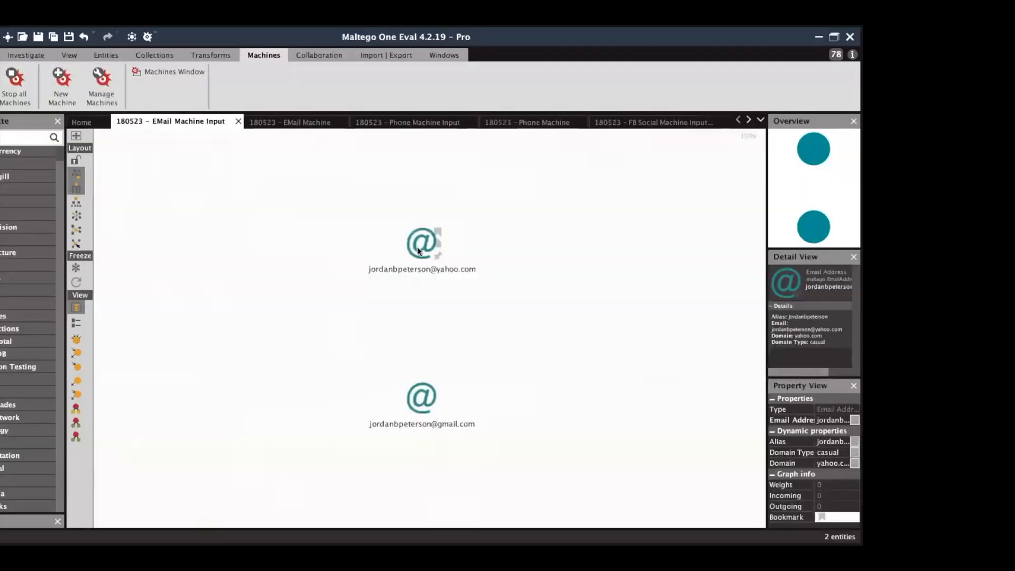
left_click(406, 249)
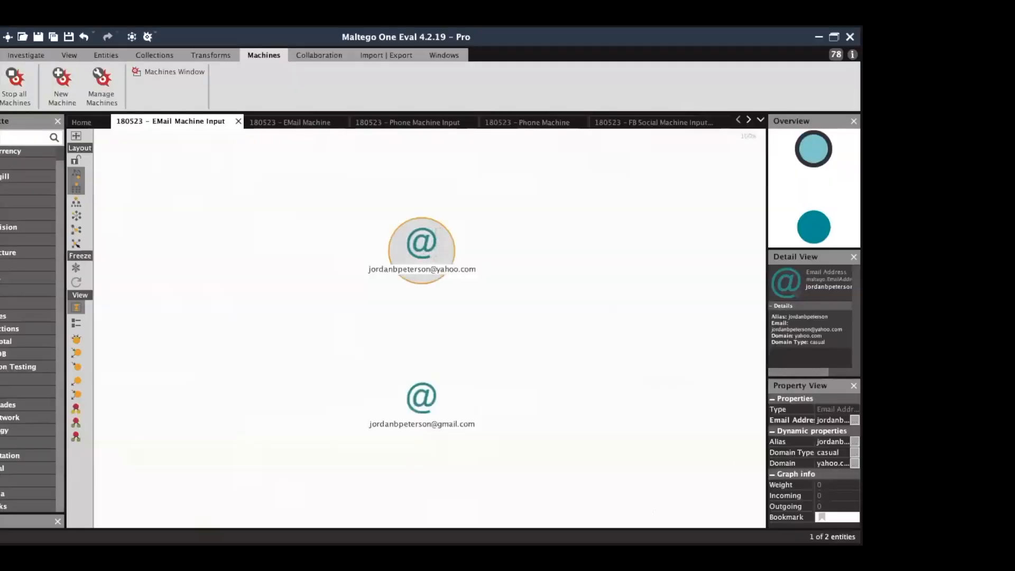
left_click_drag(7, 512, 12, 249)
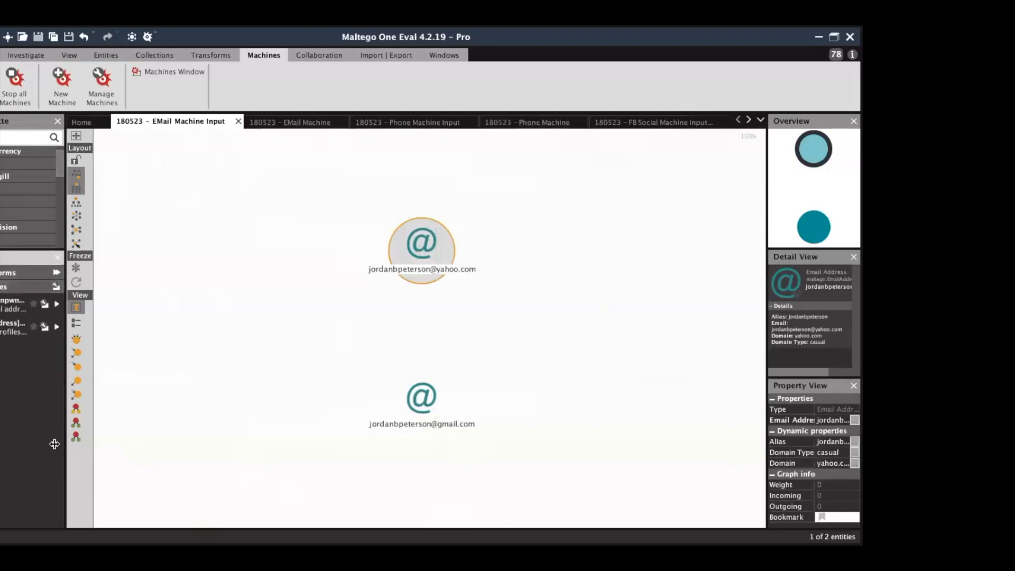
Widen the left side panels and limit transform results to 12.
left_click_drag(65, 456, 127, 455)
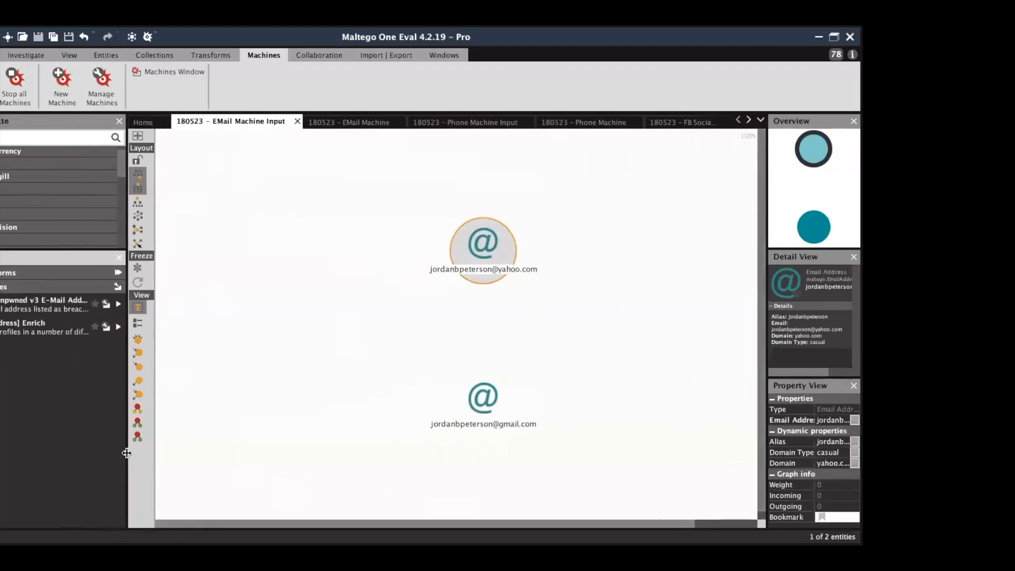
left_click(35, 53)
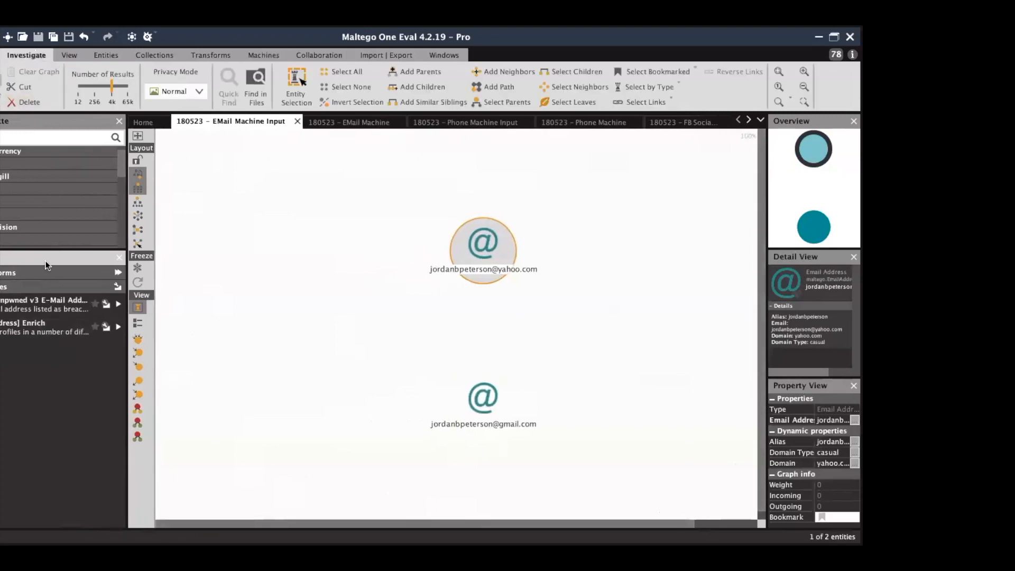
left_click(79, 87)
Run [Email Address] Enrich on the yahoo address, fit the growing graph and close the Output log.
double_click(44, 329)
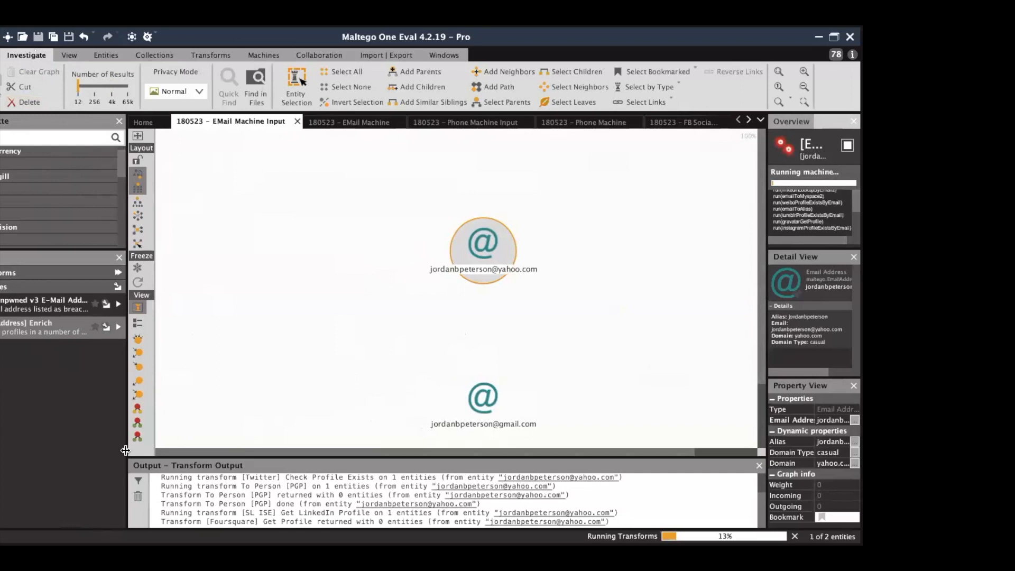
left_click_drag(126, 449, 74, 452)
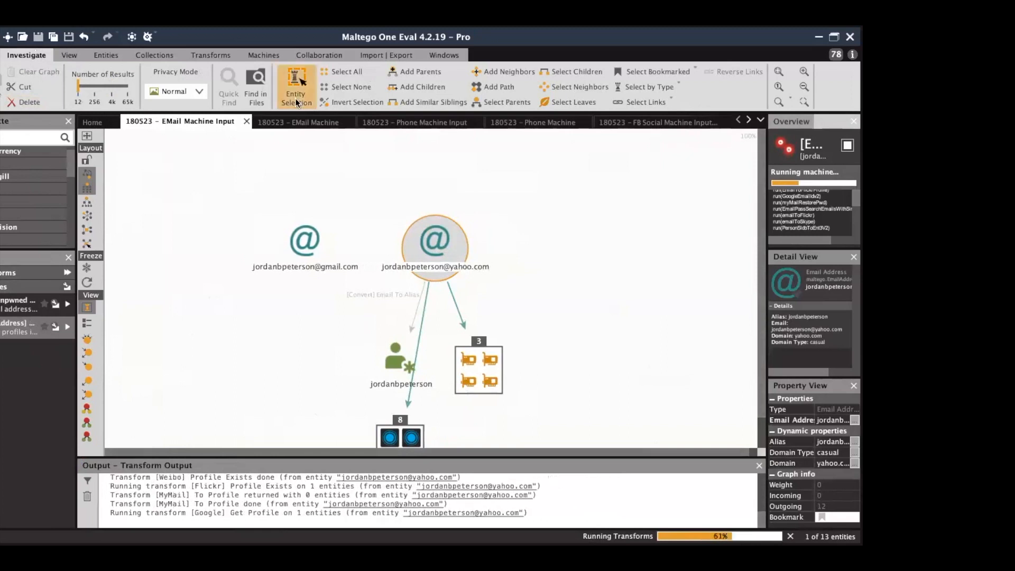
left_click(779, 73)
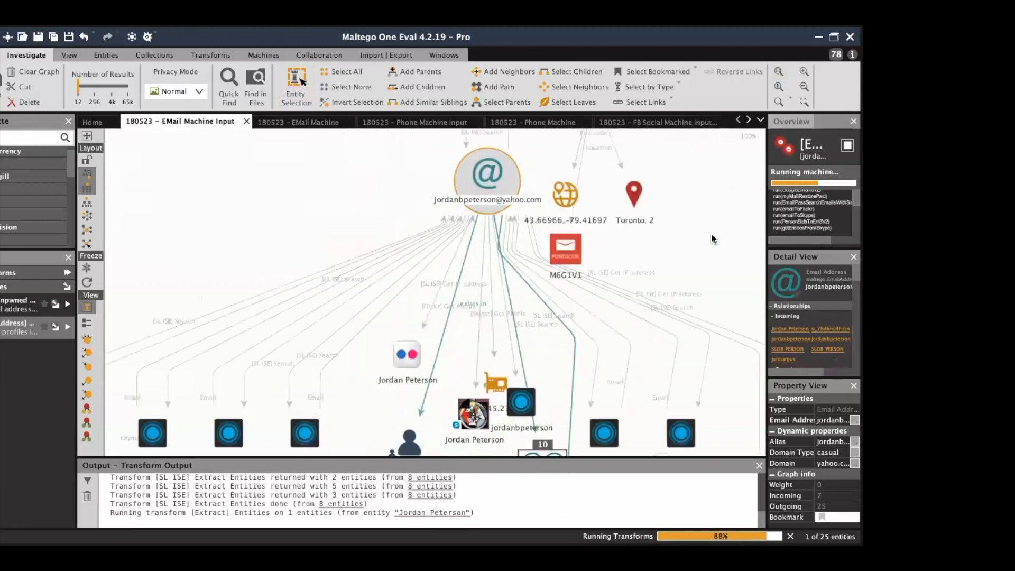
left_click(779, 72)
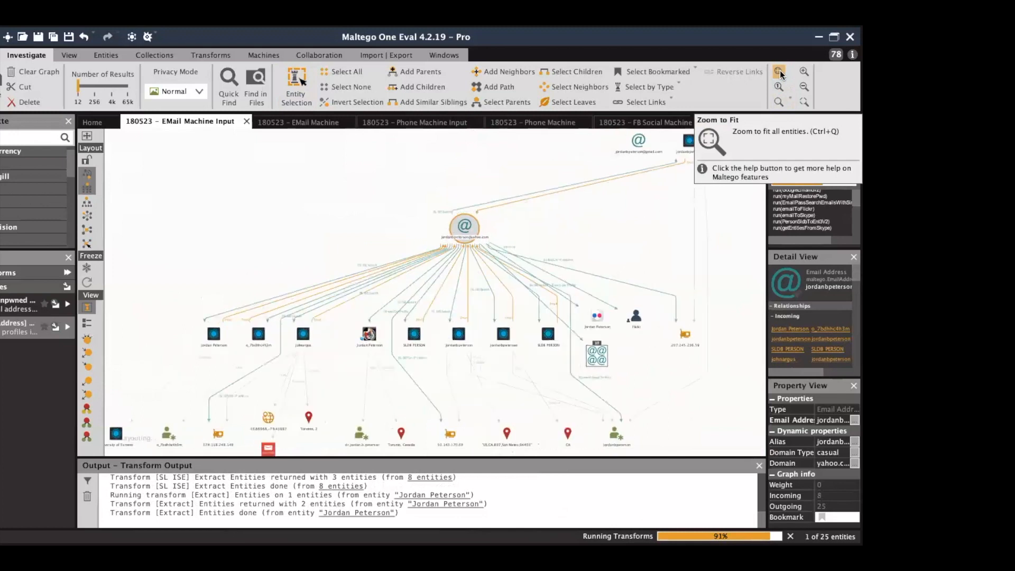
left_click(759, 465)
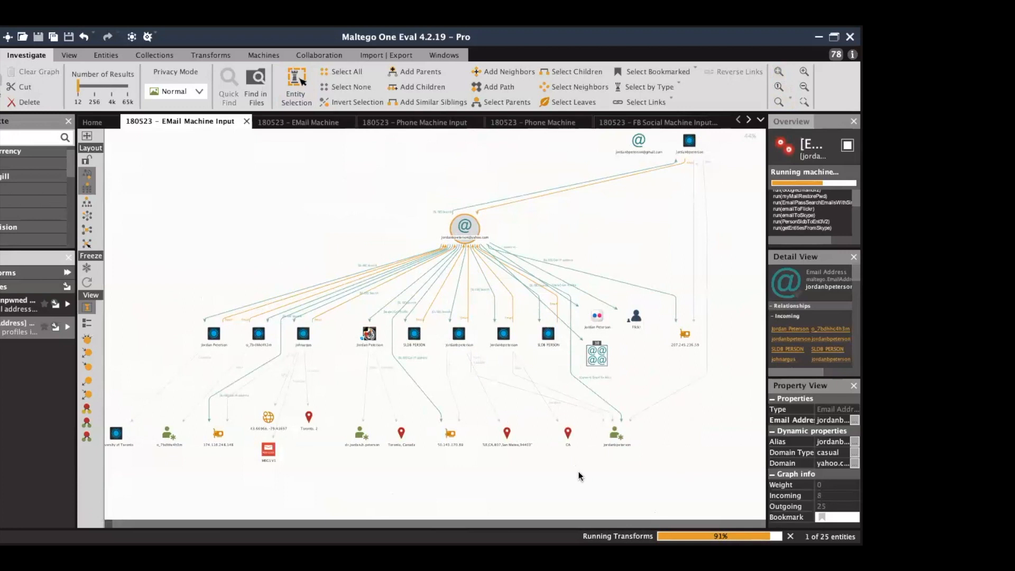
Inspect the grouped email addresses and zoom in toward the collection nodes.
left_click(600, 358)
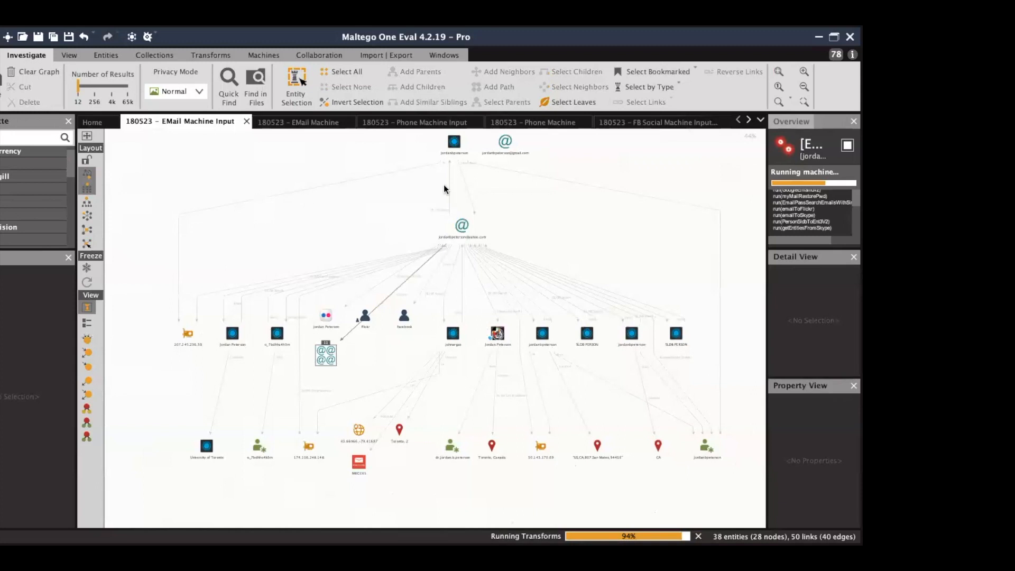
left_click(804, 73)
left_click(803, 73)
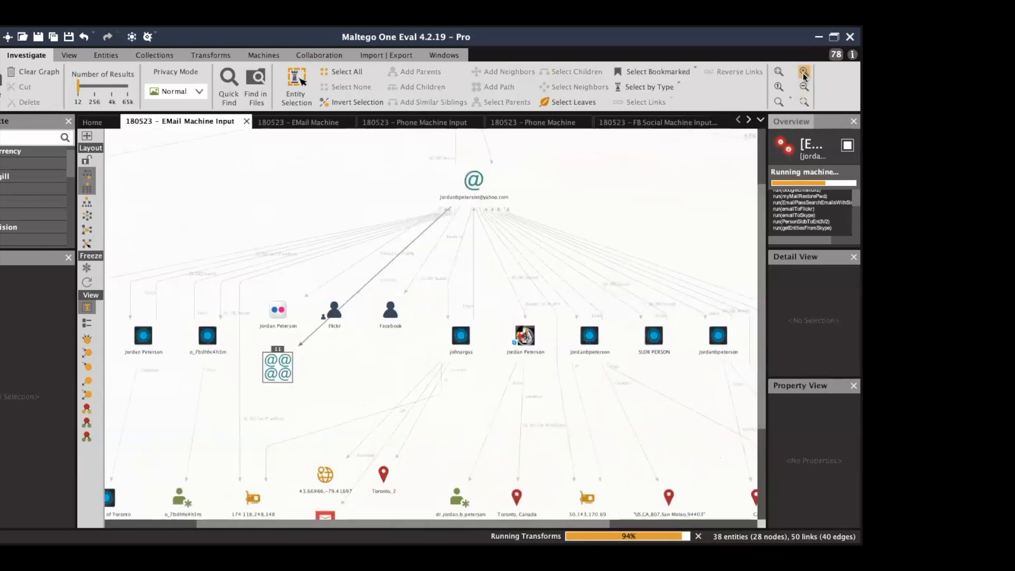
left_click_drag(809, 180, 811, 186)
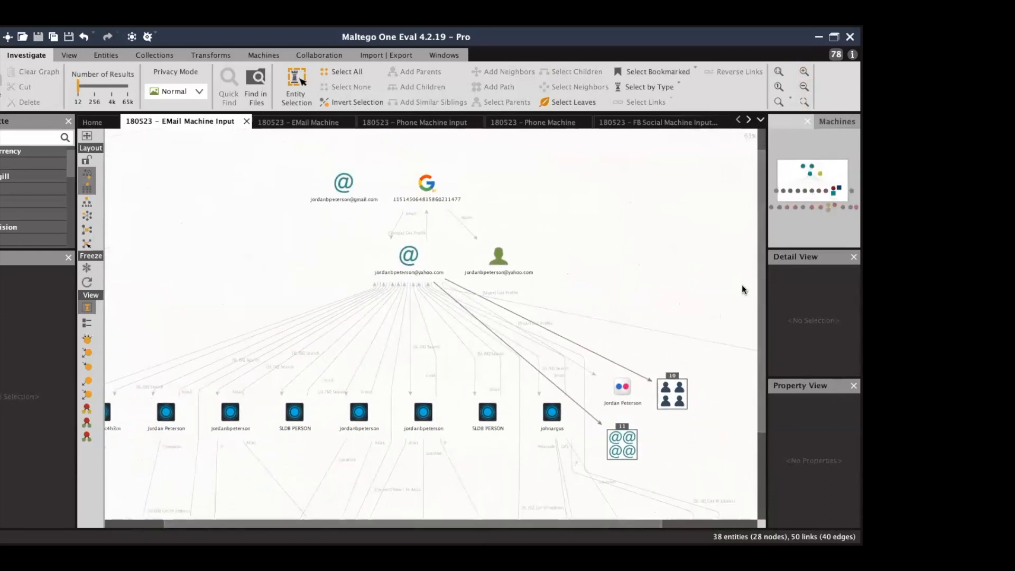
Review the 11-email and 10-profile collections, fit the graph, and select the gmail address.
left_click(615, 445)
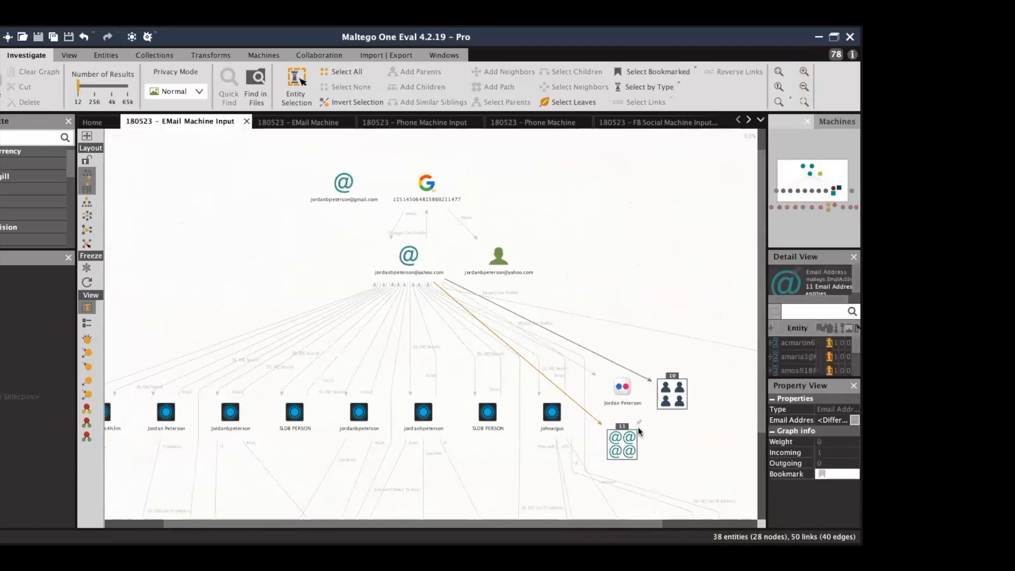
left_click(671, 400)
scroll(671, 400, "up", 3)
scroll(673, 400, "up", 5)
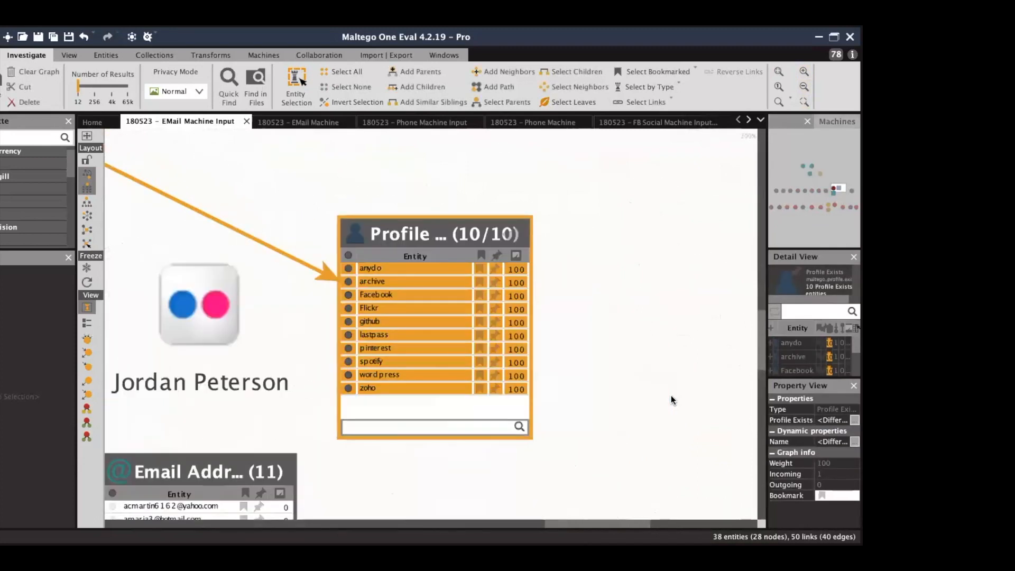
left_click(778, 72)
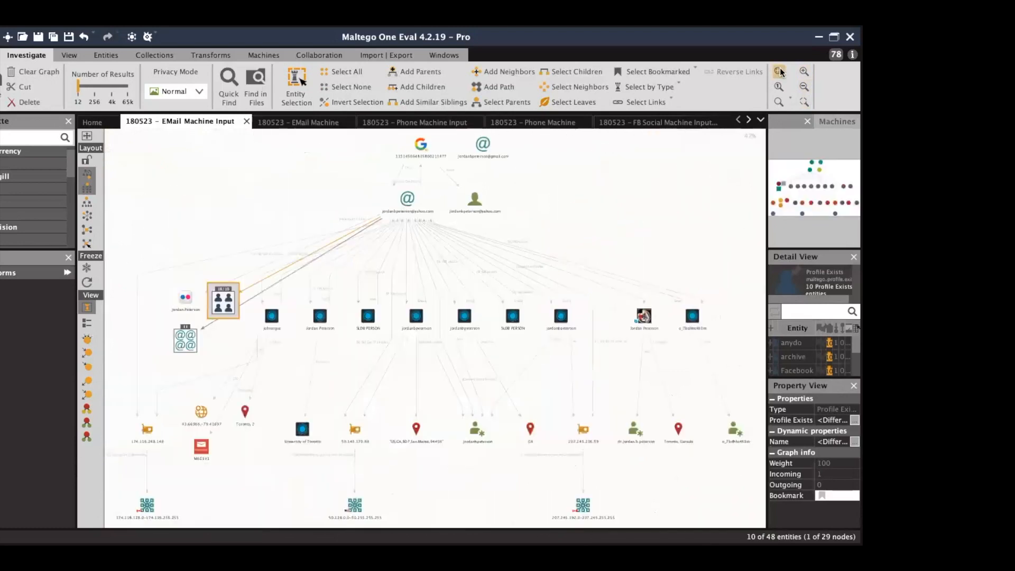
left_click(642, 187)
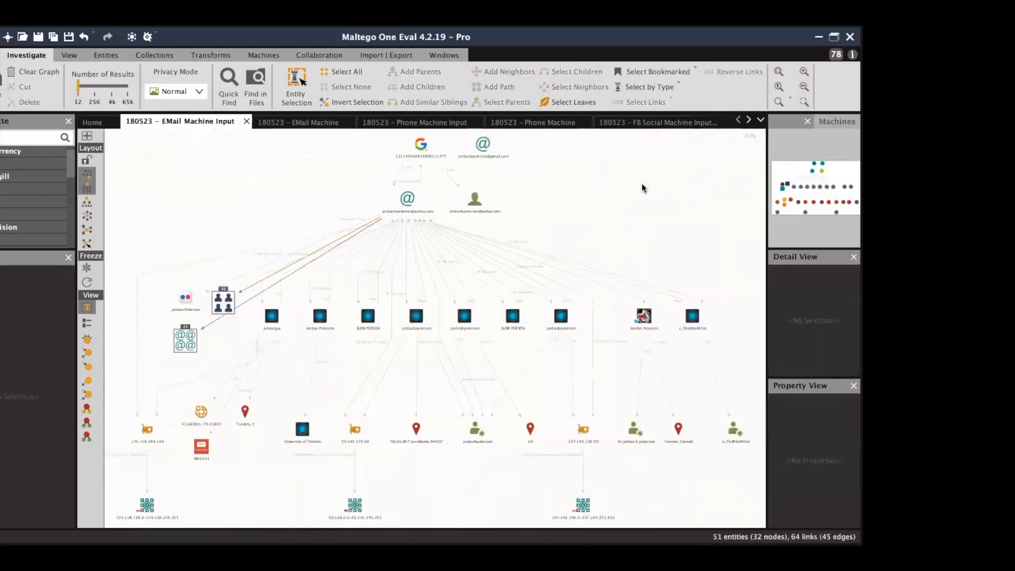
left_click(484, 143)
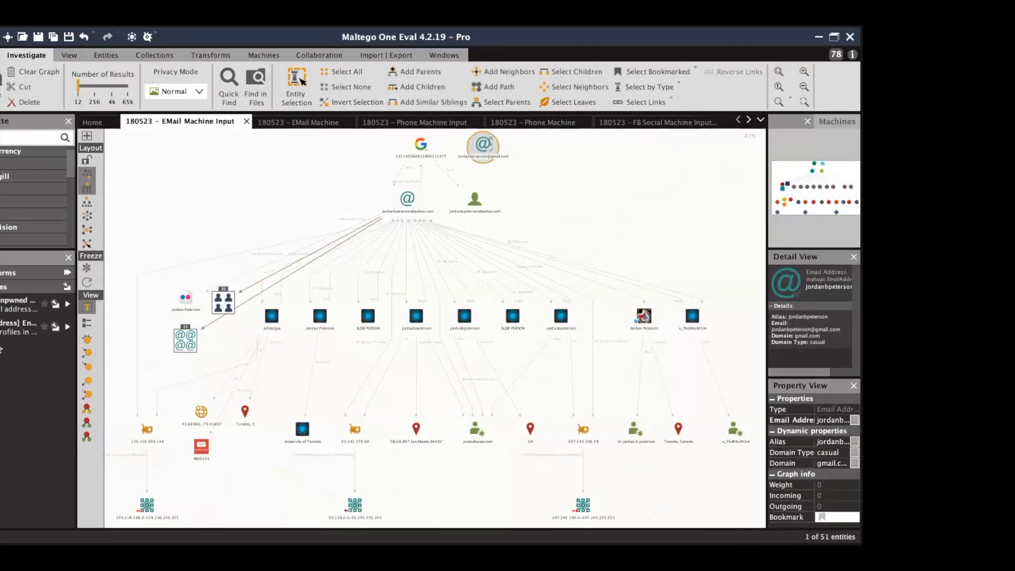
Run a machine on the selected gmail address, then re-lay out and fit the graph.
left_click(67, 327)
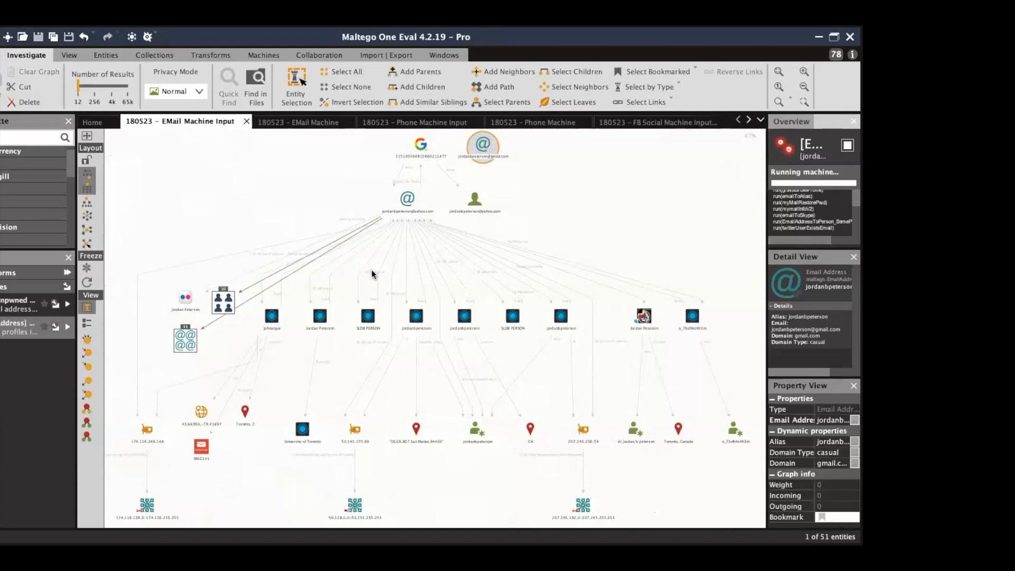
left_click(88, 284)
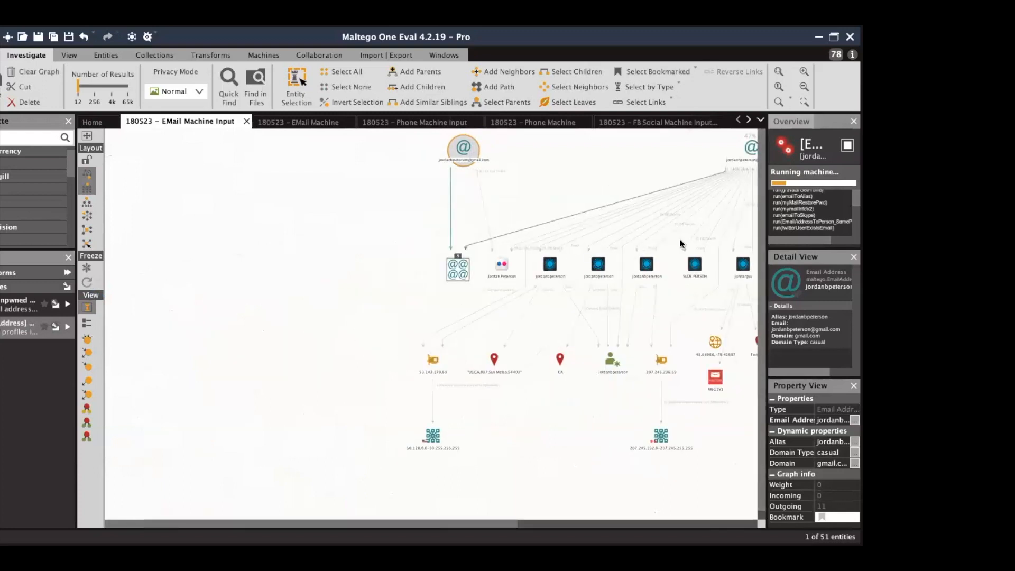
left_click(780, 76)
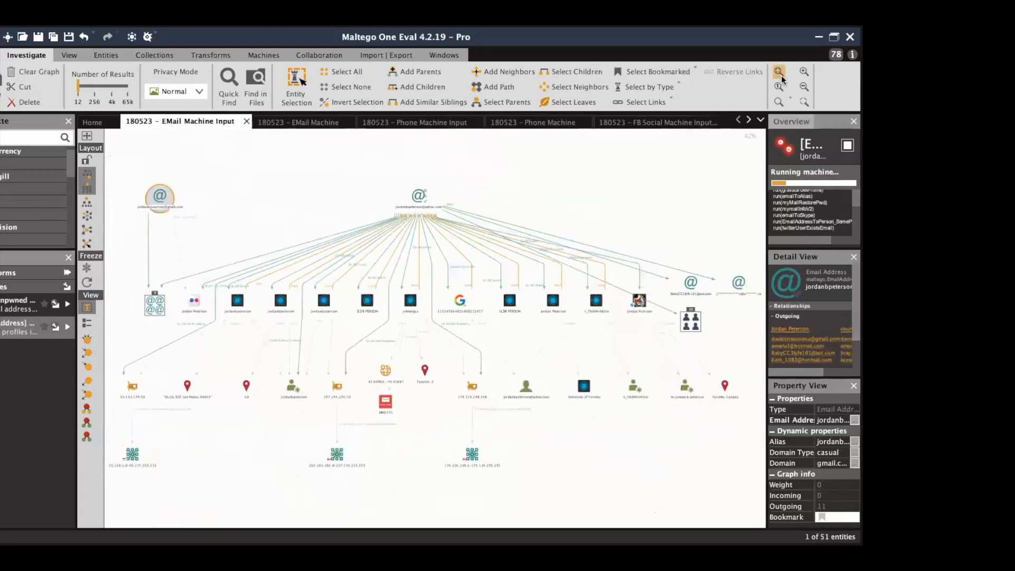
Inspect the 9-email and 10-profile groups and the Gravatar entity, then re-lay out the graph.
left_click(153, 305)
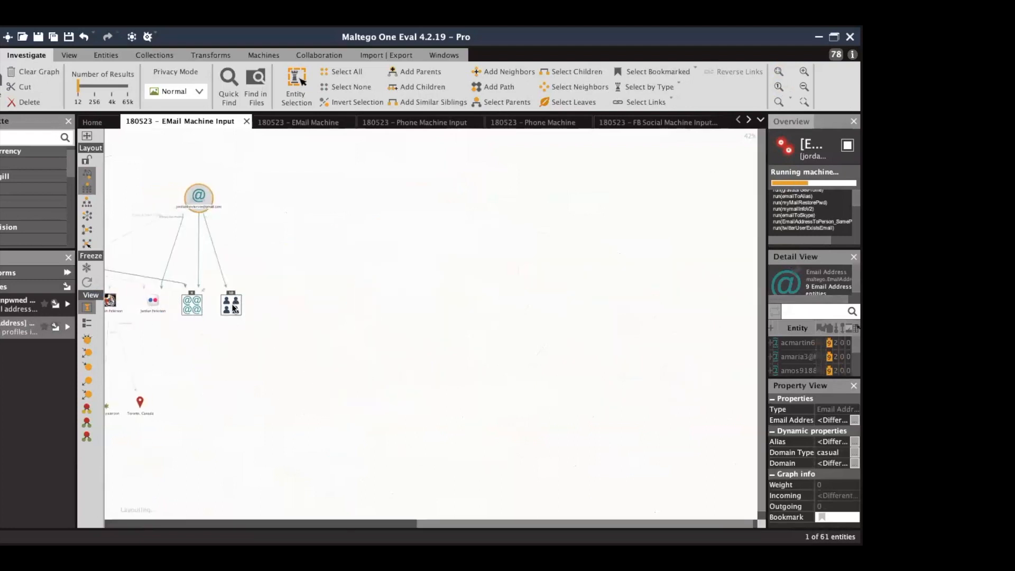
left_click(231, 305)
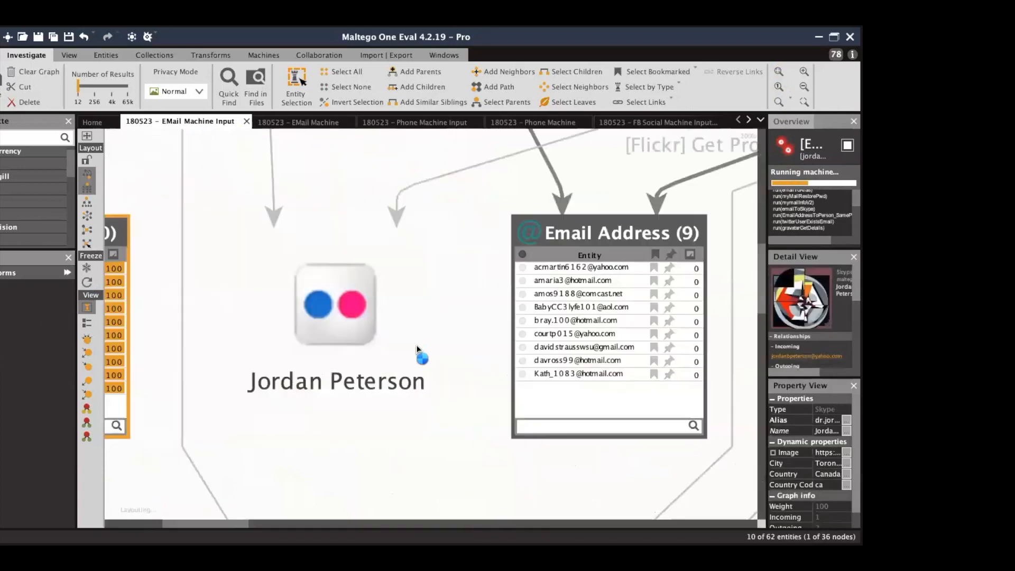
left_click(778, 71)
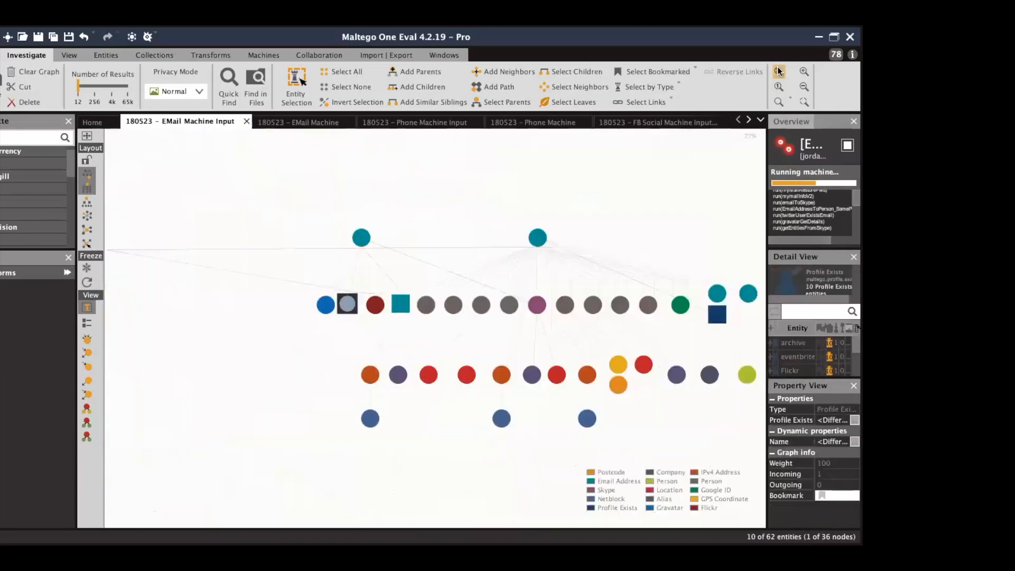
left_click(804, 71)
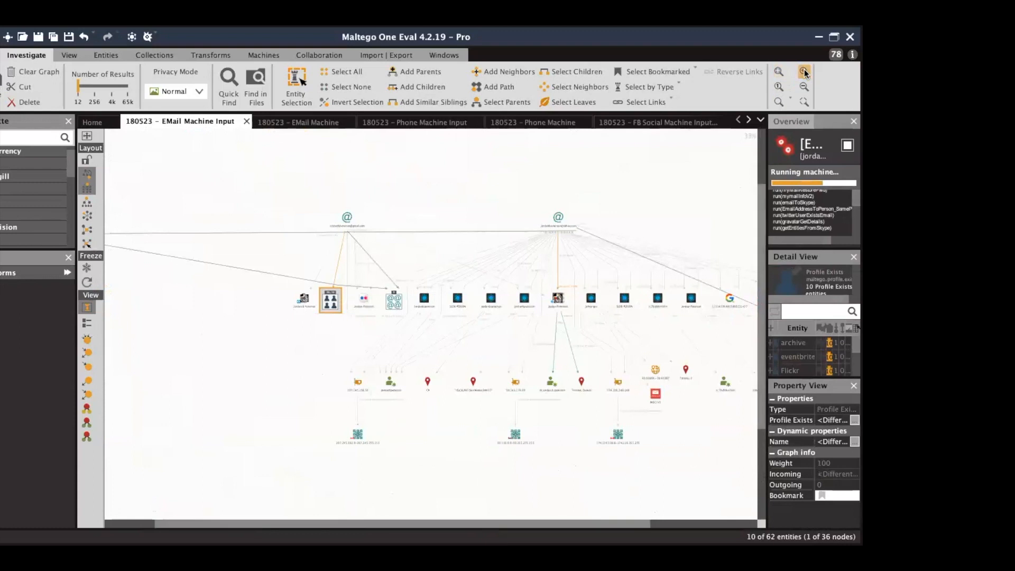
left_click(213, 385)
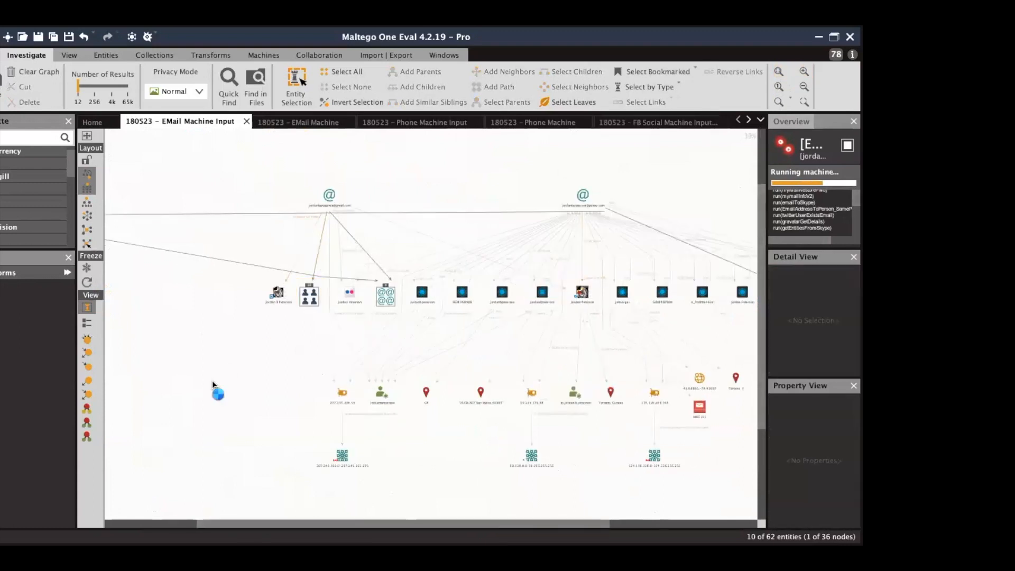
left_click(272, 295)
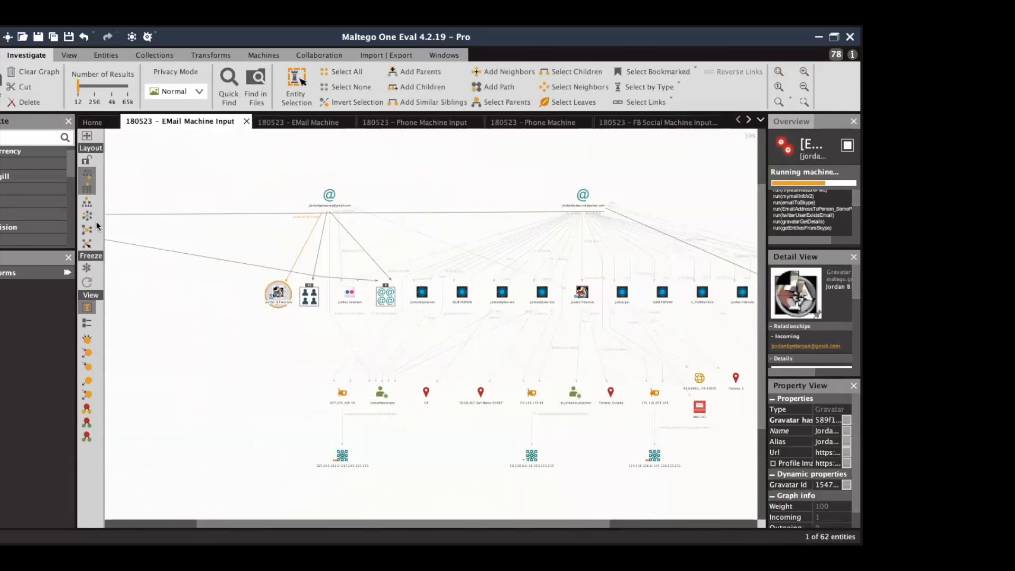
left_click(86, 186)
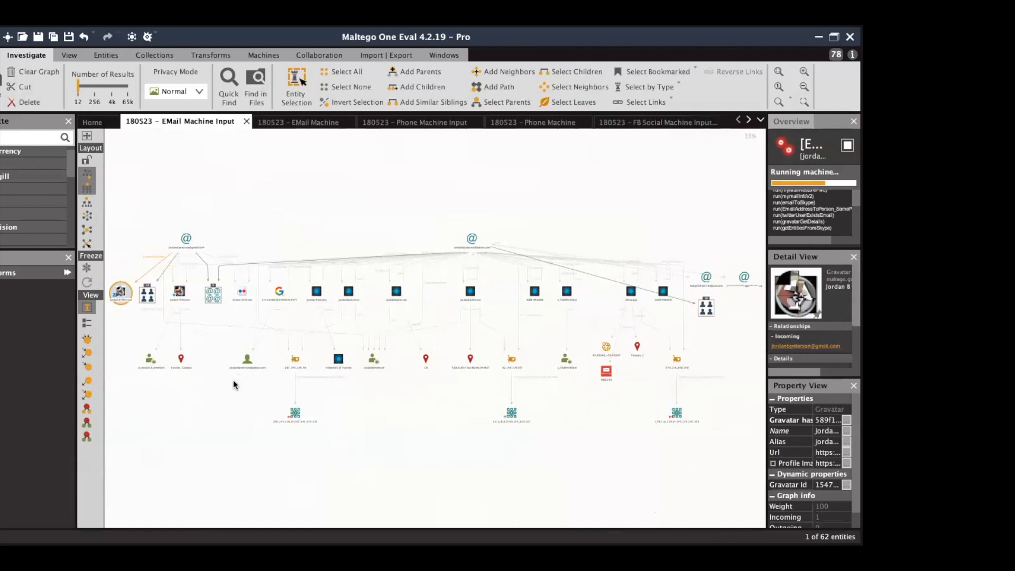
left_click(188, 429)
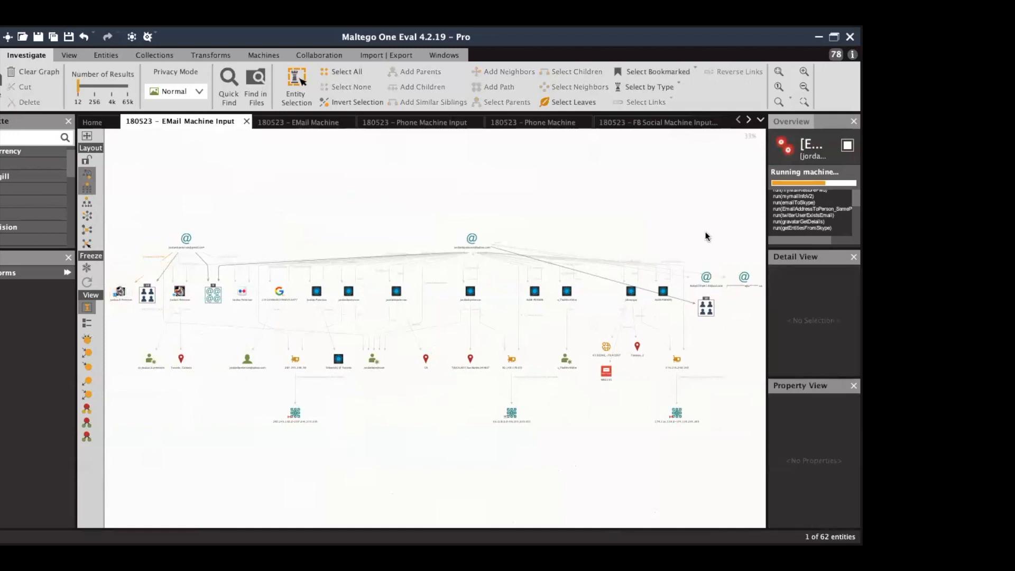
Zoom in on the gmail address's children, check machine progress, and re-lay out the graph.
left_click(803, 72)
left_click(802, 71)
left_click(802, 71)
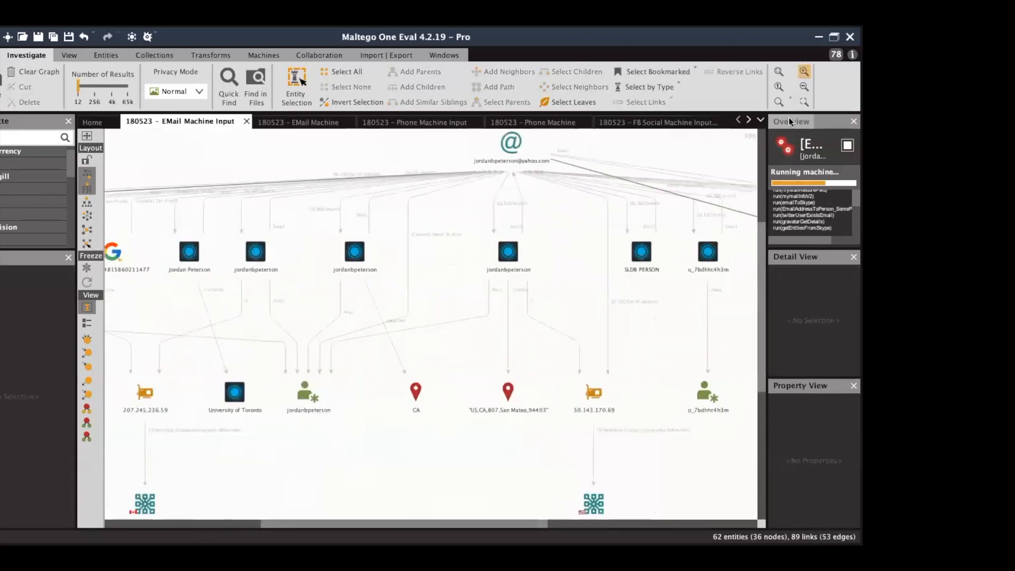
left_click(788, 121)
left_click_drag(818, 192, 796, 188)
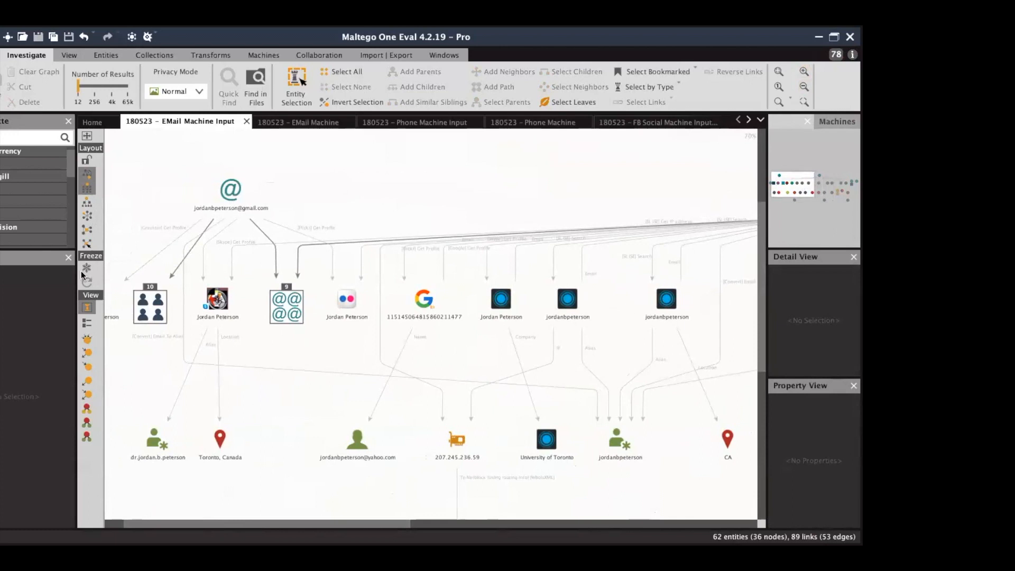
left_click(837, 122)
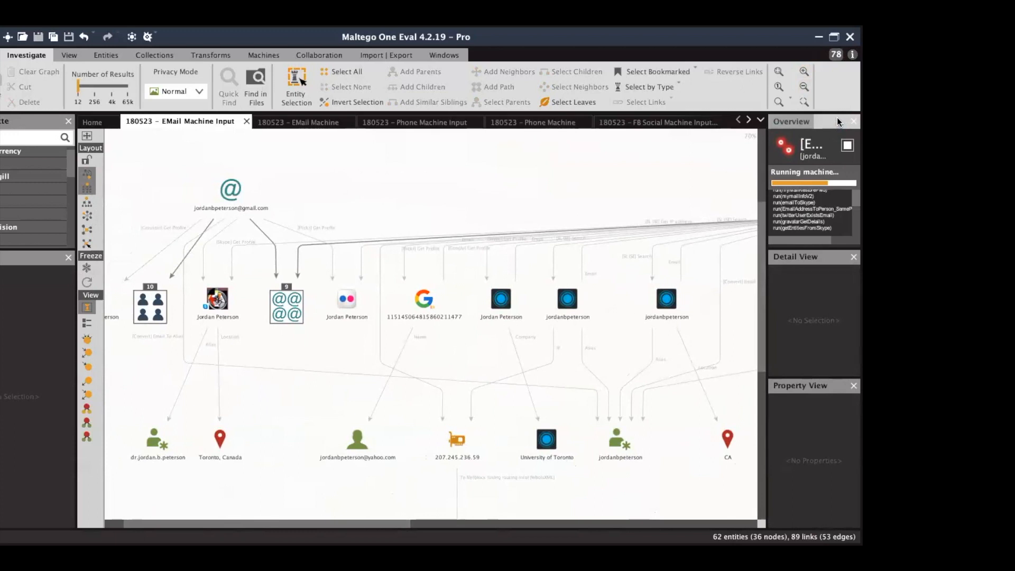
left_click(780, 121)
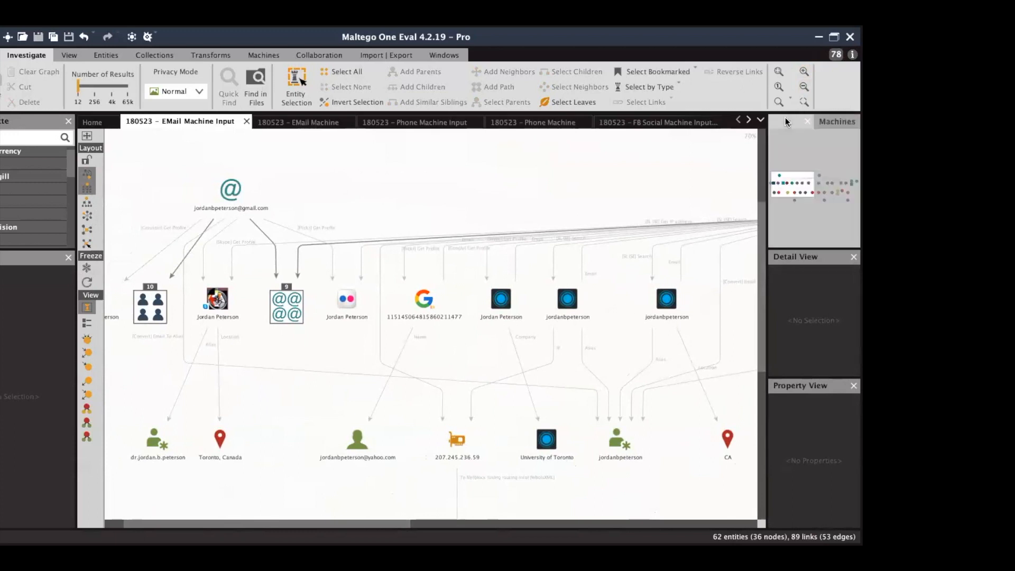
left_click(87, 283)
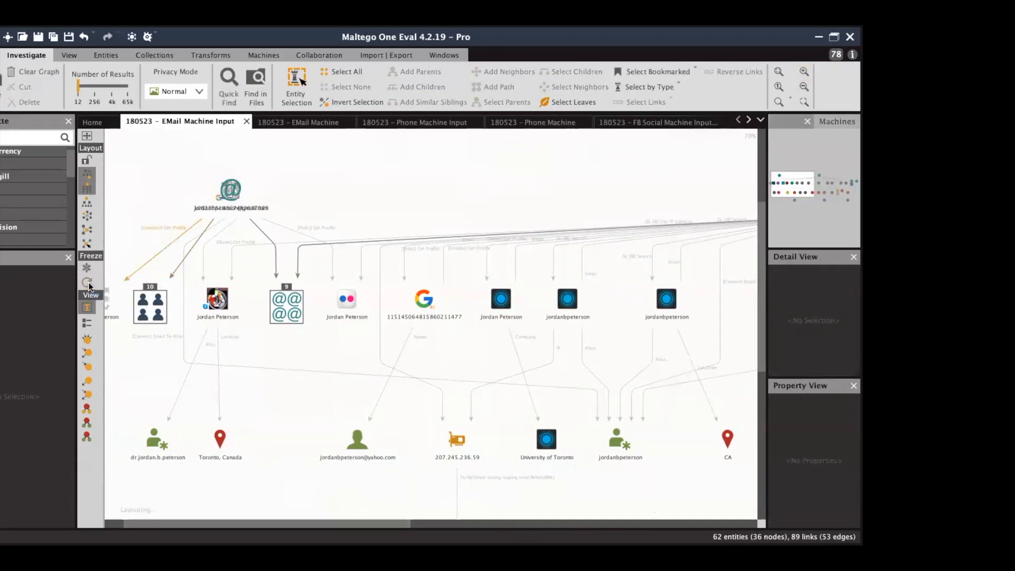
left_click_drag(808, 183, 789, 182)
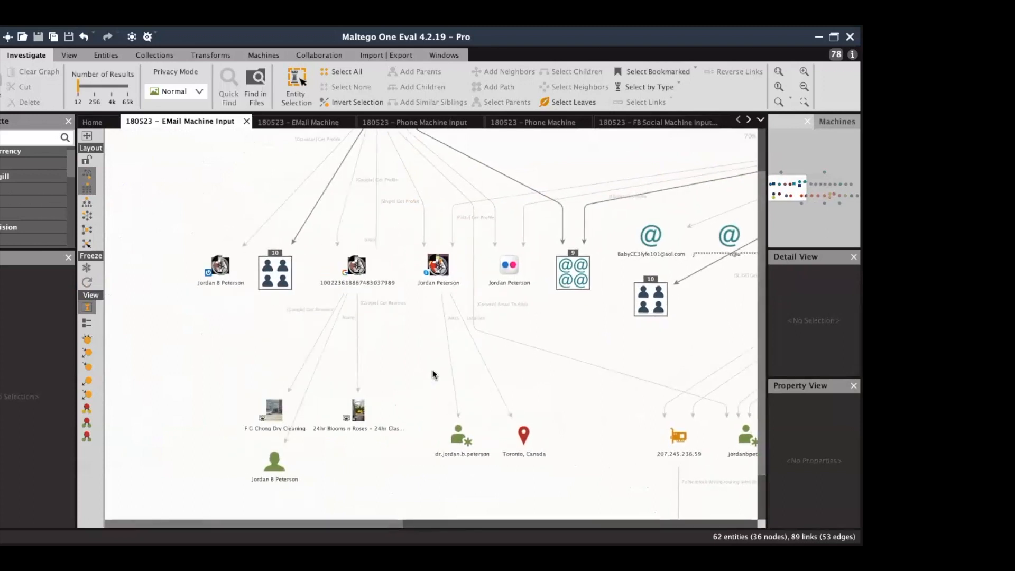
Select the two Google review business nodes and re-lay out the graph.
left_click_drag(234, 376, 409, 441)
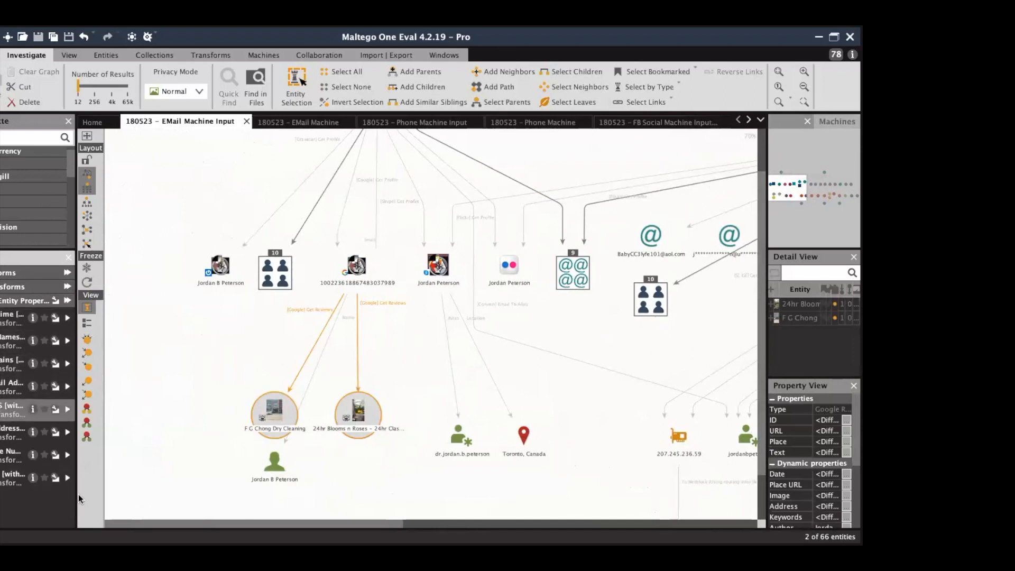
left_click(87, 281)
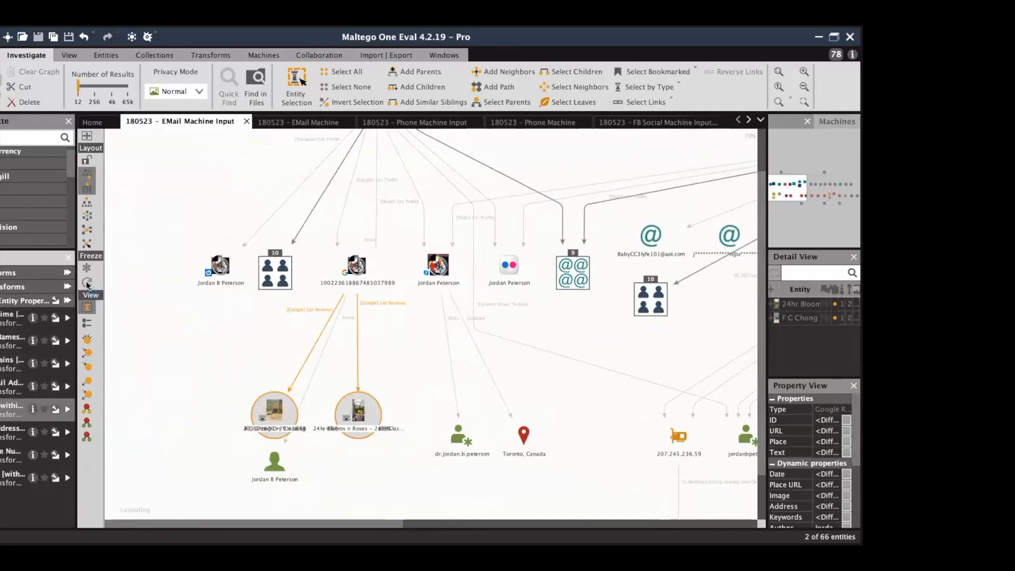
left_click(175, 268)
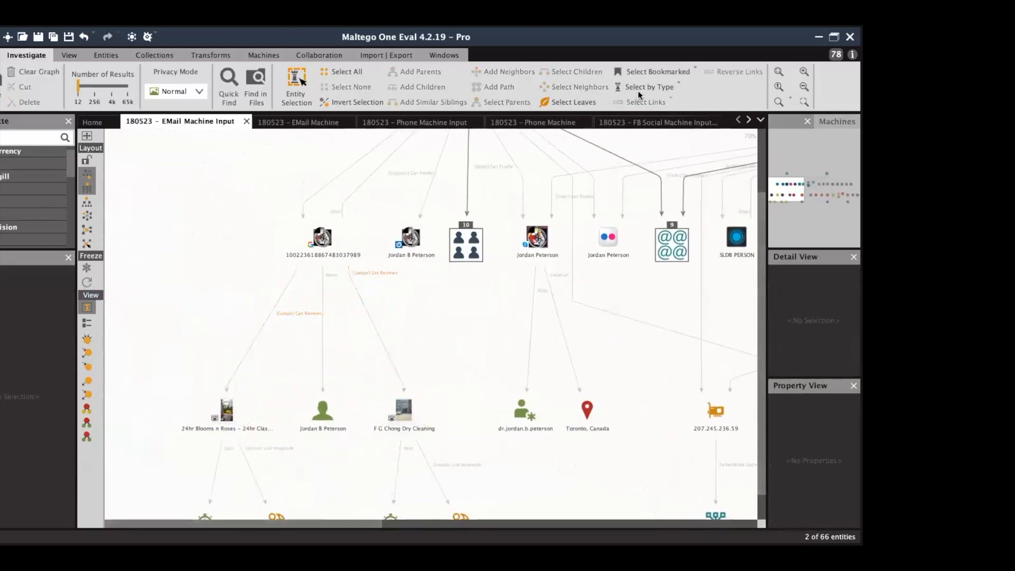
Select all GPS Coordinate entities by type, re-lay out, and inspect the Old Toronto location.
left_click(644, 88)
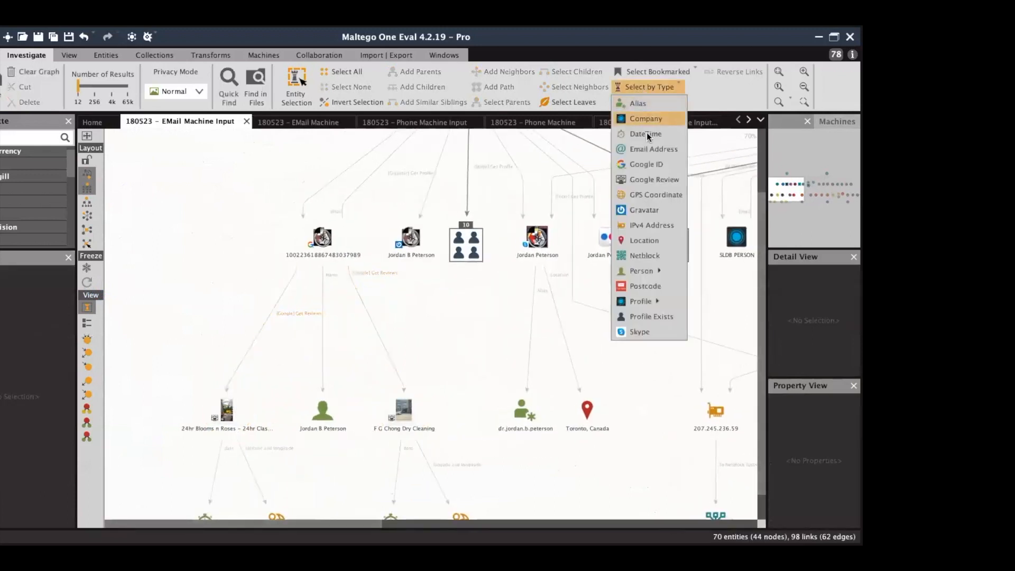
left_click(656, 194)
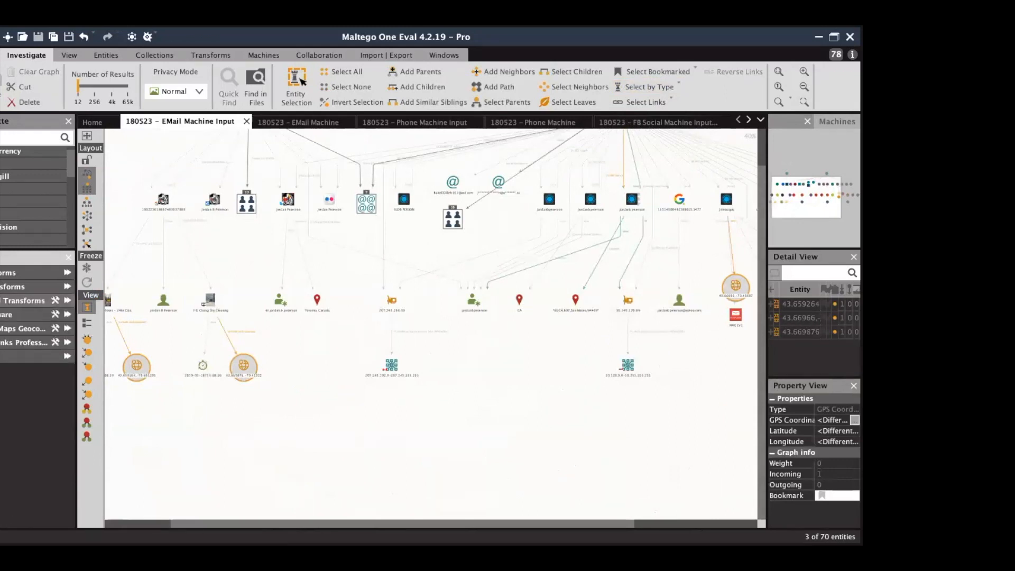
left_click(86, 282)
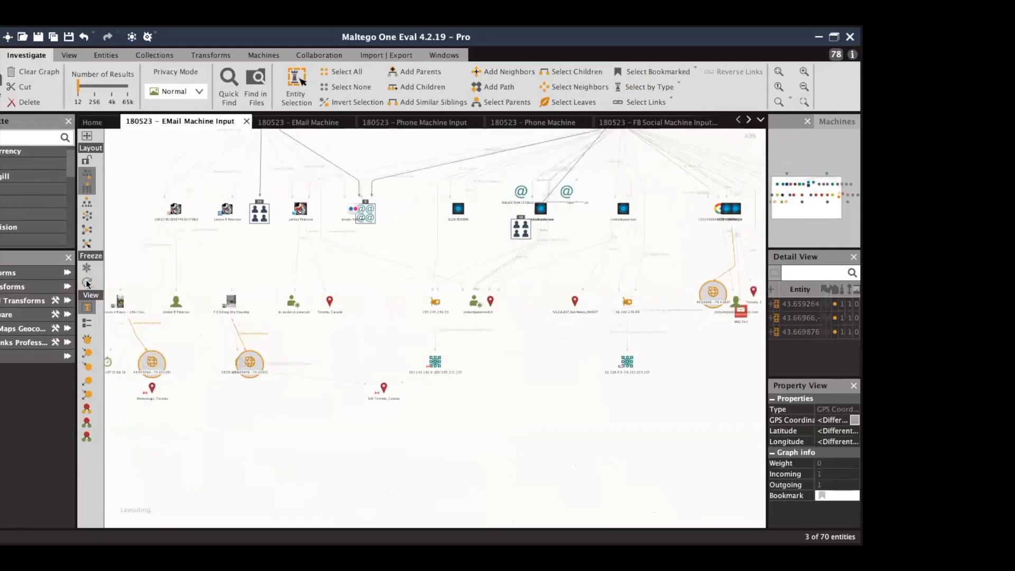
left_click(660, 433)
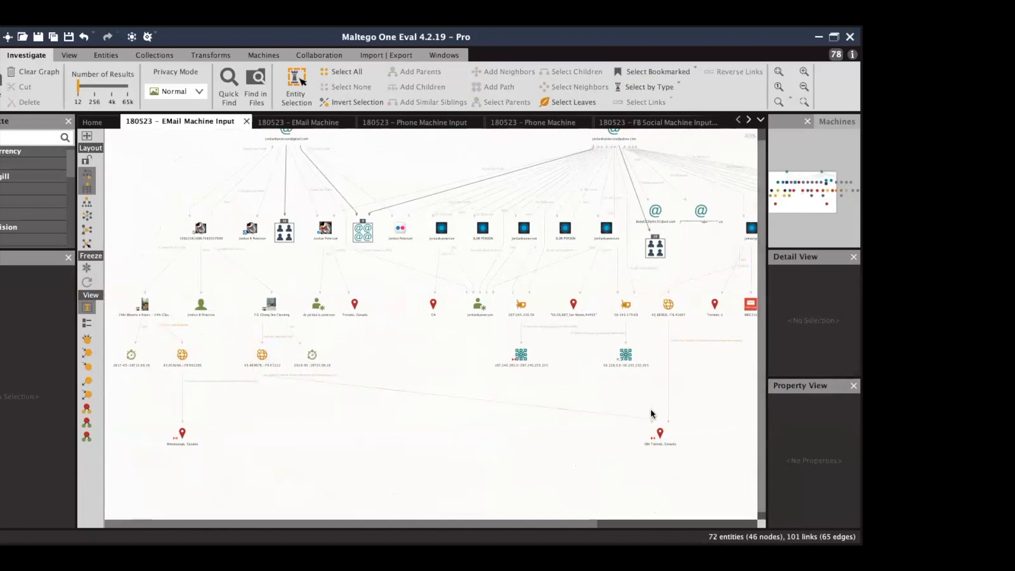
Inspect the Toronto-area location entities and select Old Toronto and CA together.
mouse_move(654, 431)
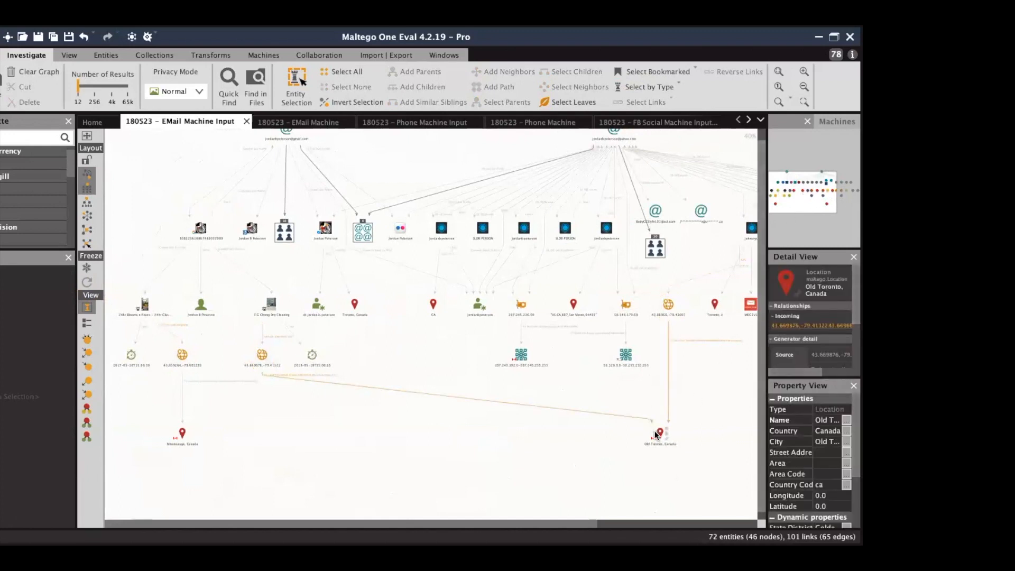
left_click(709, 302)
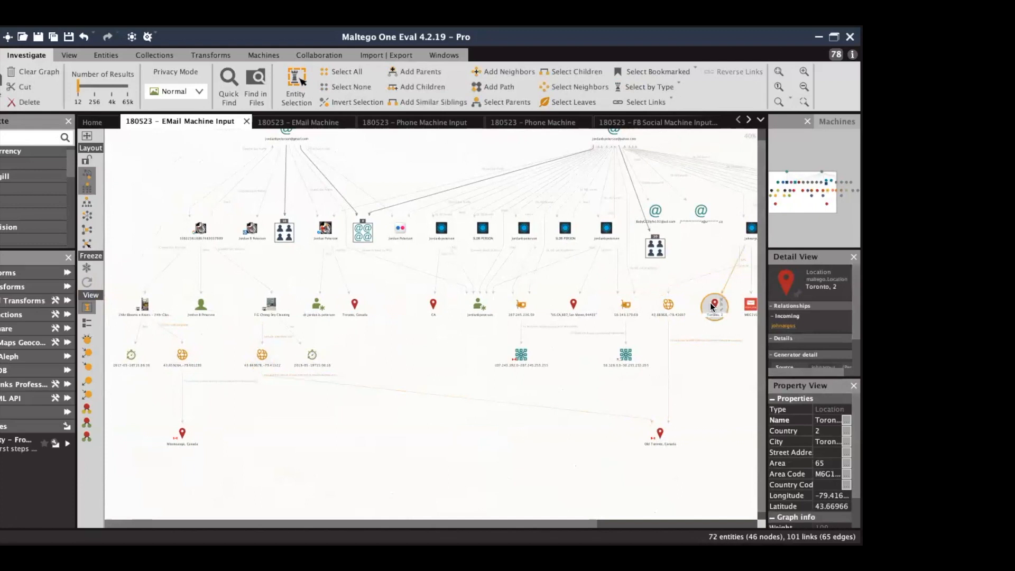
mouse_move(828, 198)
left_mouse_down()
mouse_move(842, 198)
mouse_move(819, 197)
left_mouse_up()
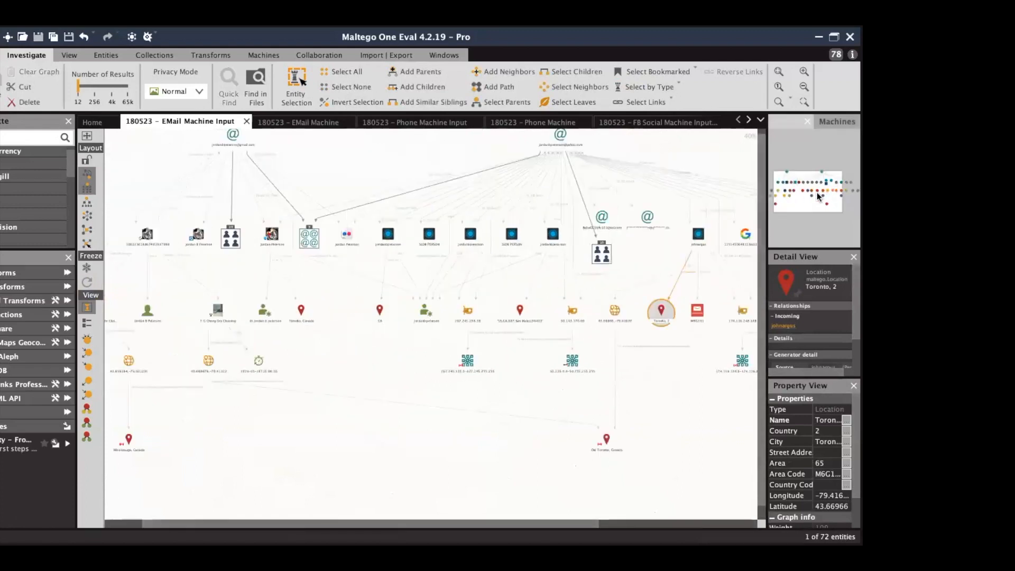
left_click(295, 311)
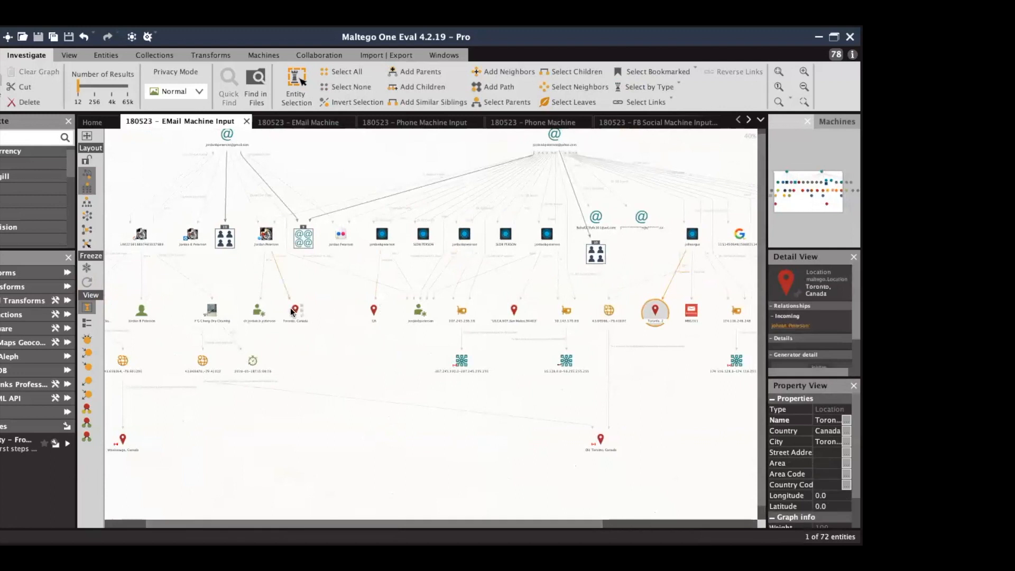
left_click(599, 439, "ctrl")
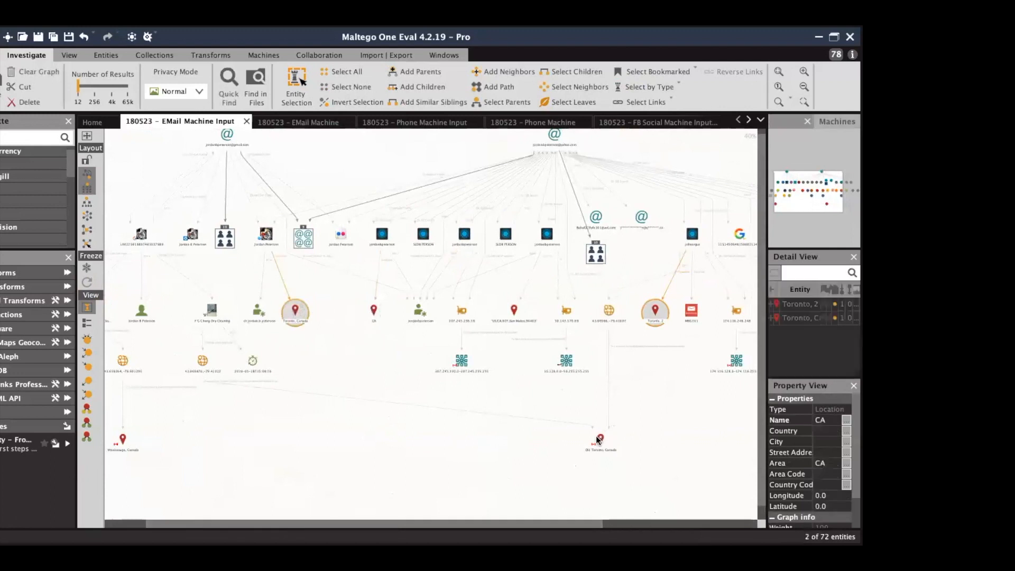
left_click(373, 311, "ctrl")
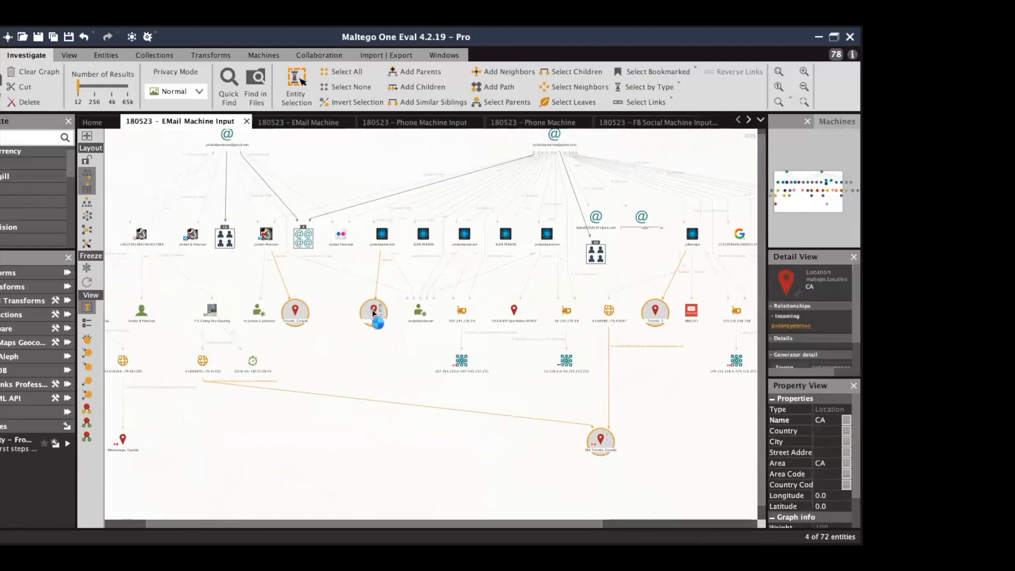
right_click(372, 309)
left_click(372, 309)
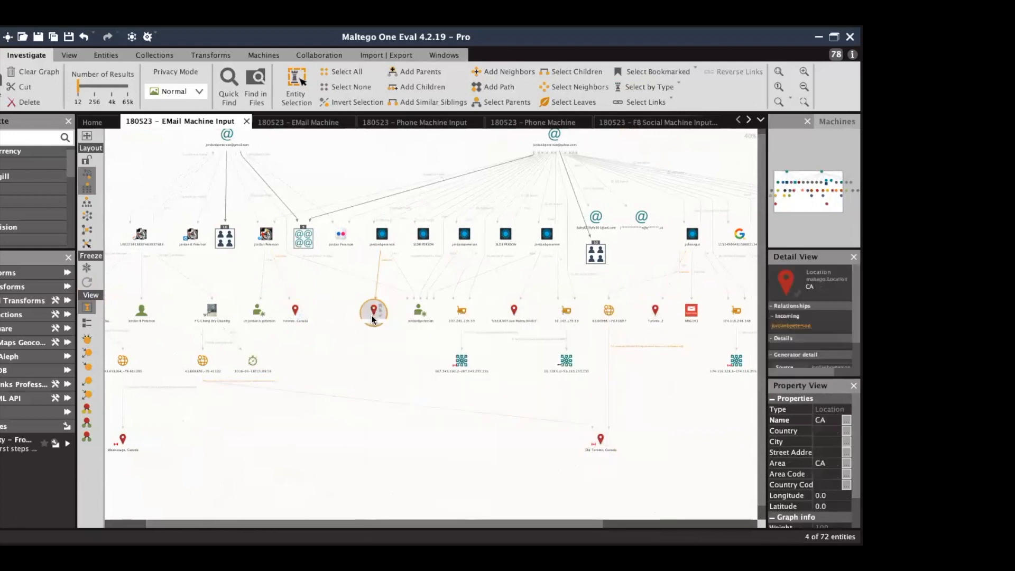
Select the duplicate Toronto locations, delete them, and re-lay out and zoom the remaining graph.
left_click(294, 310, "ctrl")
left_click(656, 310, "ctrl")
left_click(600, 439, "ctrl")
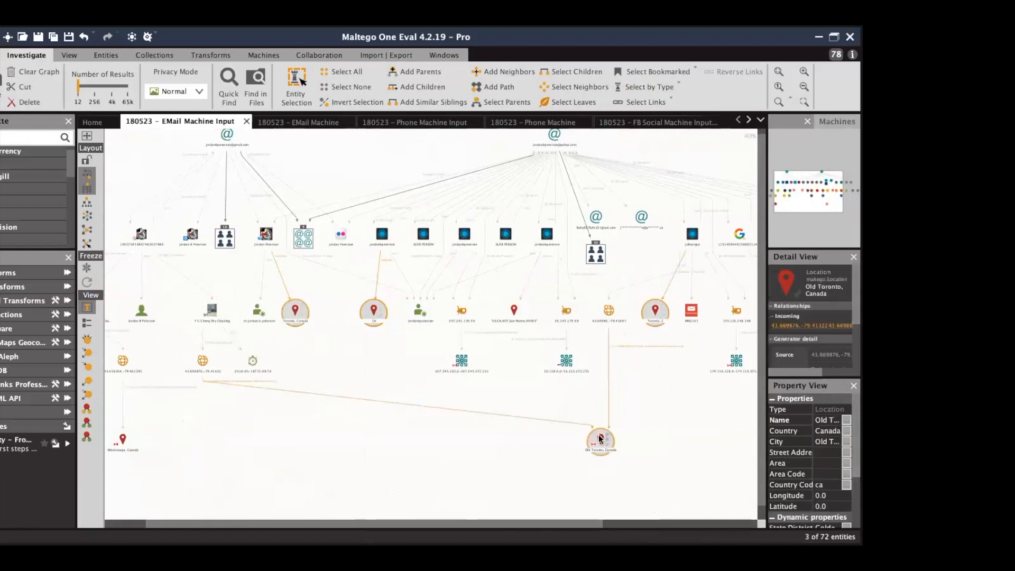
right_click(599, 438)
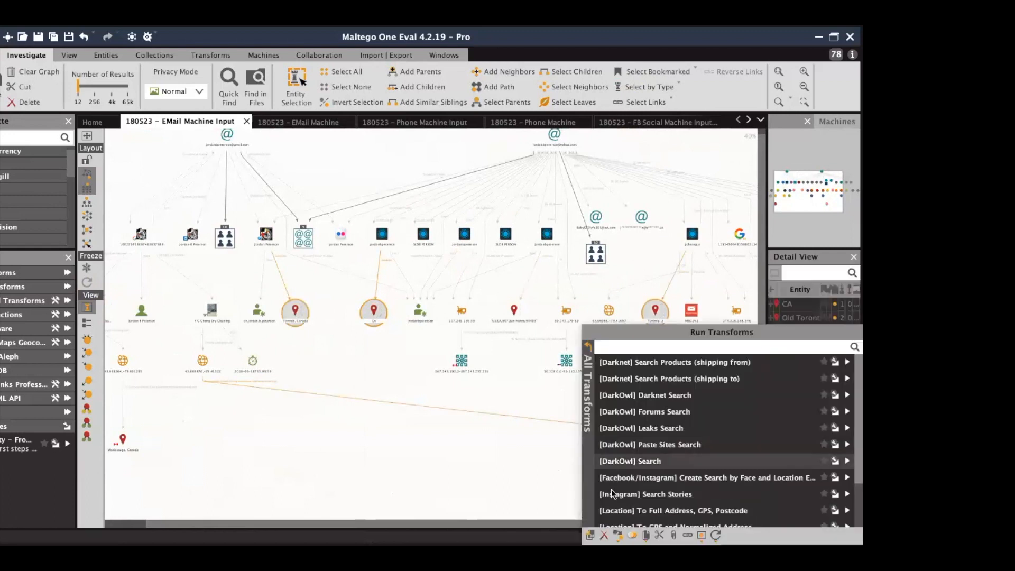
left_click(630, 535)
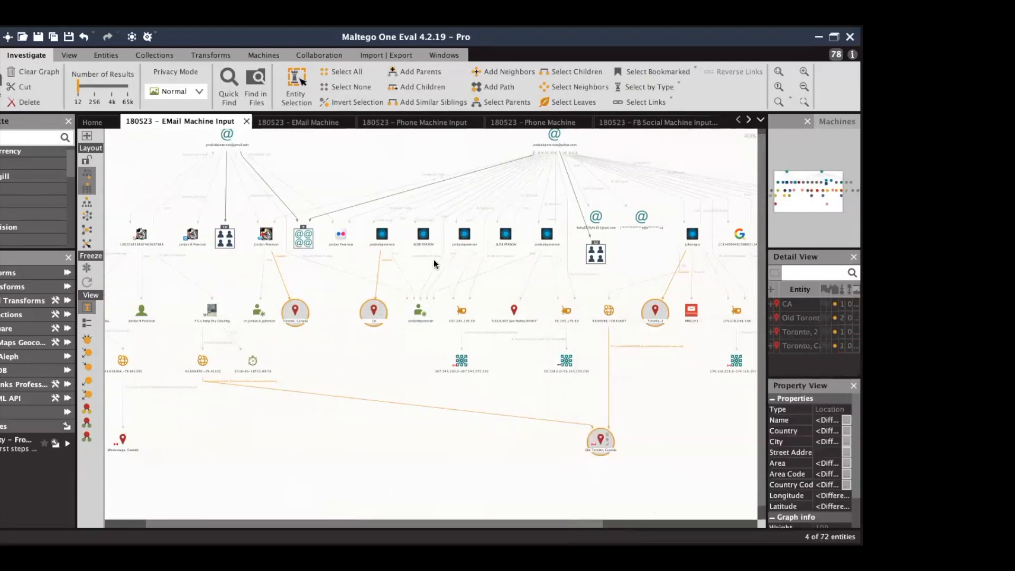
key("Delete")
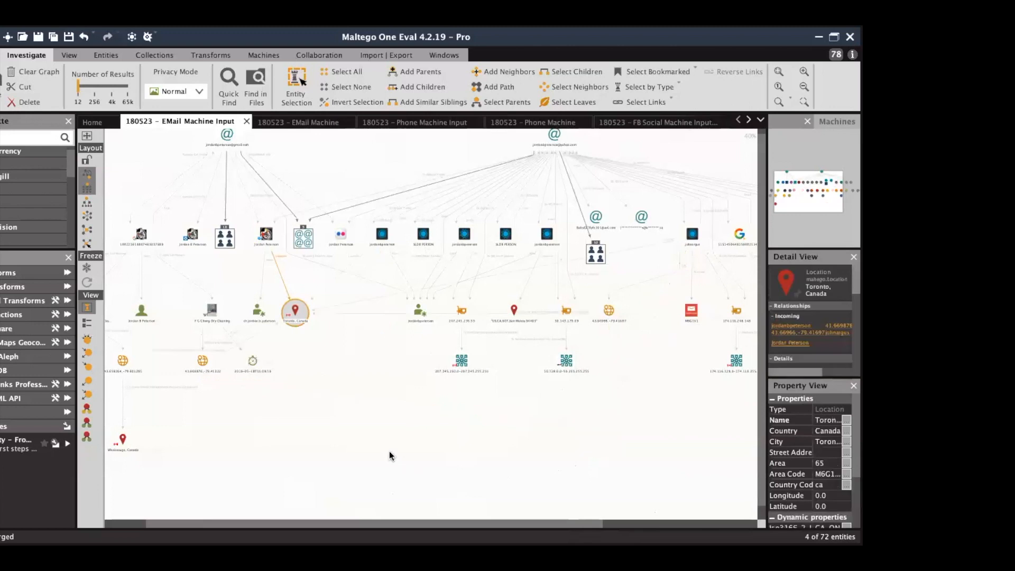
left_click(85, 191)
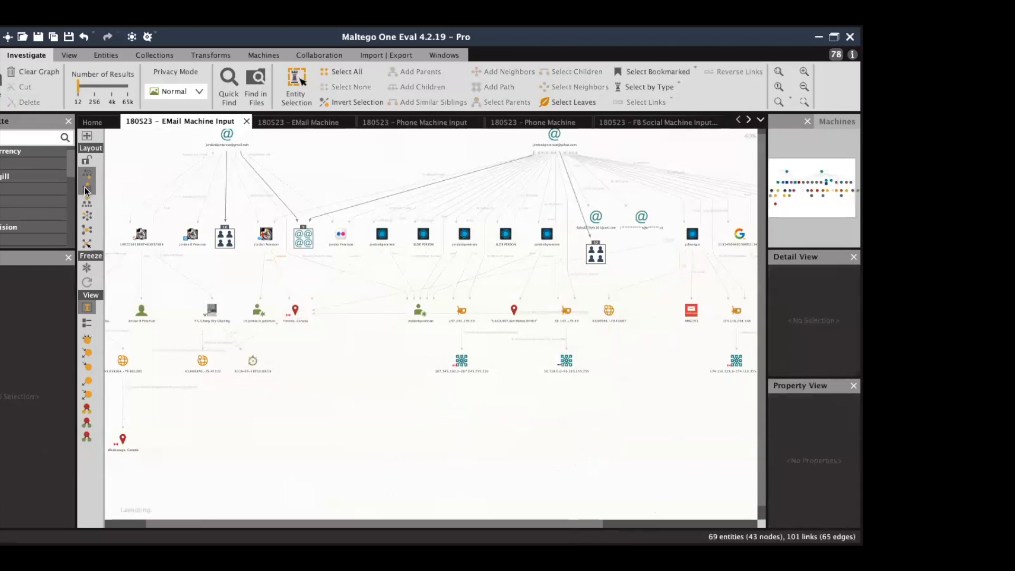
left_click(807, 72)
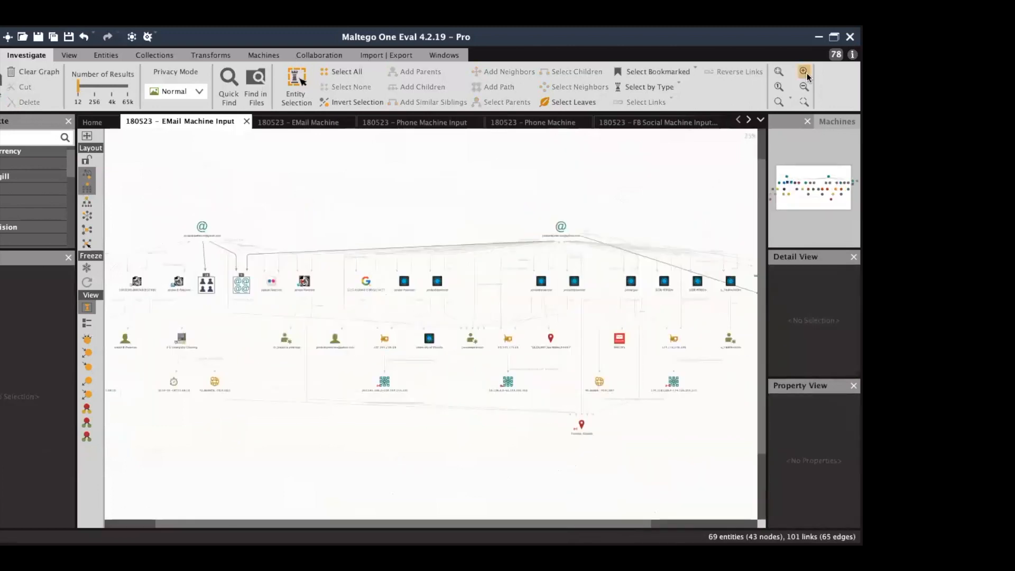
Close the EMail Machine Input and EMail Machine graphs.
mouse_move(833, 179)
left_mouse_down()
mouse_move(842, 185)
mouse_move(829, 180)
left_mouse_up()
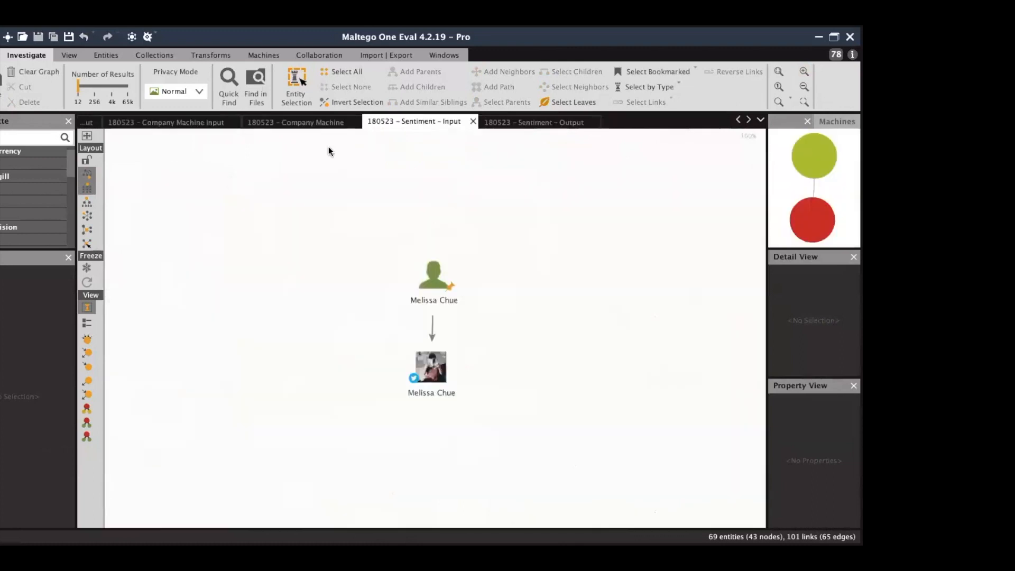
left_click(738, 120)
left_click(738, 120)
left_click(738, 120)
left_click(738, 120)
left_click(738, 121)
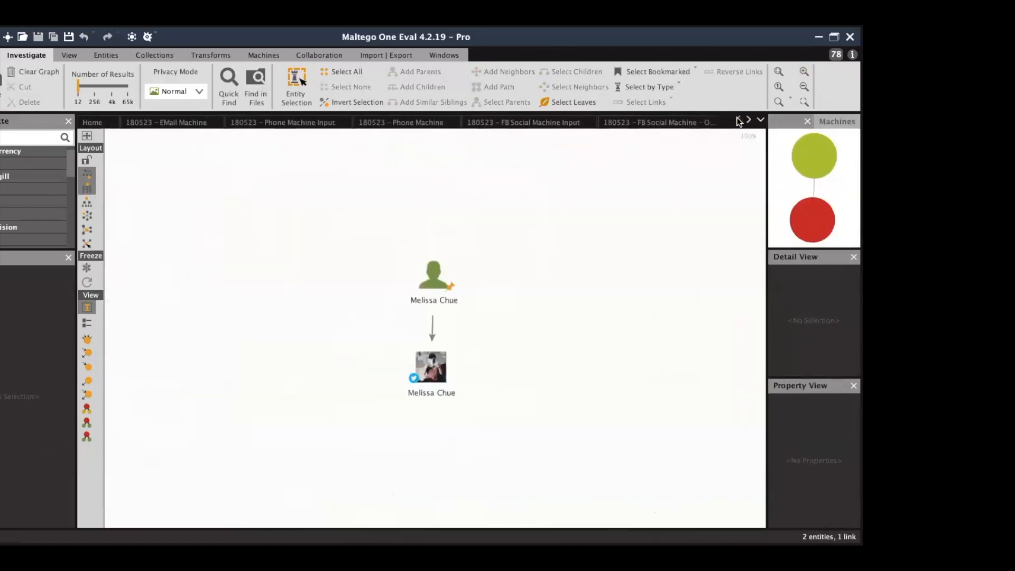
left_click(218, 123)
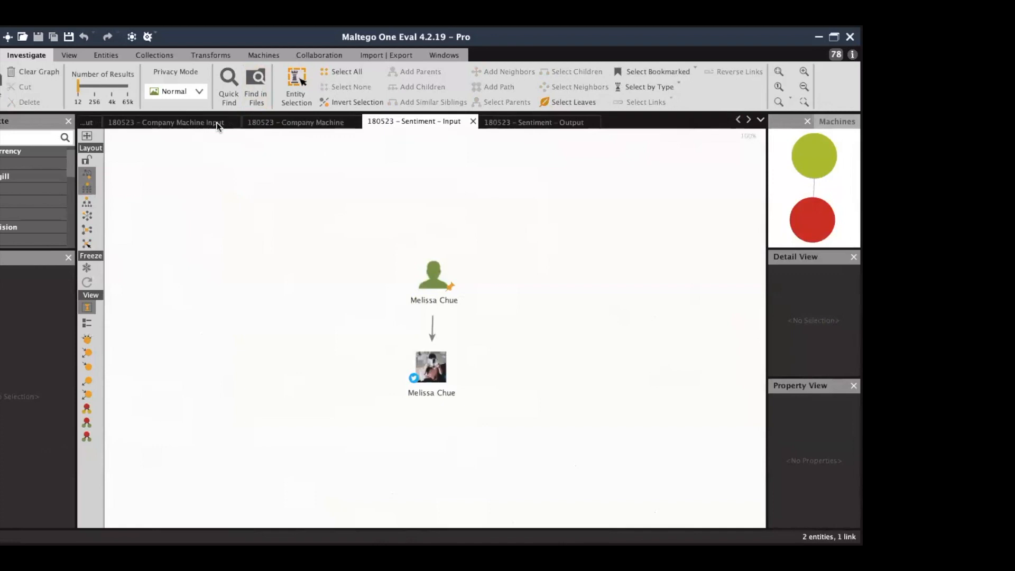
In the Phone Machine Input graph, run the phone number machine on the phone entity.
left_click(739, 120)
left_click(739, 121)
left_click(738, 120)
left_click(185, 122)
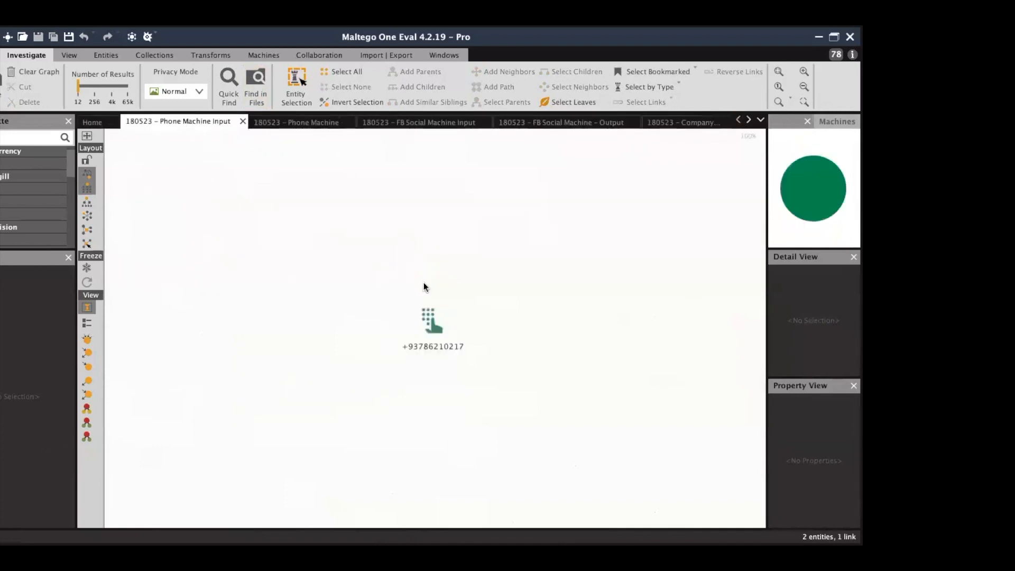
left_click(430, 322)
left_click(19, 444)
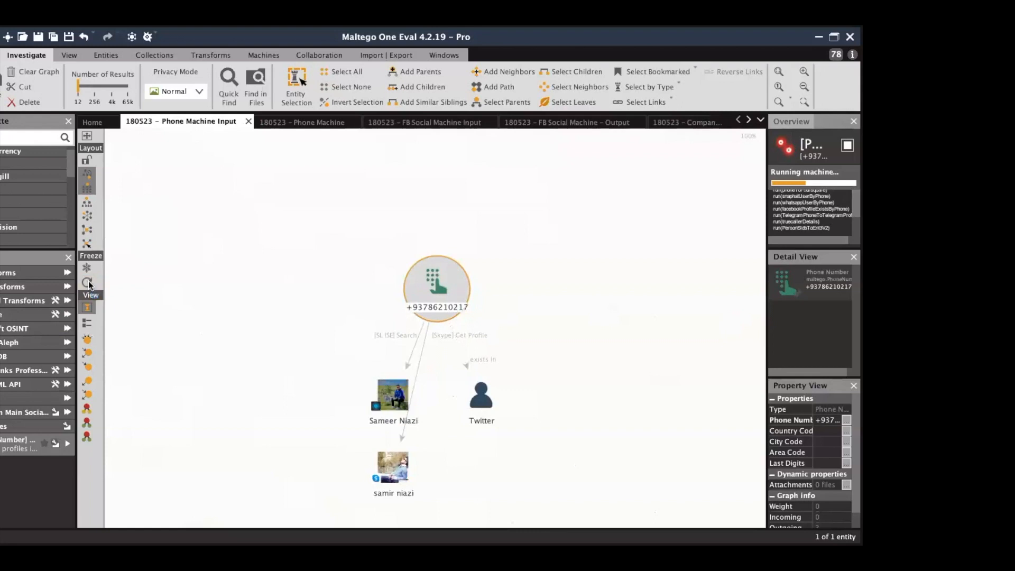
Fit and re-lay out the growing graph, inspecting the Skype, Facebook and new phone entities.
left_click(781, 73)
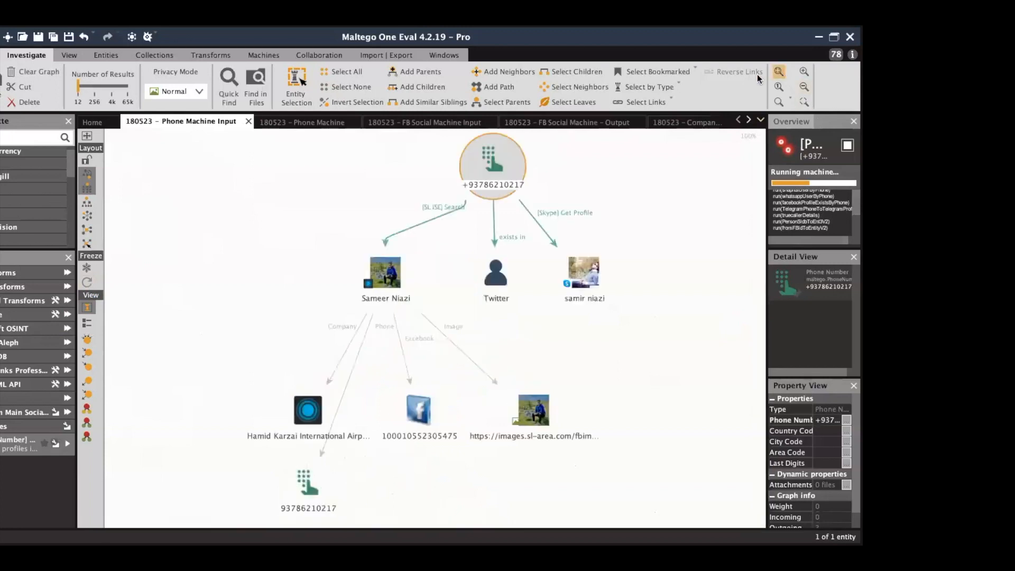
left_click(85, 282)
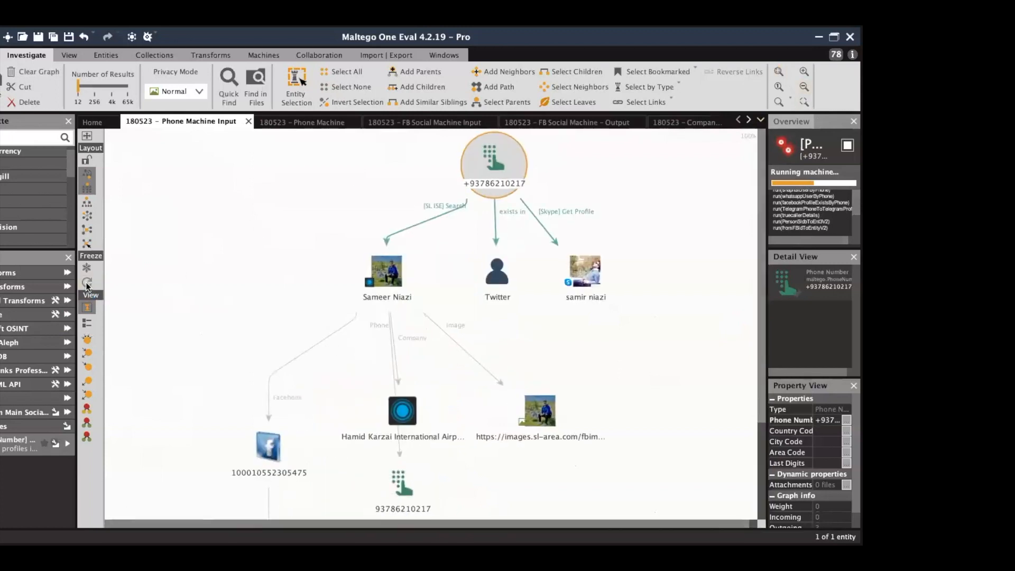
left_click(780, 73)
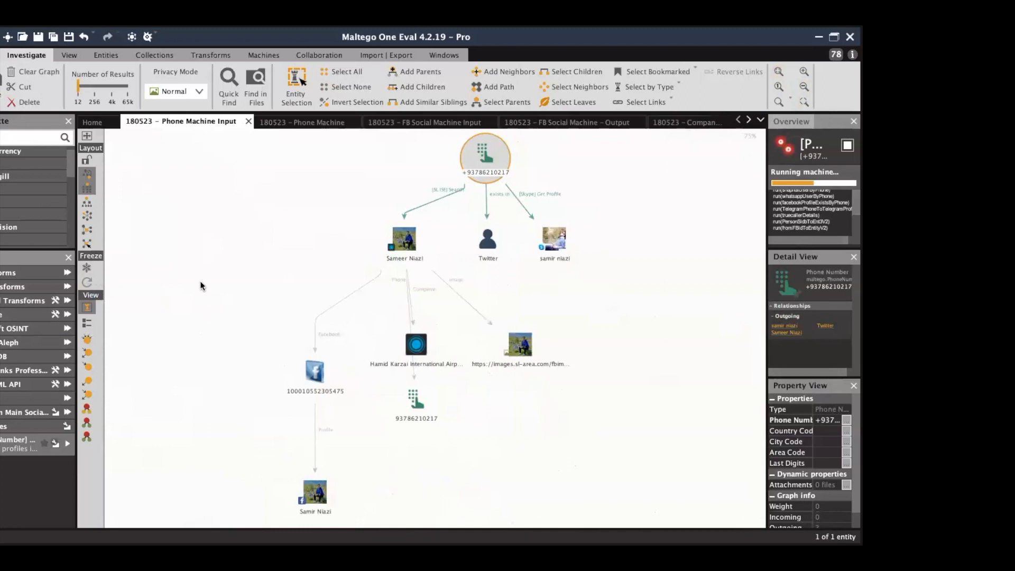
left_click(554, 243)
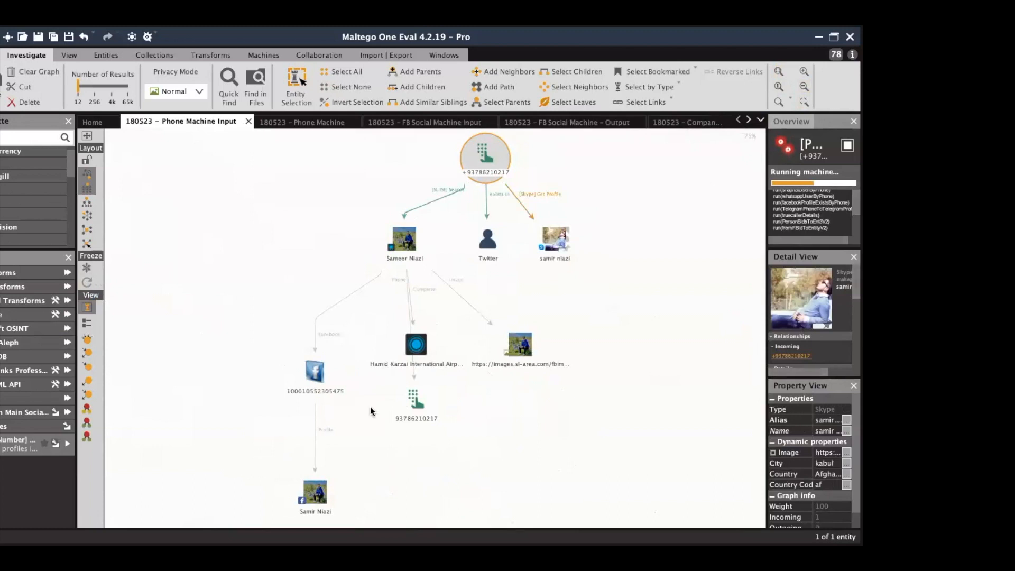
left_click(315, 492)
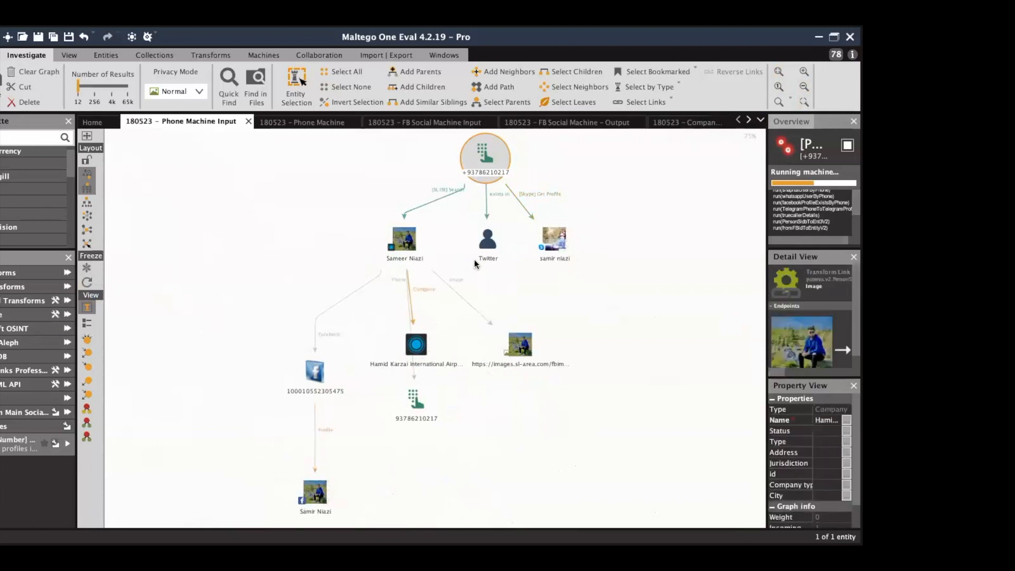
left_click(187, 281)
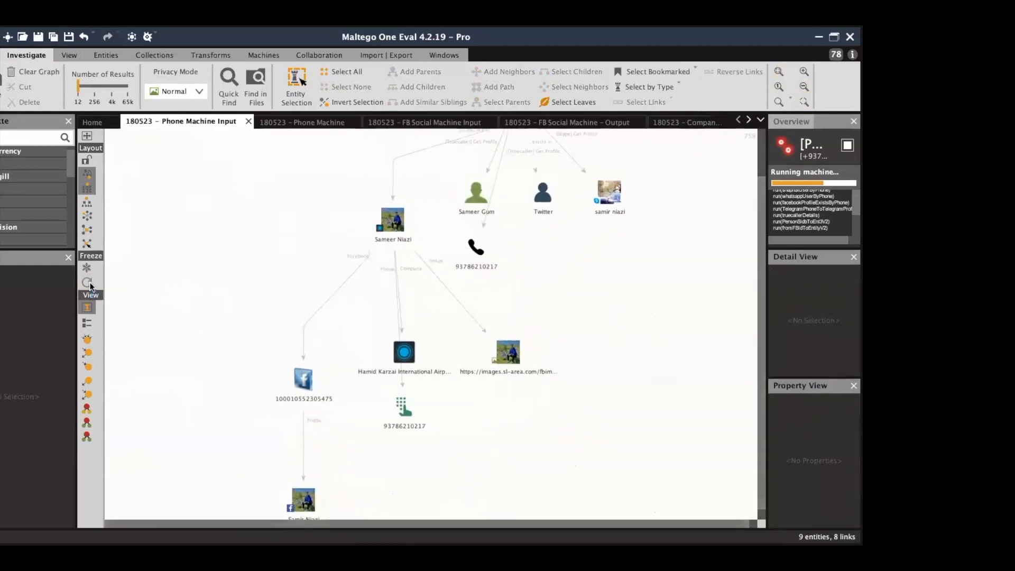
left_click(476, 246)
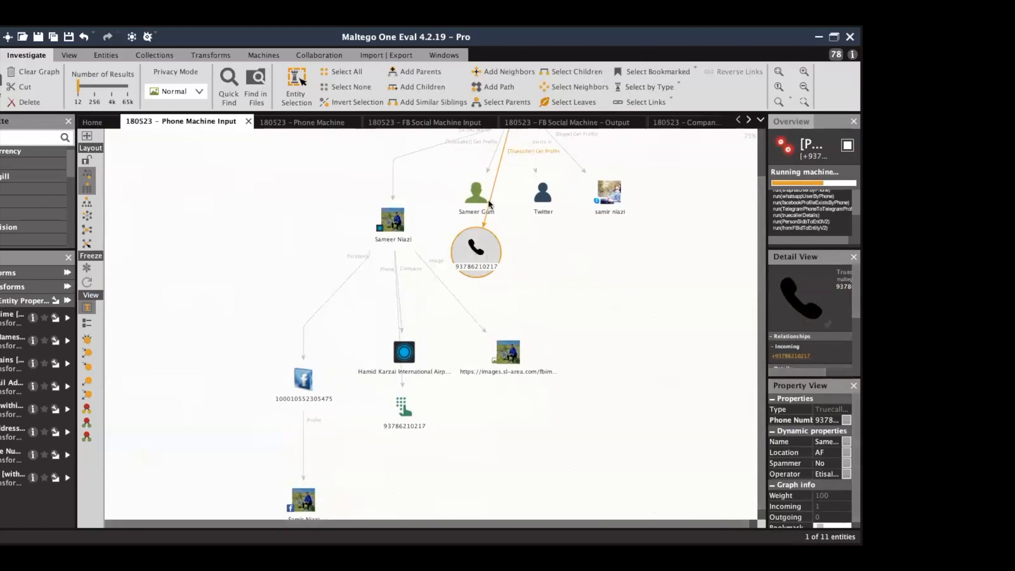
Widen the detail panels, fit the graph, and zoom onto the bottom Facebook profile.
mouse_move(769, 365)
left_mouse_down()
mouse_move(620, 372)
mouse_move(766, 366)
left_mouse_up()
left_click(669, 306)
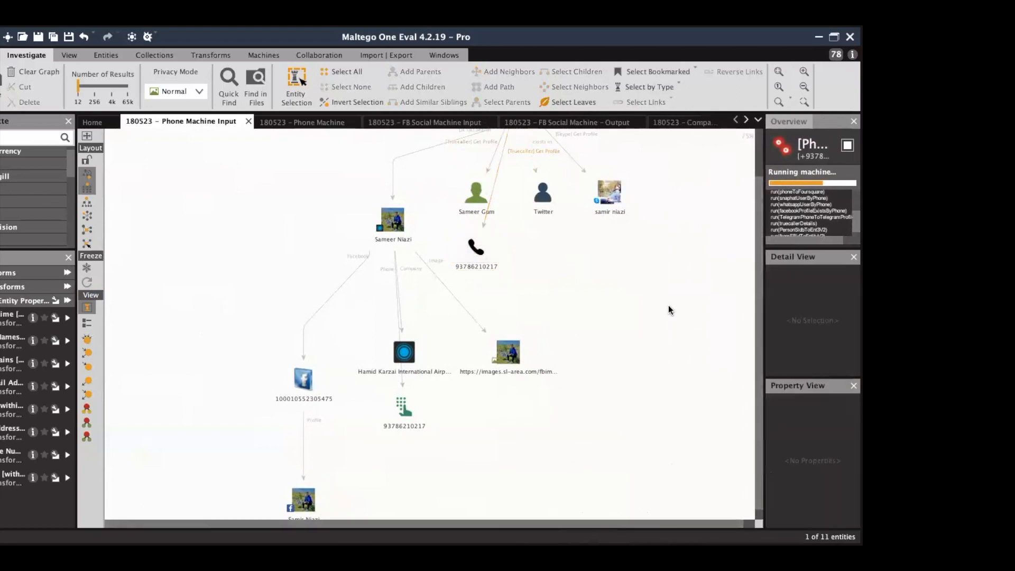
left_click(779, 72)
left_click(87, 282)
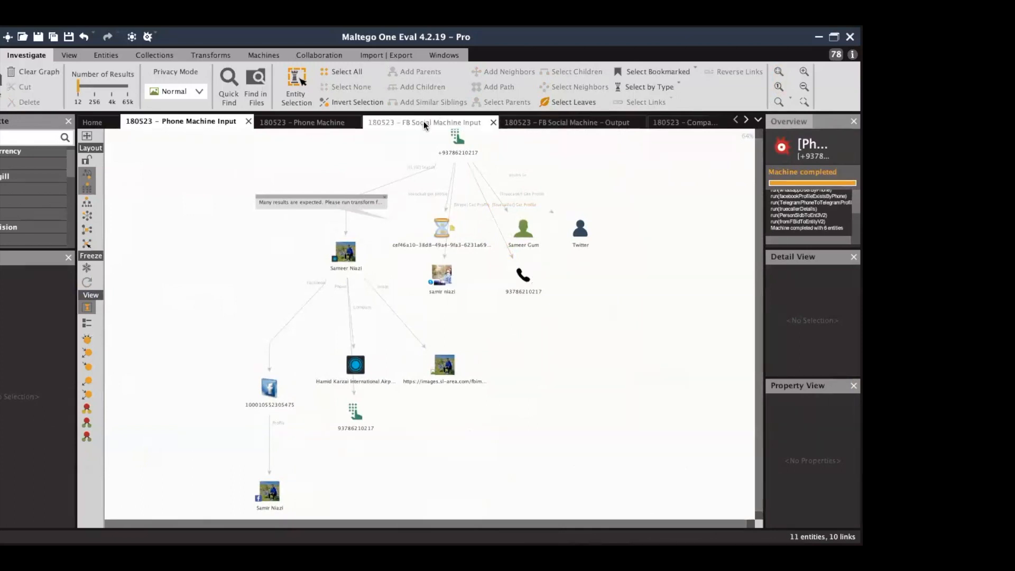
left_click(264, 497)
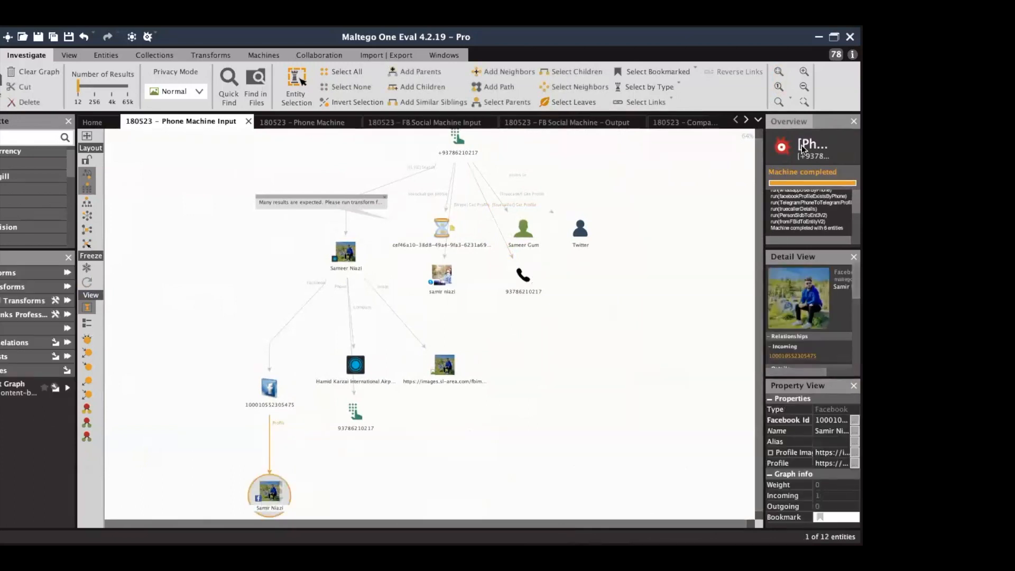
left_click(804, 102)
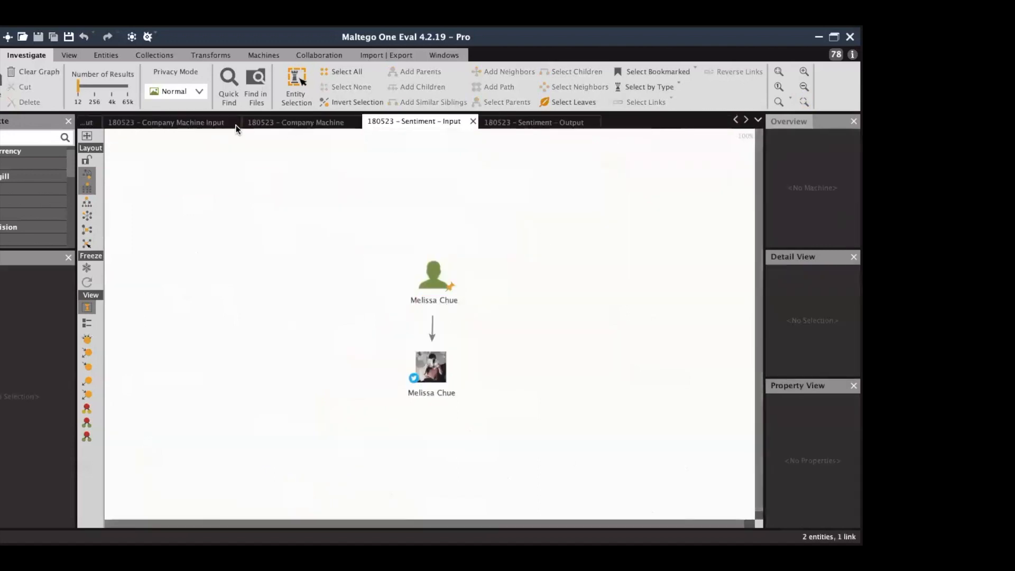
Close the Phone Machine graph via the tab-strip arrows.
left_click(735, 120)
left_click(736, 120)
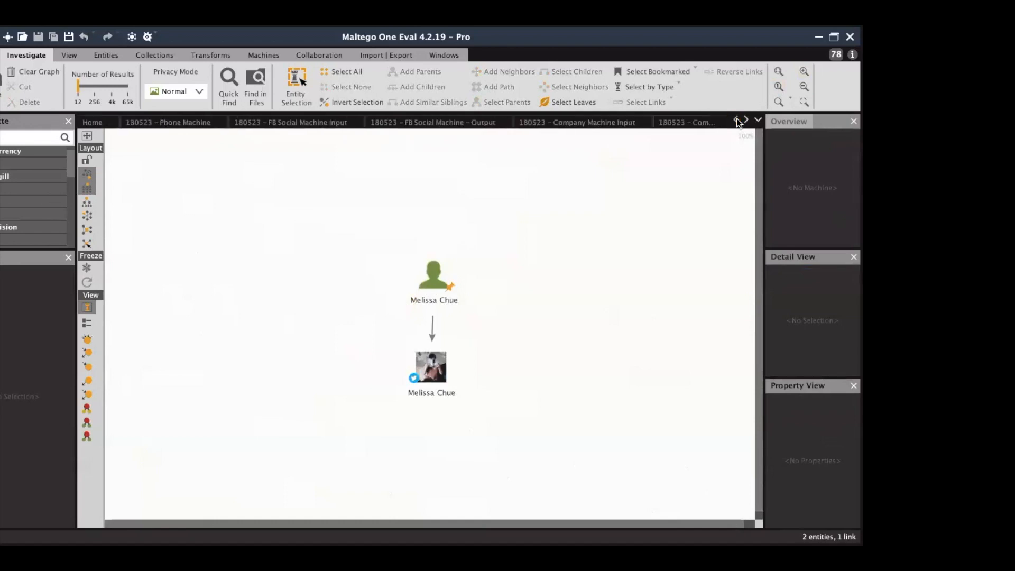
left_click(222, 122)
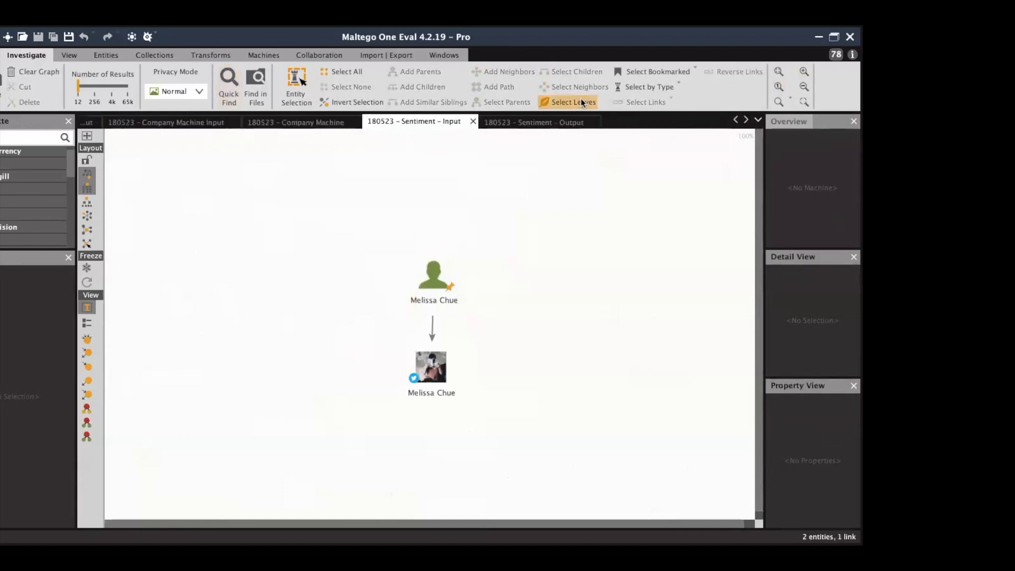
left_click(735, 121)
left_click(736, 120)
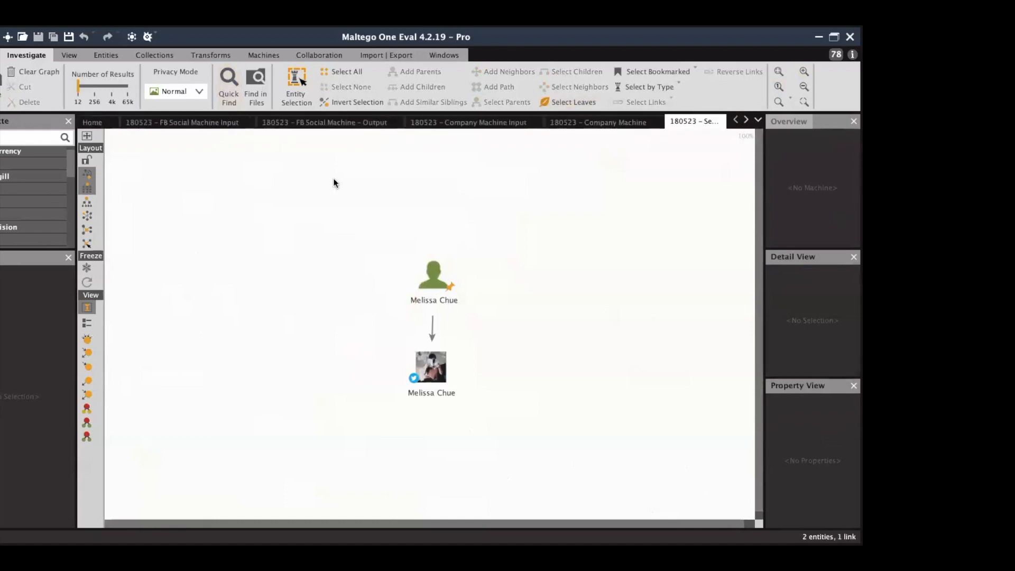
Run FB Content Graph on the Facebook profile in FB Social Machine Input, re-laying out results.
left_click(204, 122)
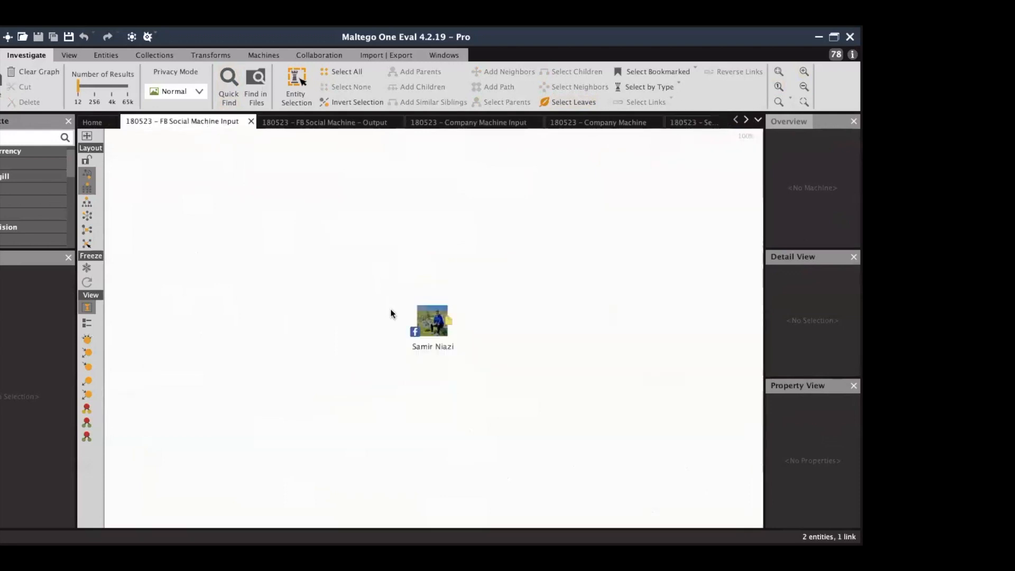
left_click(417, 317)
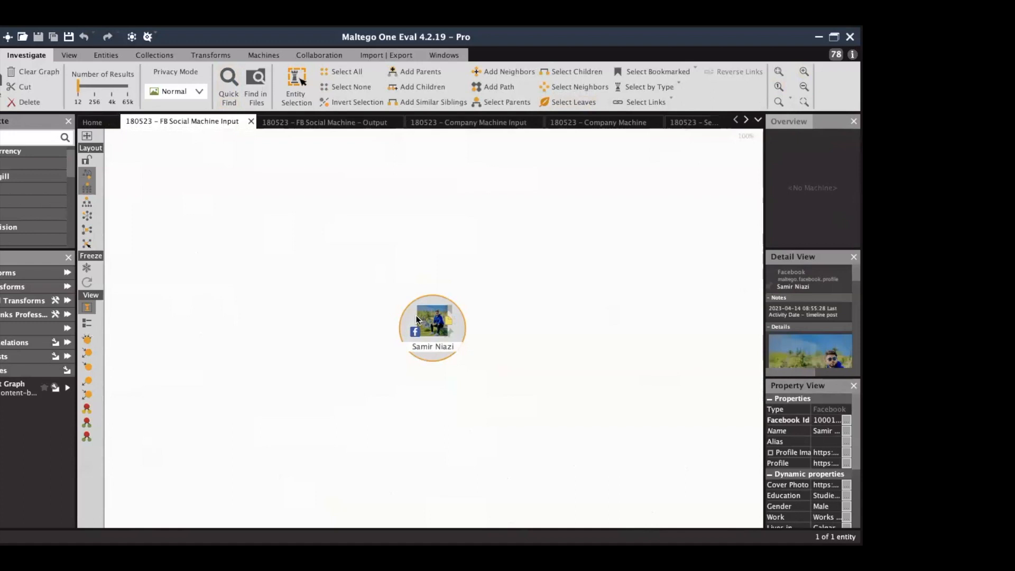
double_click(11, 392)
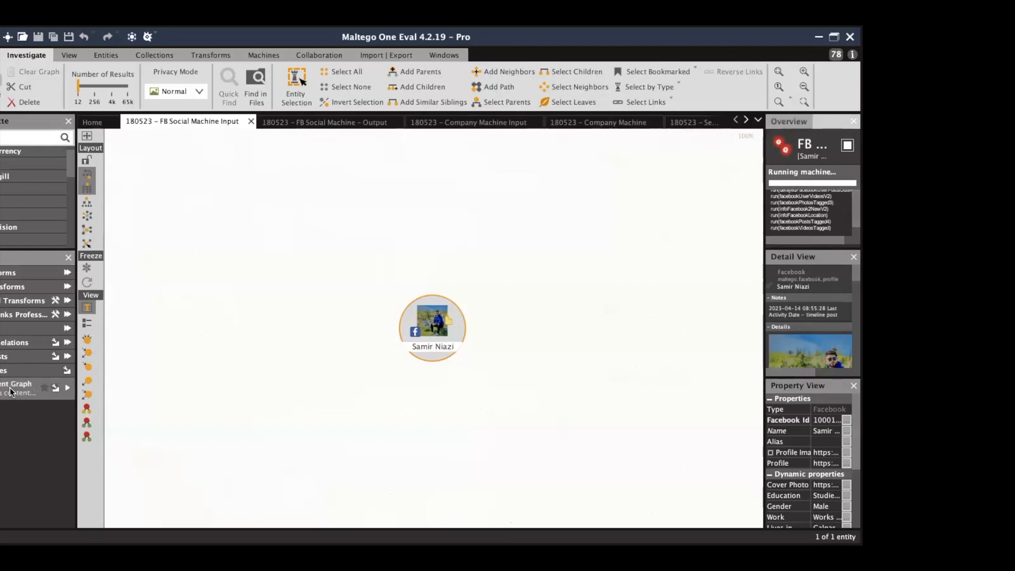
left_click(89, 286)
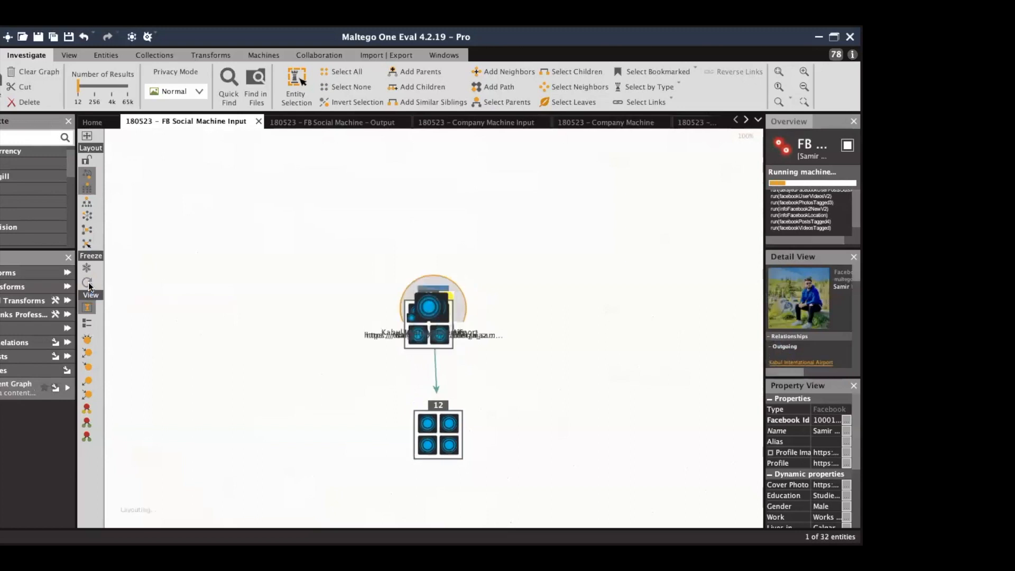
Keep the growing Facebook graph fitted and re-laid out until it reaches 406 entities, then deselect.
left_click(780, 73)
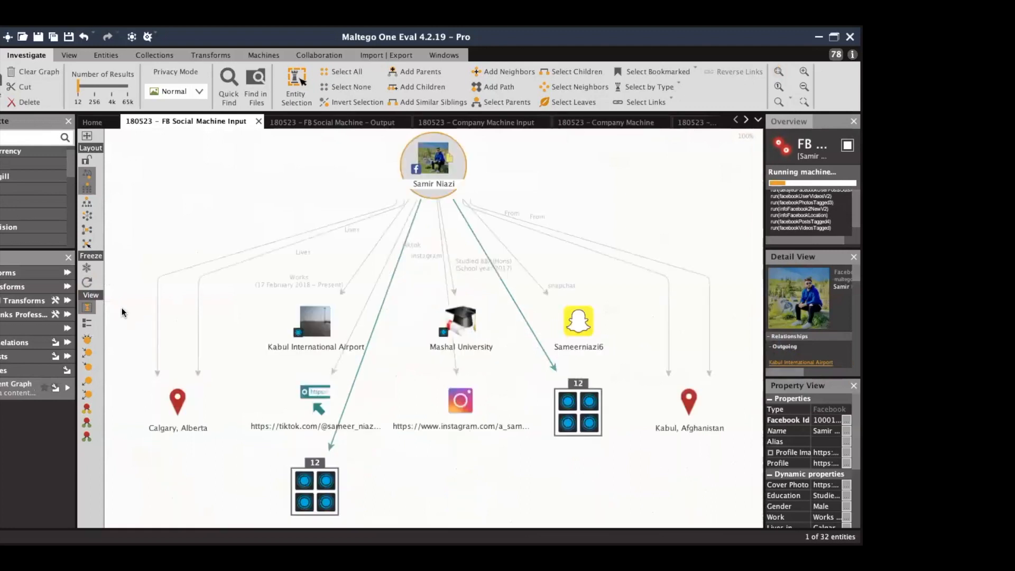
left_click(88, 284)
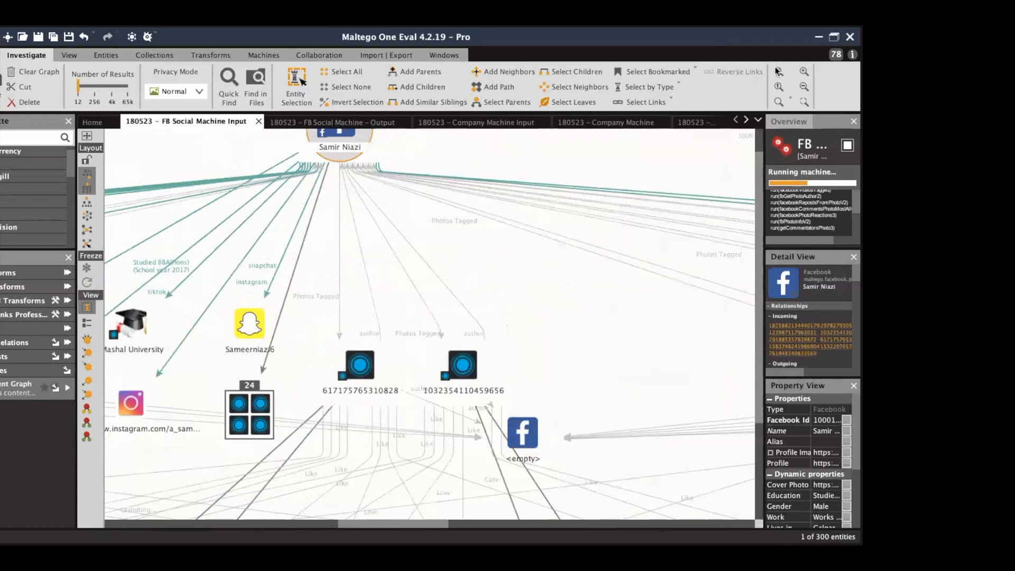
left_click(777, 71)
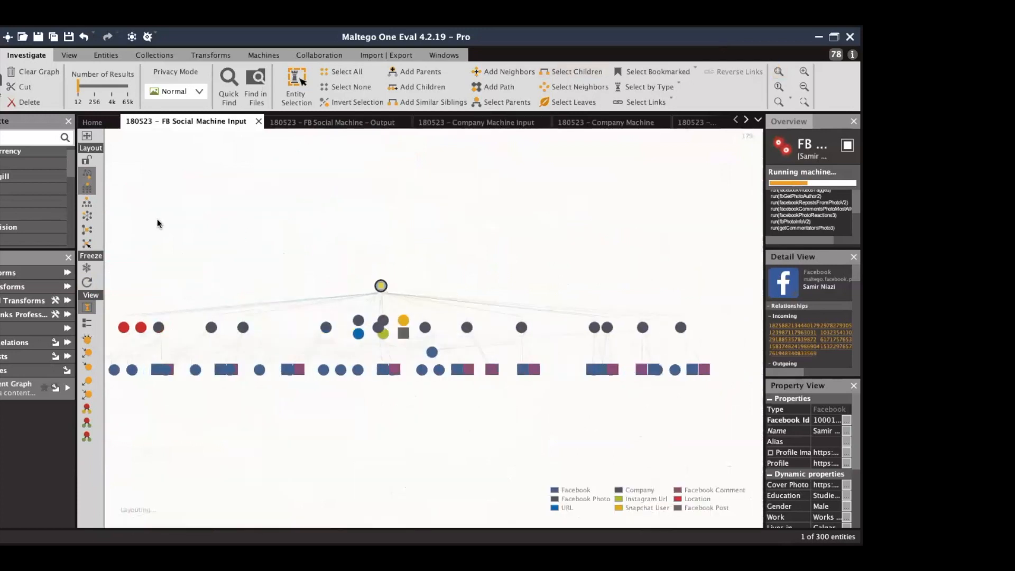
left_click(87, 230)
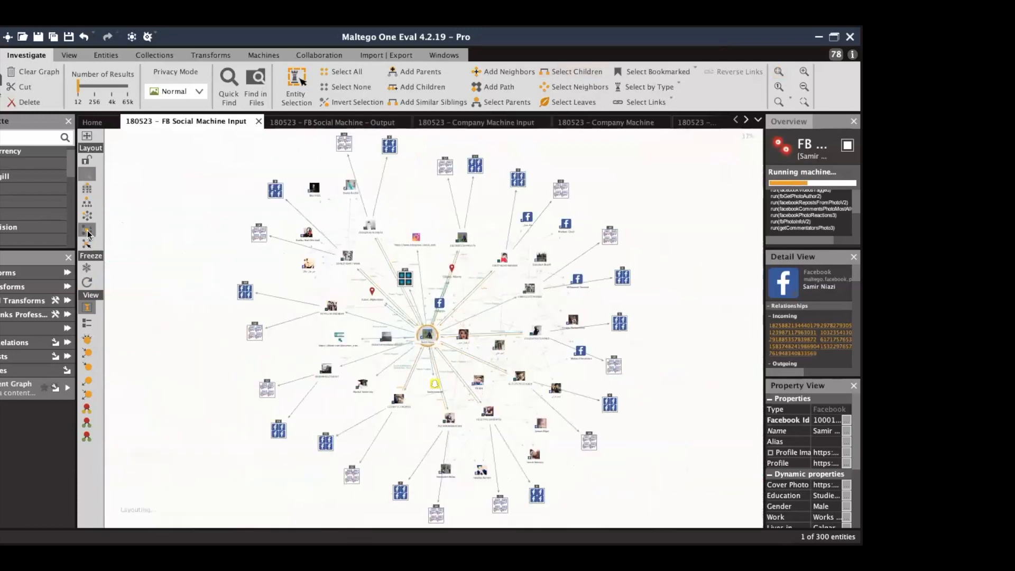
left_click(87, 282)
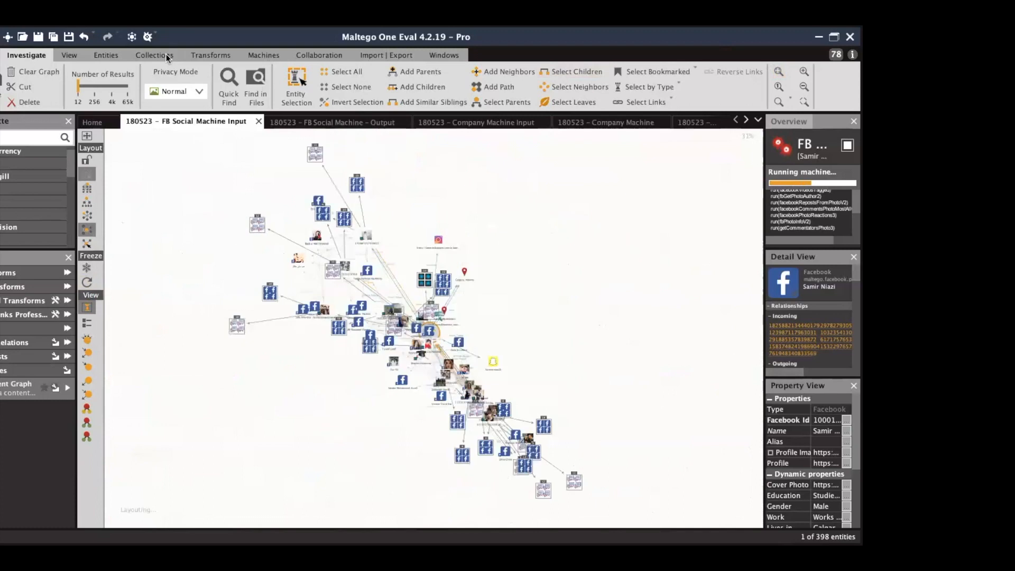
left_click(88, 281)
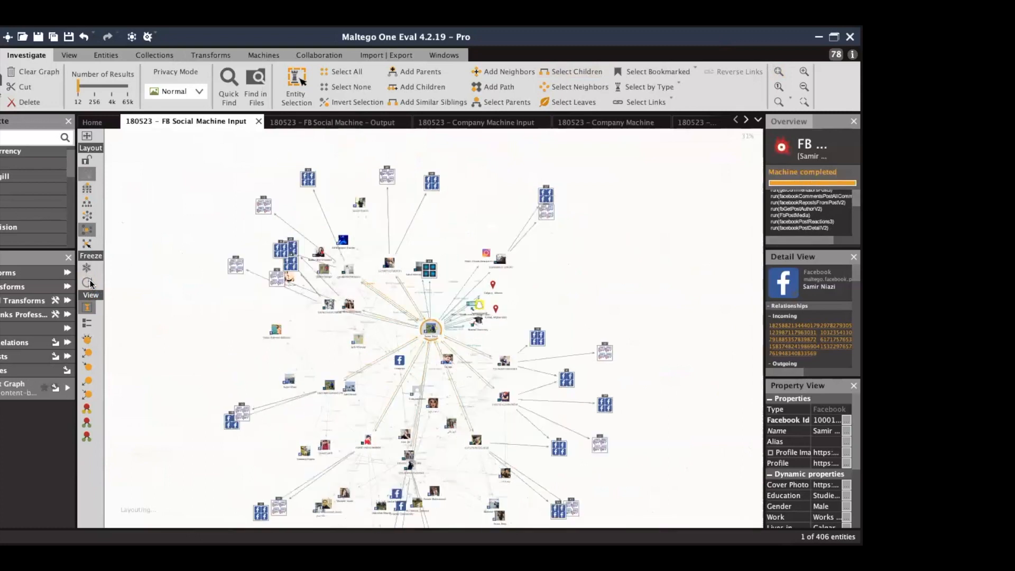
left_click(649, 259)
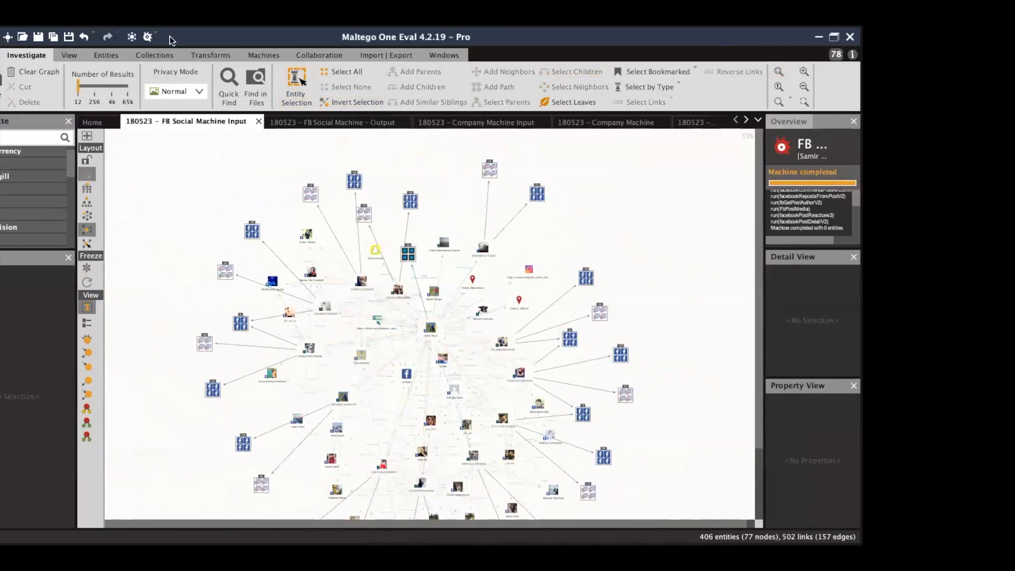
Zoom in on the graph and delete the empty Facebook entity.
left_click(780, 123)
left_click_drag(800, 167, 801, 182)
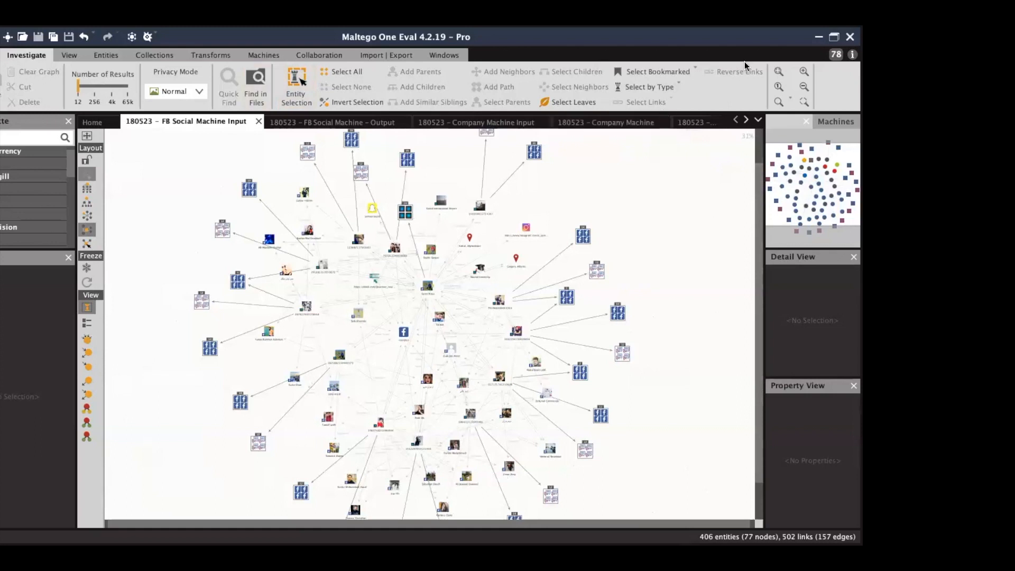
left_click(803, 72)
left_click(803, 72)
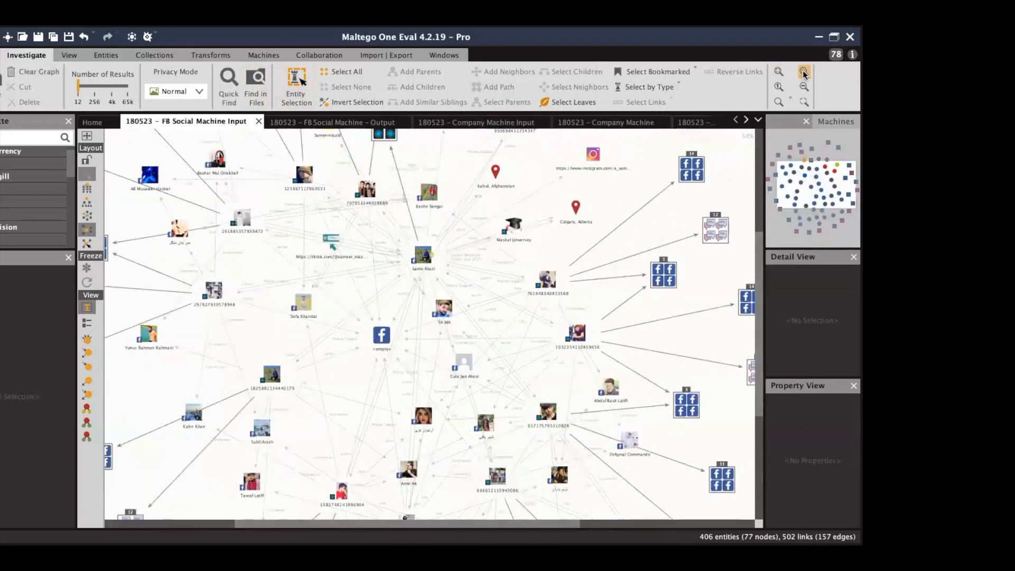
left_click(378, 338)
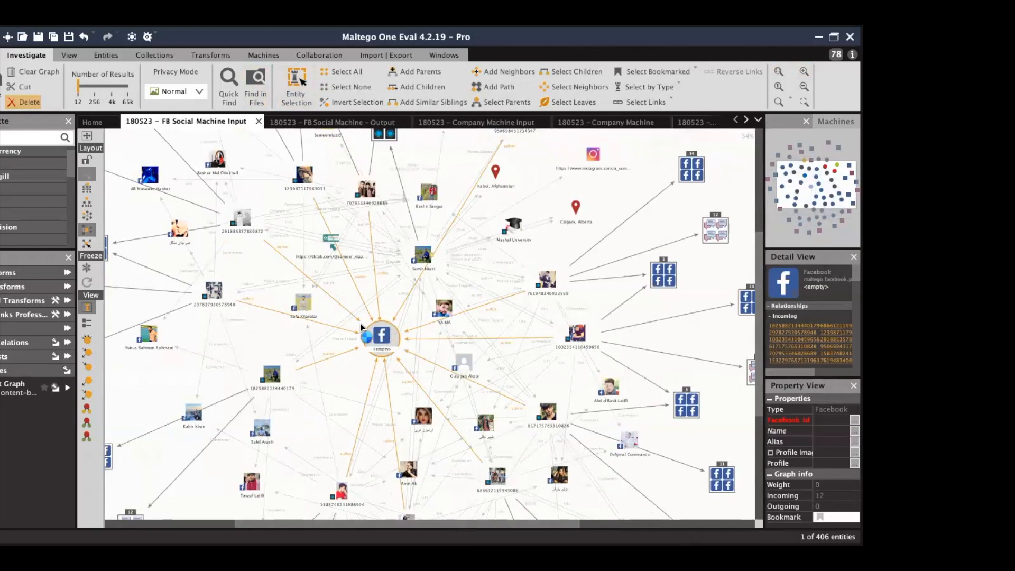
key("Delete")
Re-lay out the remaining 405 entities and display them in Bubble View.
left_click(87, 244)
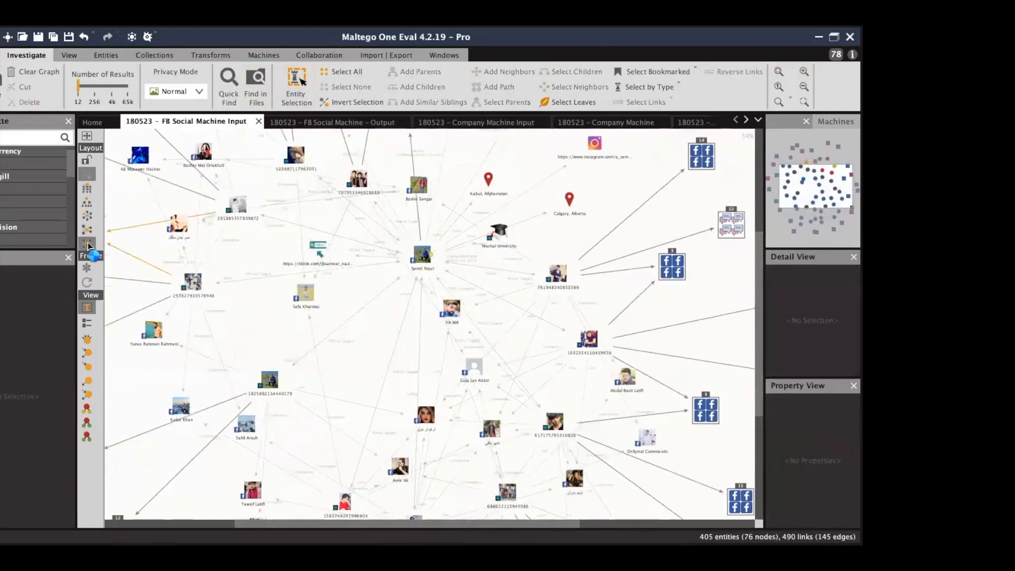
left_click(86, 340)
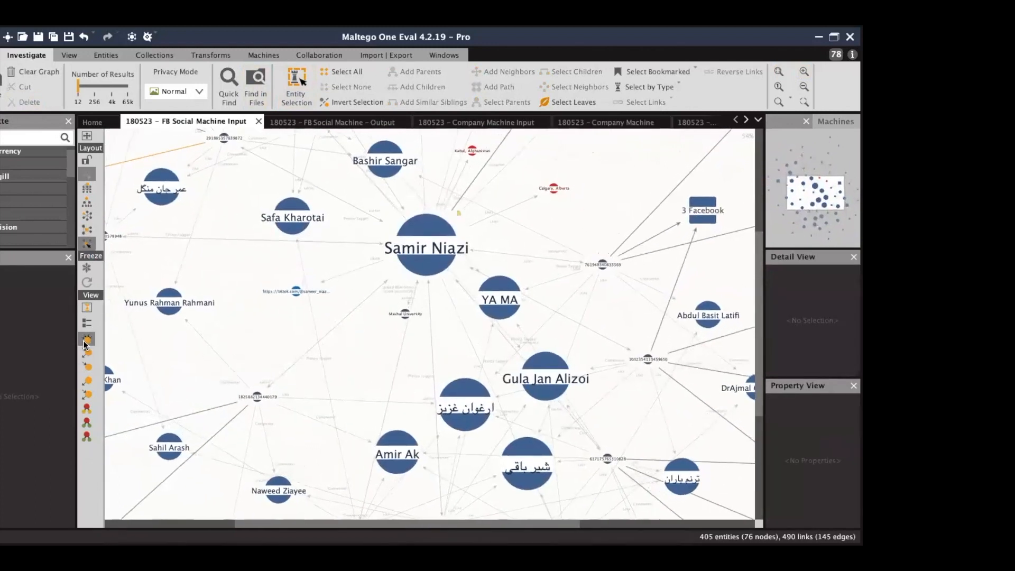
mouse_move(810, 196)
left_mouse_down()
mouse_move(801, 185)
mouse_move(802, 198)
mouse_move(817, 194)
left_mouse_up()
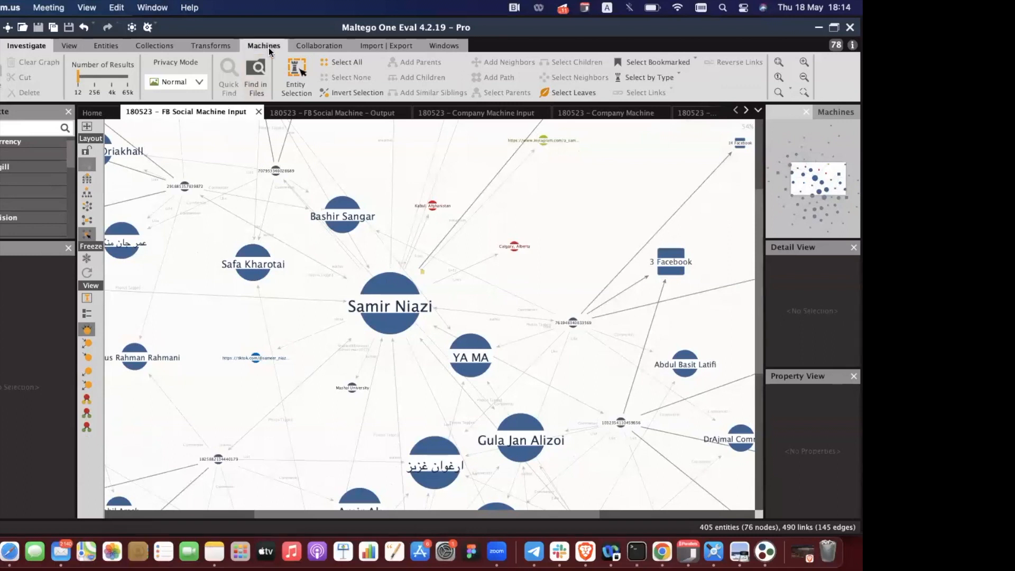
left_click(268, 46)
left_click(97, 90)
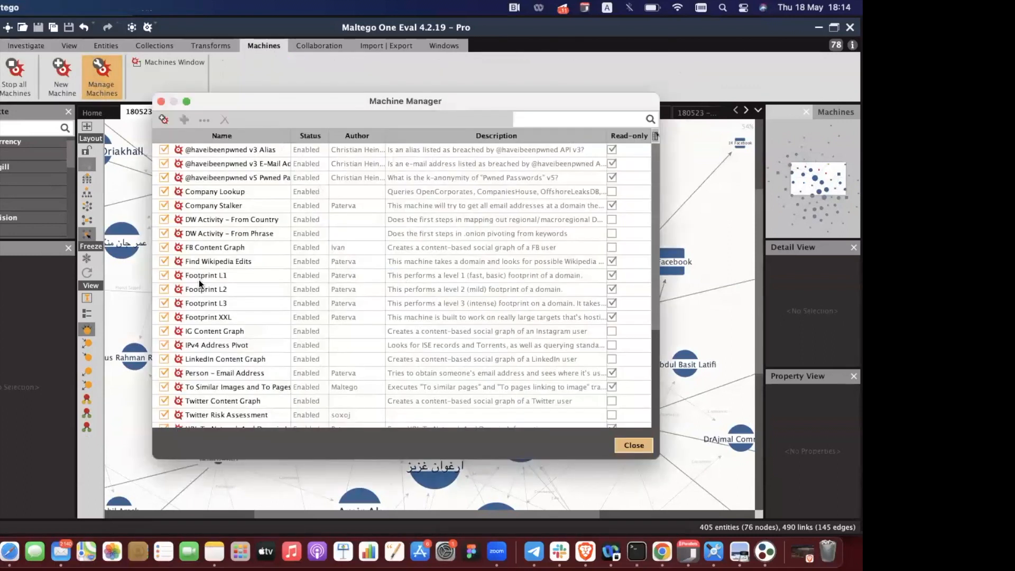
double_click(230, 246)
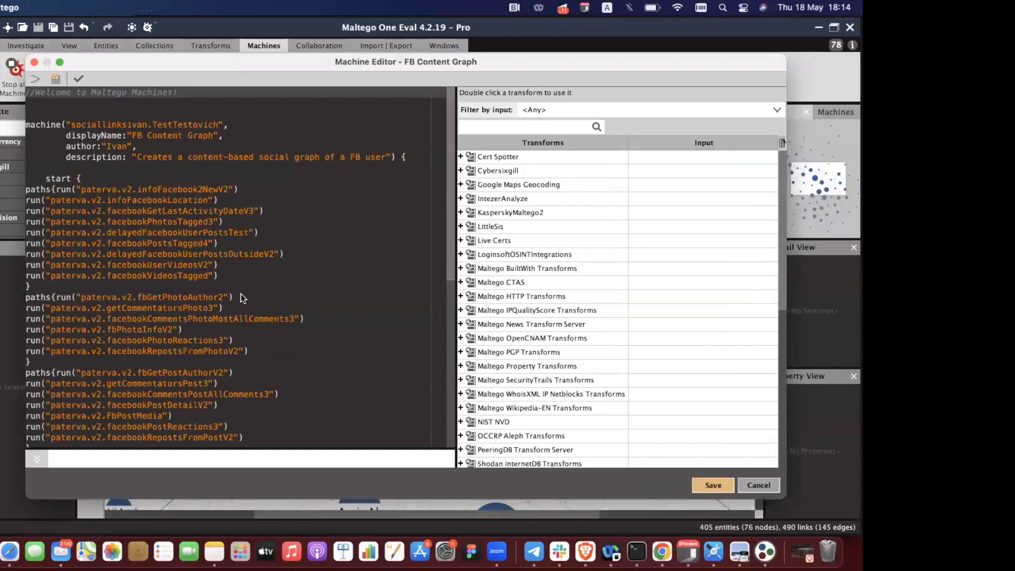
scroll(241, 297, "down", 6)
scroll(240, 294, "up", 7)
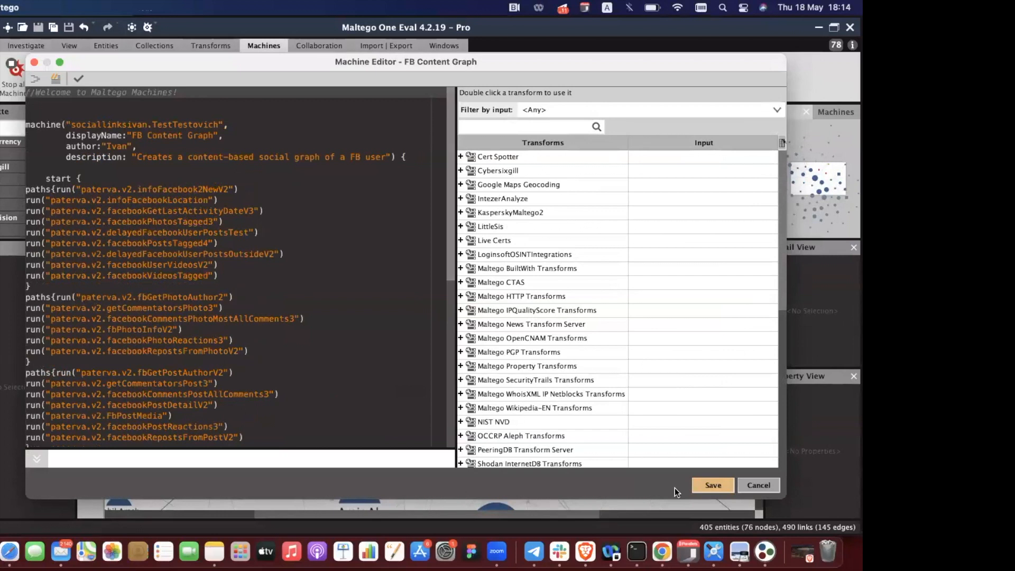
left_click(760, 485)
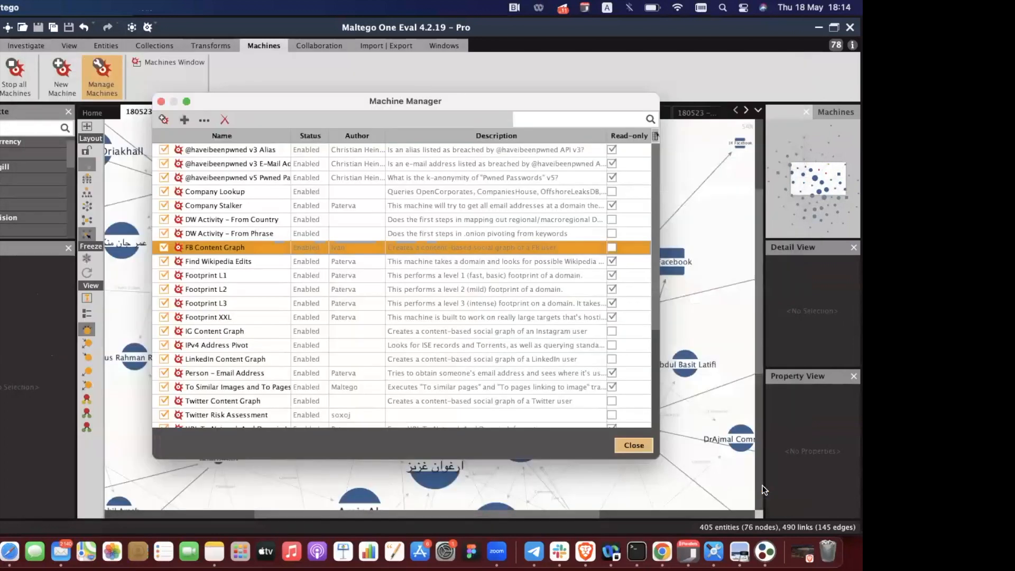
left_click(629, 444)
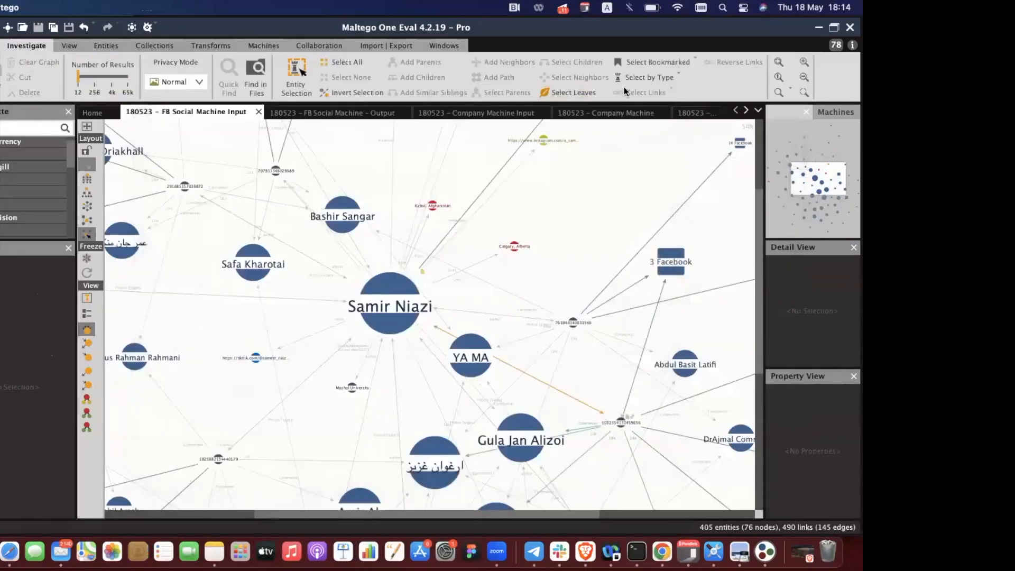
Select all Facebook Comment entities and reset every entity to the same size.
left_click(647, 77)
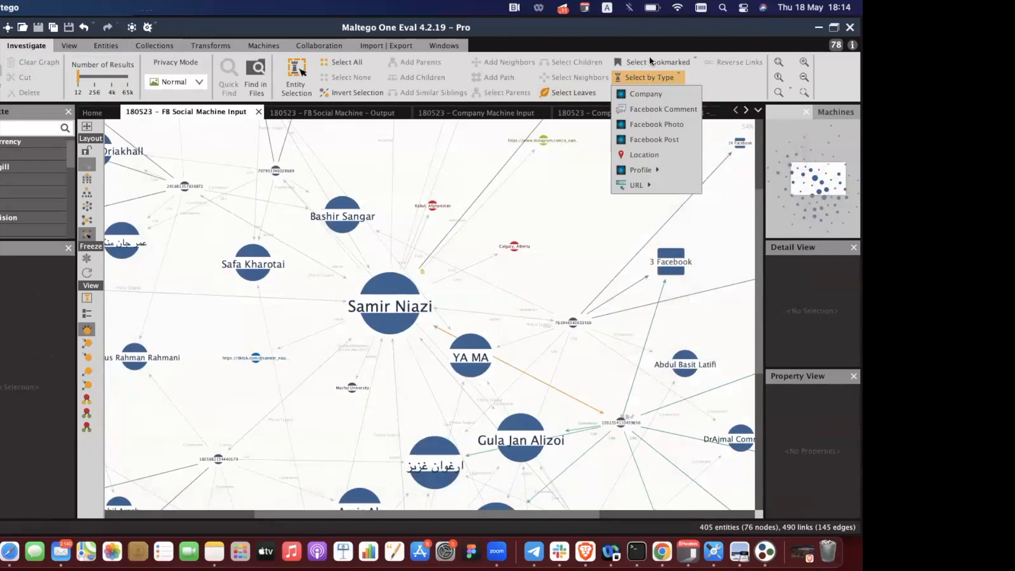
left_click(662, 107)
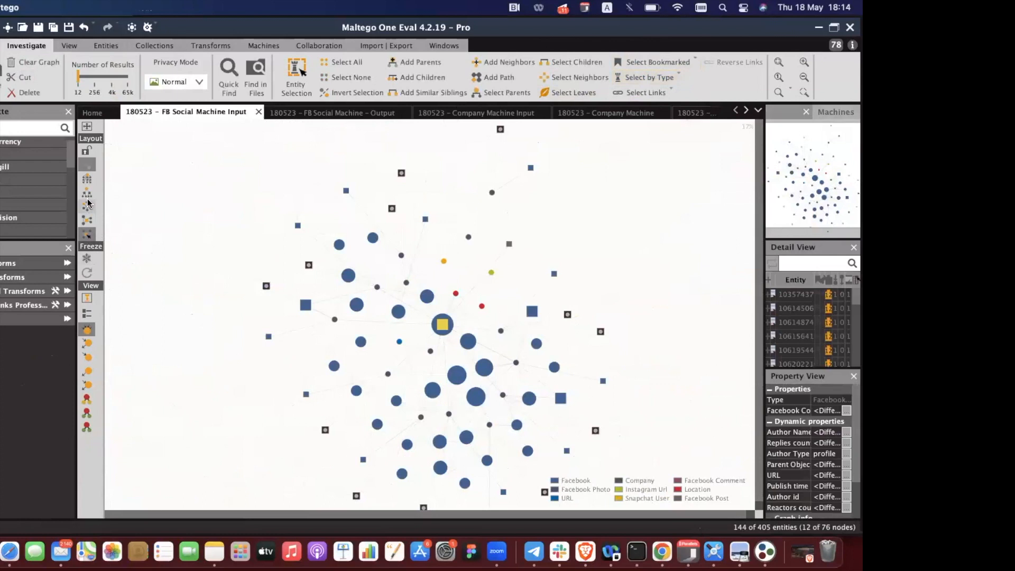
left_click(87, 297)
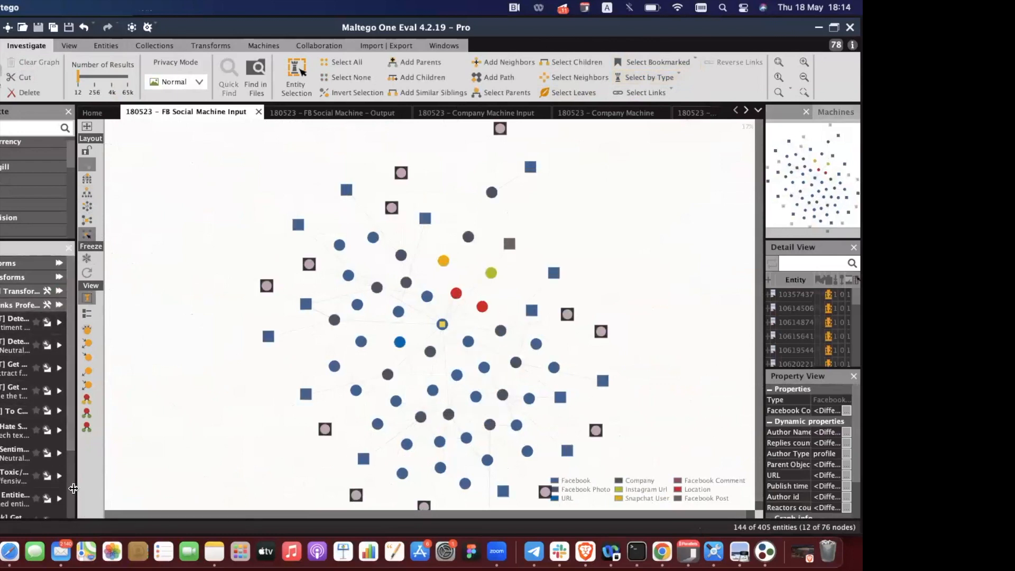
left_click_drag(76, 489, 151, 490)
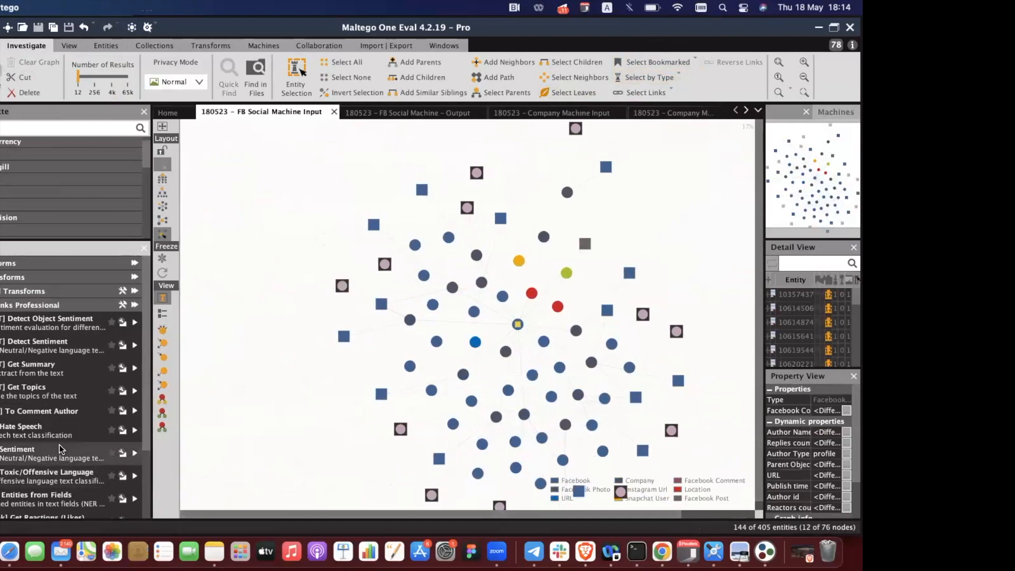
scroll(60, 445, "down", 4)
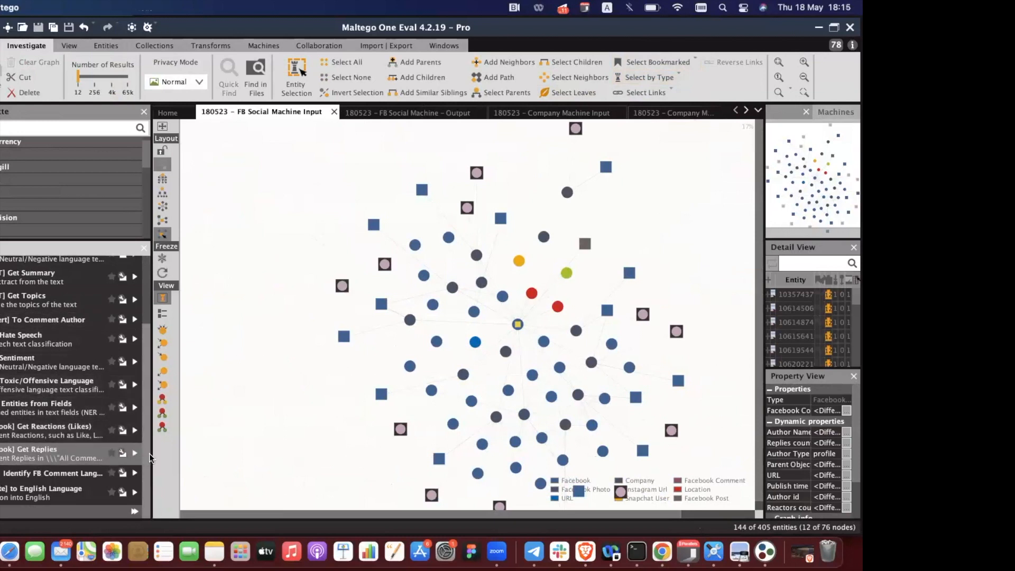
left_click_drag(149, 453, 81, 452)
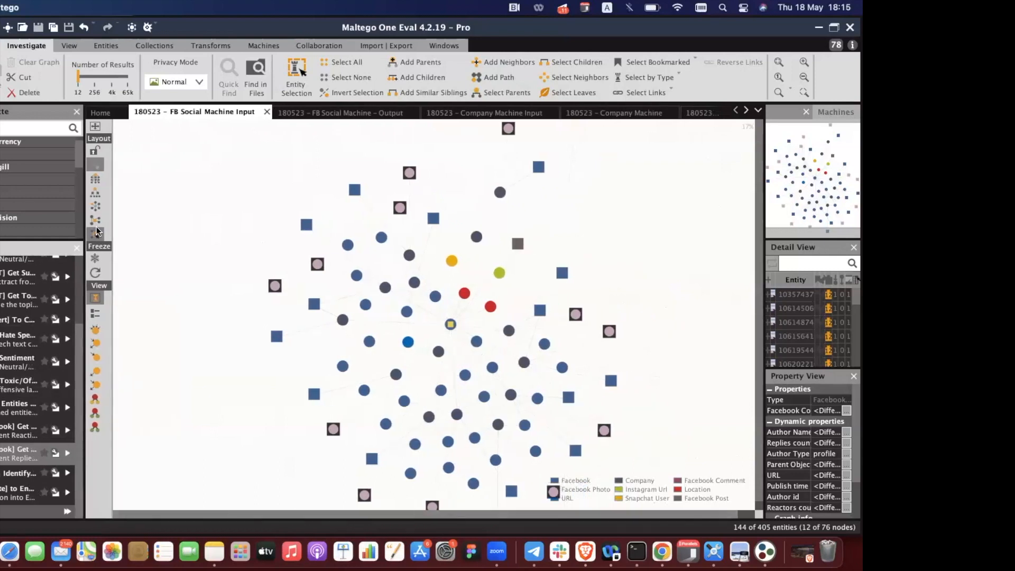
Apply a spread-out layout, zoom in twice until labels are readable, and re-run the layout.
left_click(96, 273)
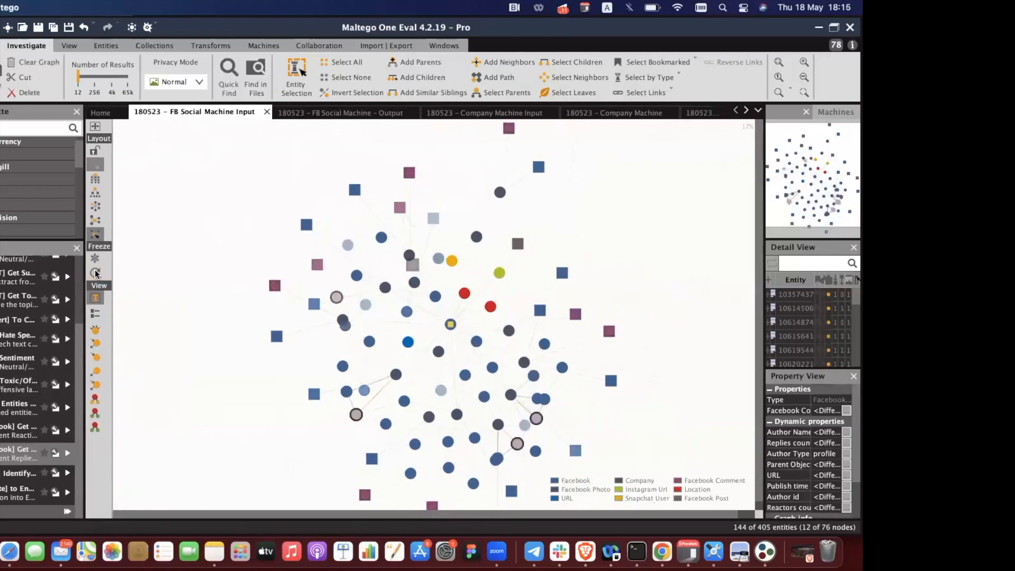
left_click(94, 219)
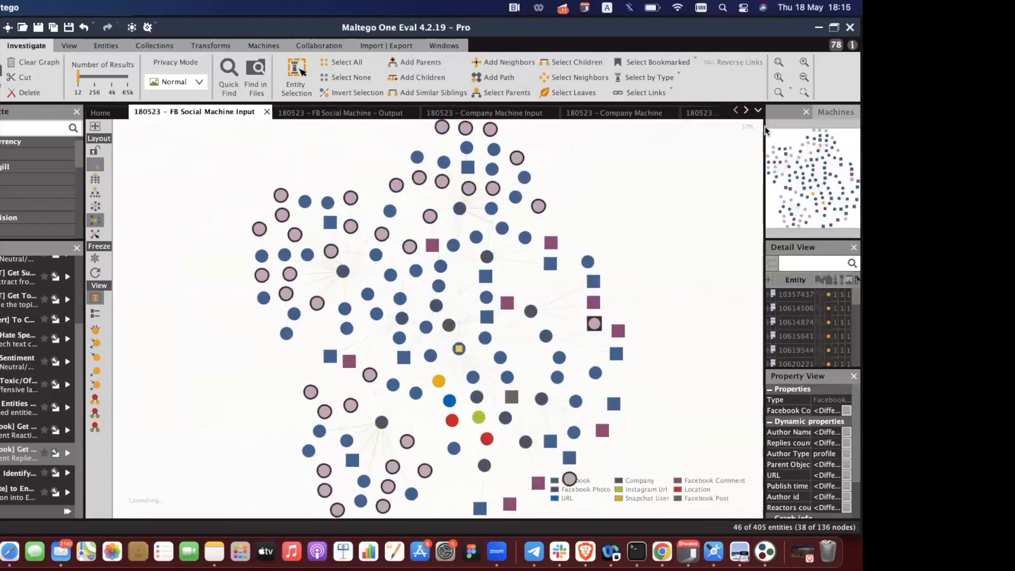
left_click(803, 61)
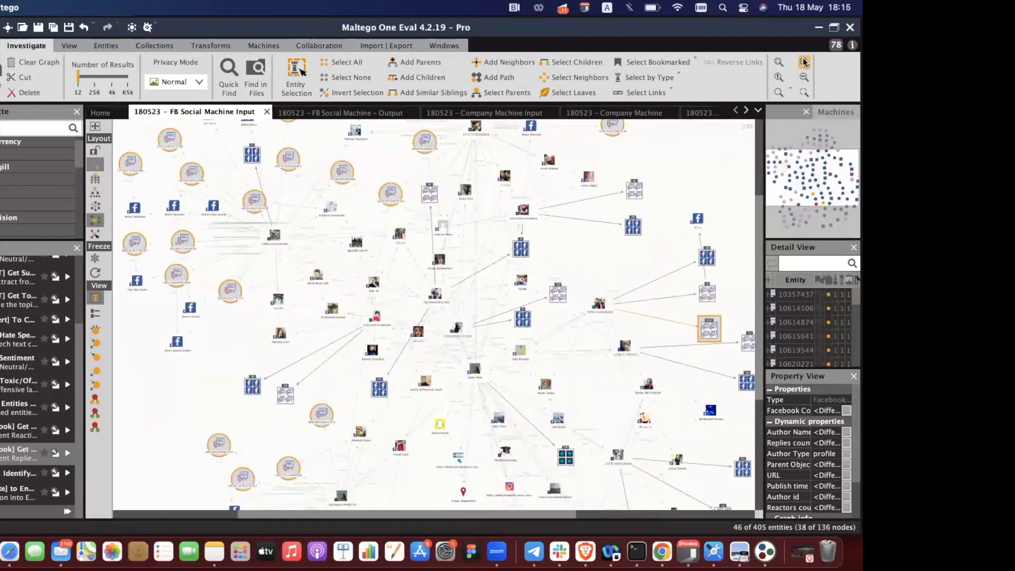
left_click(803, 60)
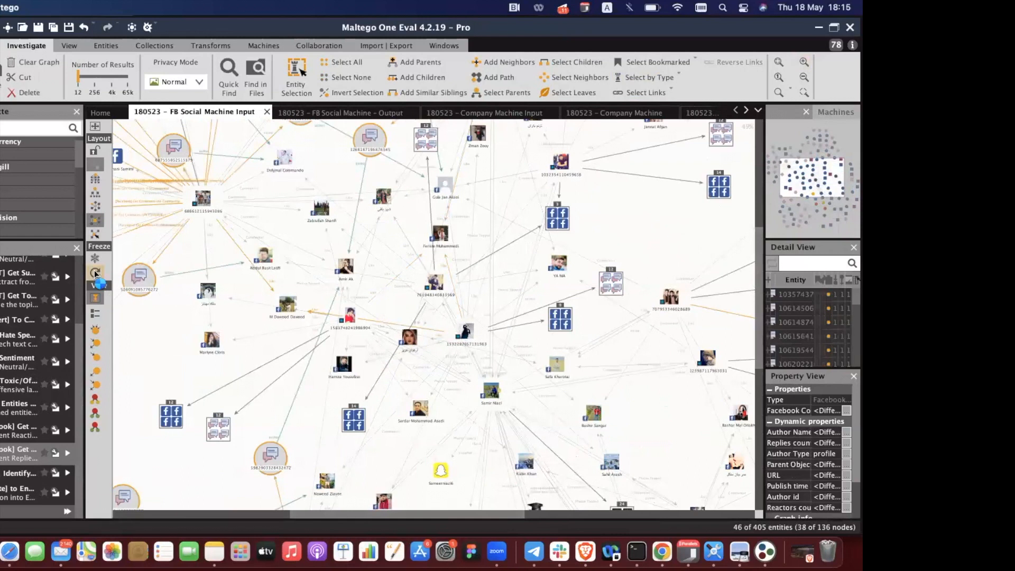
left_click(96, 273)
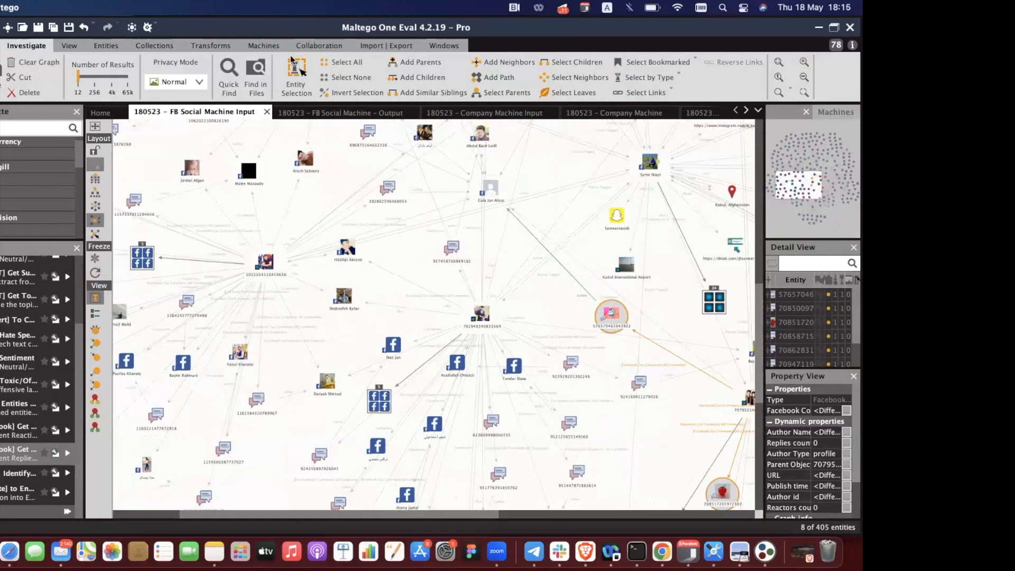
left_click(97, 273)
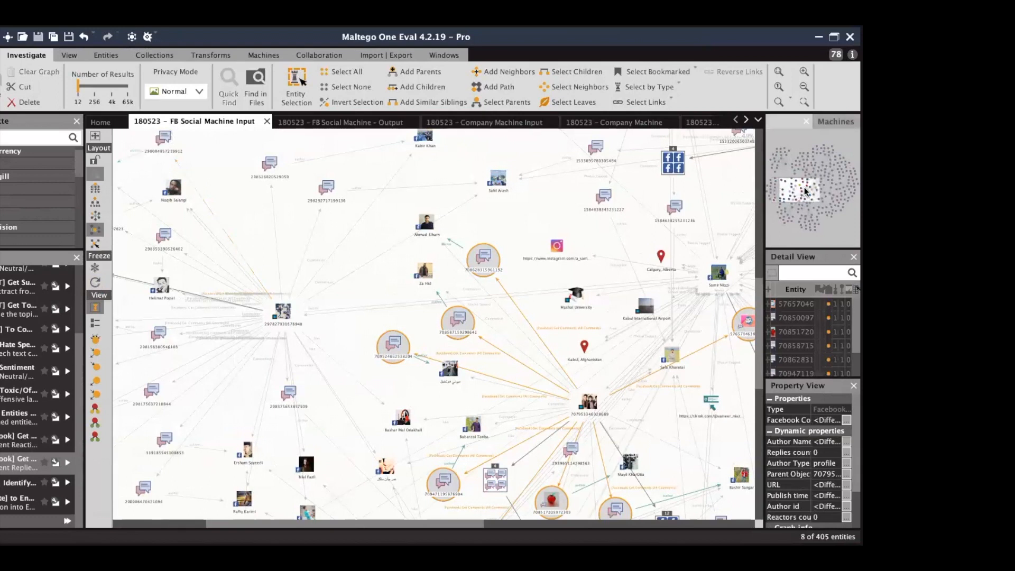
left_click_drag(795, 192, 806, 191)
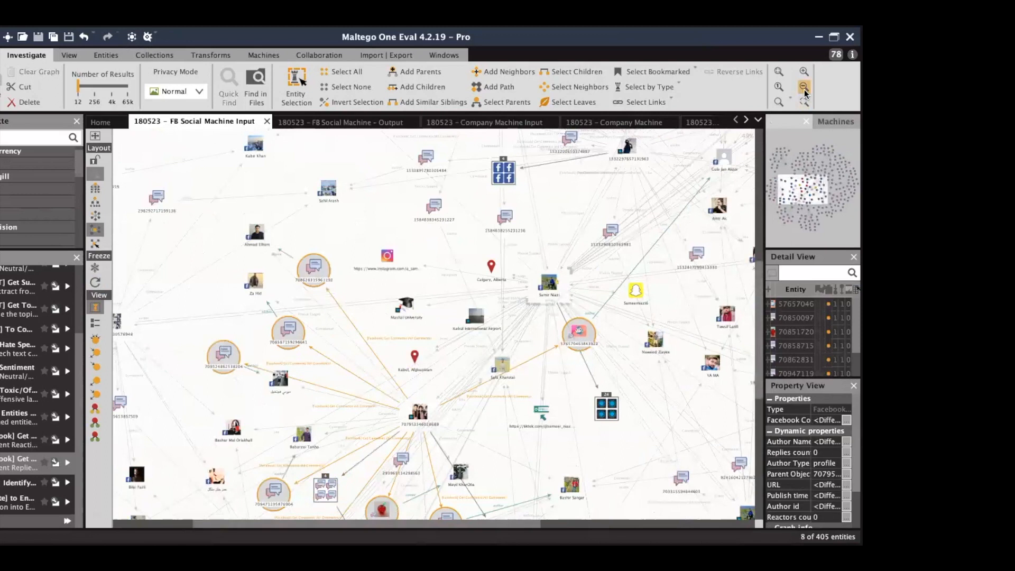
Zoom out, refresh the layout, deselect, and re-lay out the graph as 302 nodes and 599 edges.
left_click(803, 90)
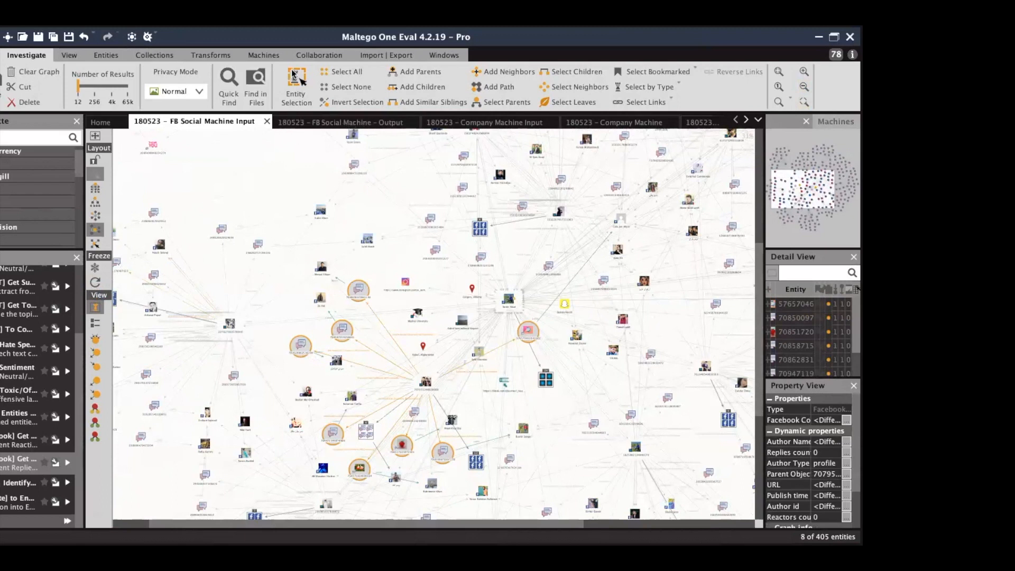
left_click(95, 283)
left_click(270, 165)
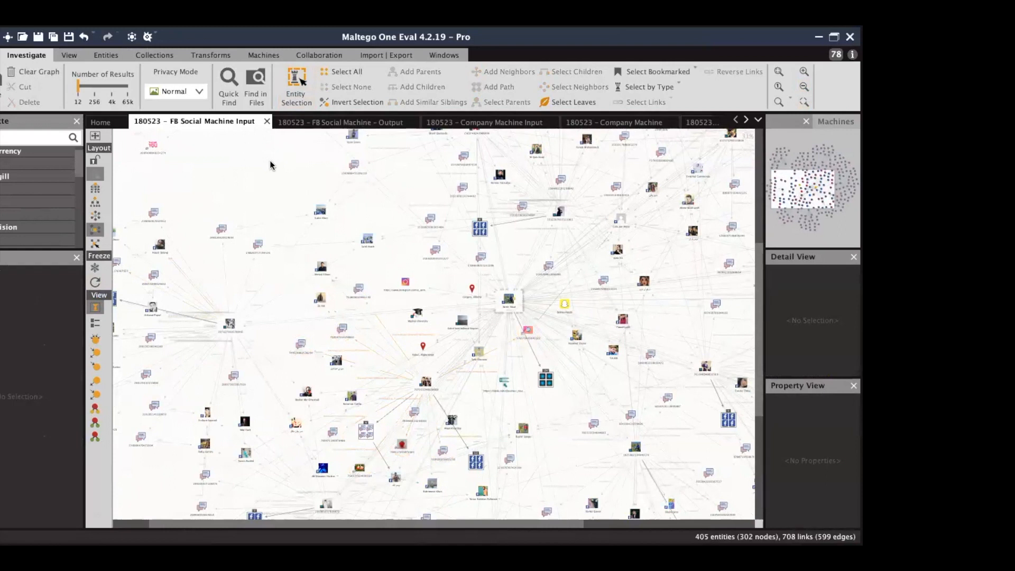
left_click(96, 283)
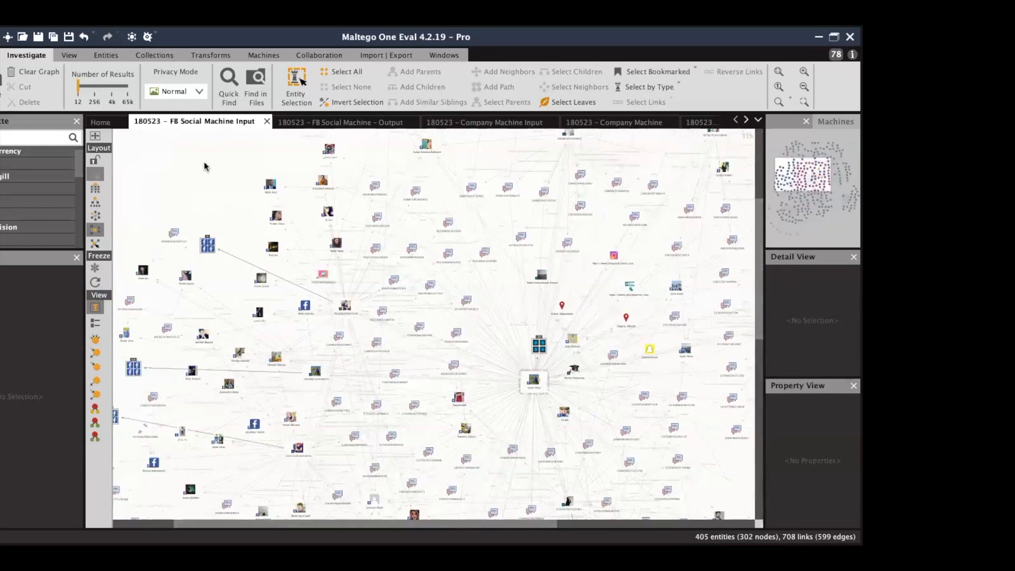
Run the re-layout three more times to spread the 405 entities around the central profile.
left_click(96, 287)
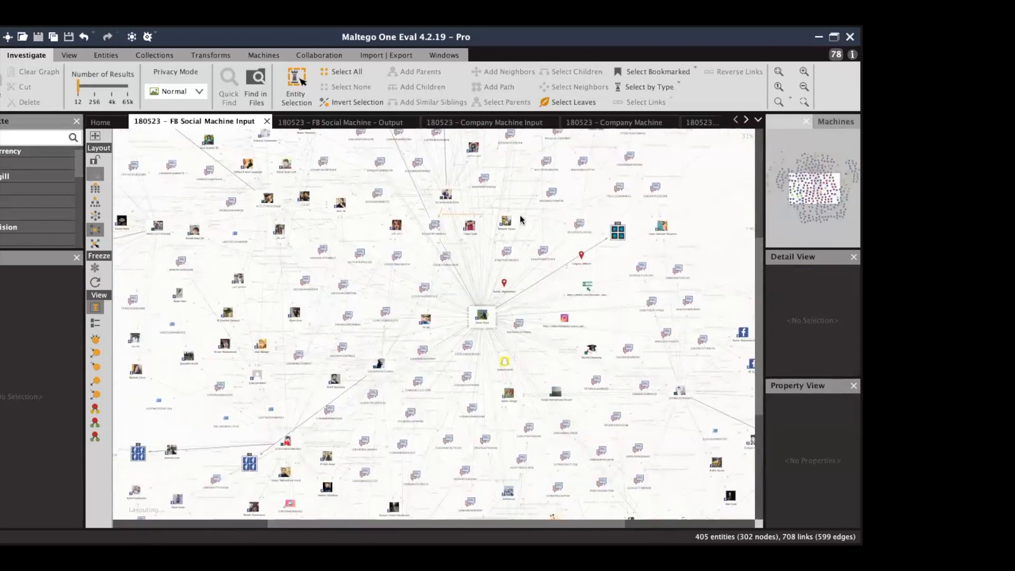
left_click(95, 283)
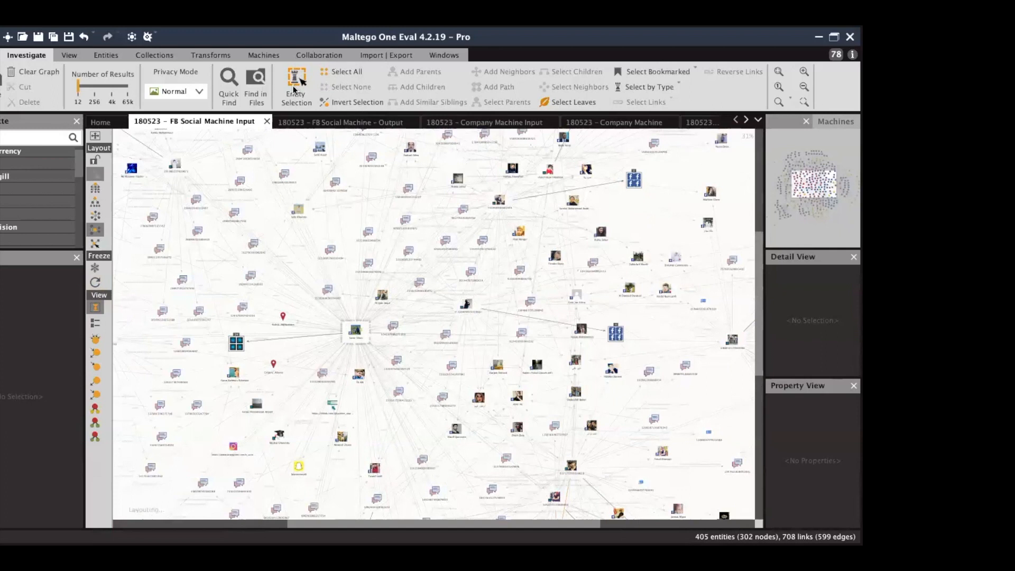
left_click(93, 285)
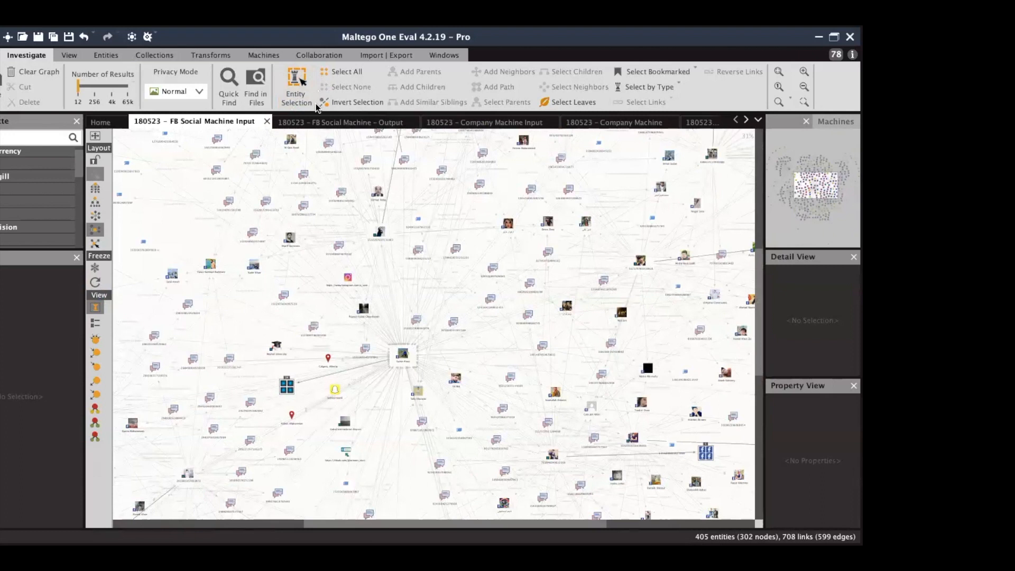
Show the graph as weight-sized bubbles and select the largest profile to inspect its details.
left_click(95, 340)
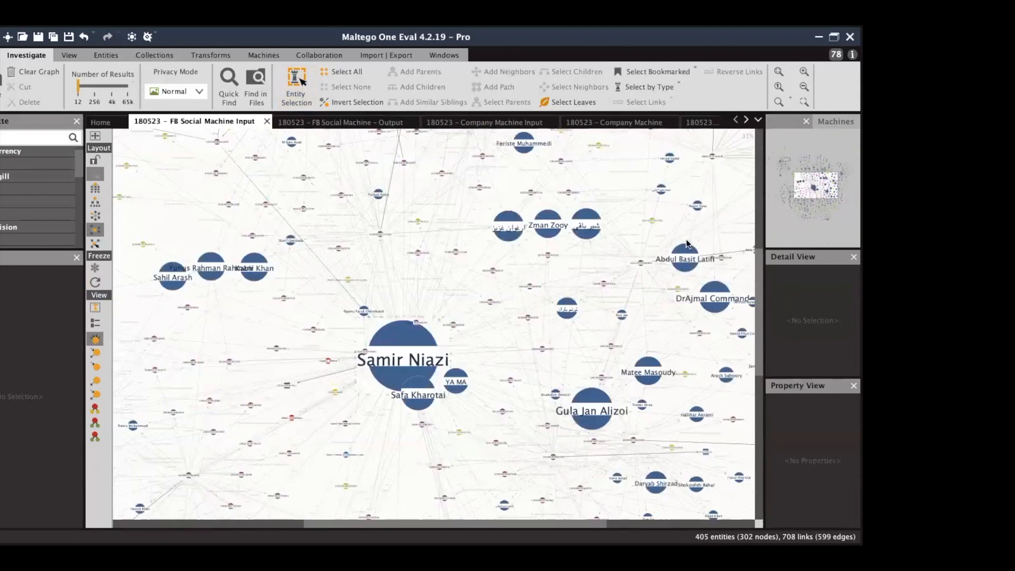
left_click_drag(821, 188, 825, 188)
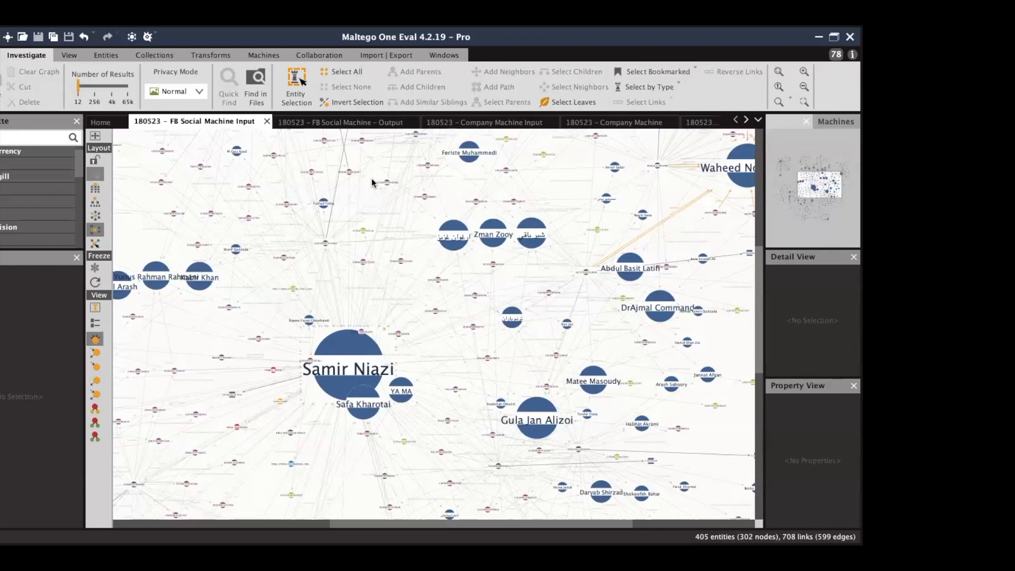
left_click(347, 358)
left_click(348, 367)
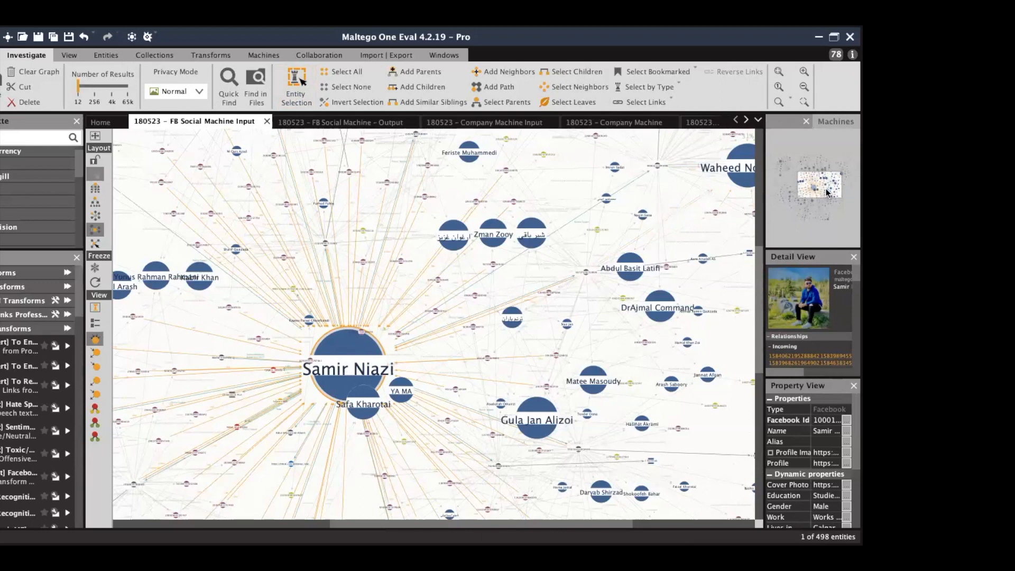
left_click_drag(826, 193, 823, 193)
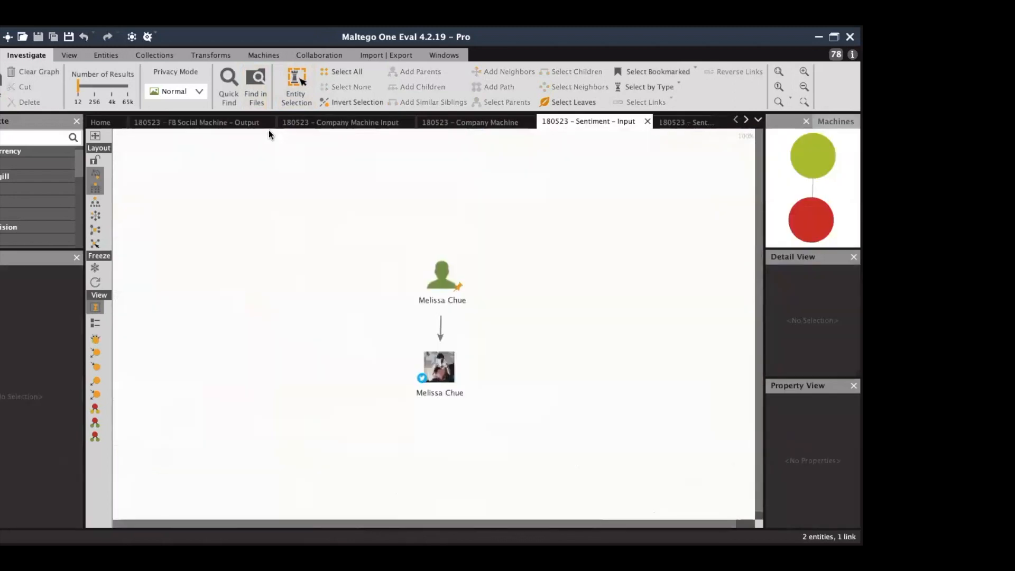
Close the Facebook output graph and run the company Lookup machine on SANNPA LIMITED.
left_click(206, 118)
left_click(429, 324)
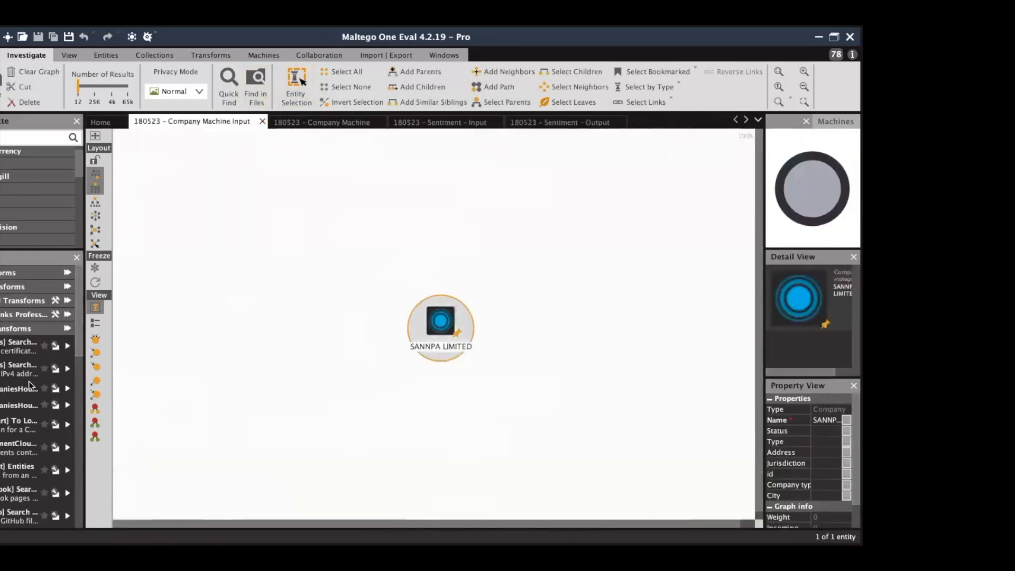
scroll(2, 501, "down", 5)
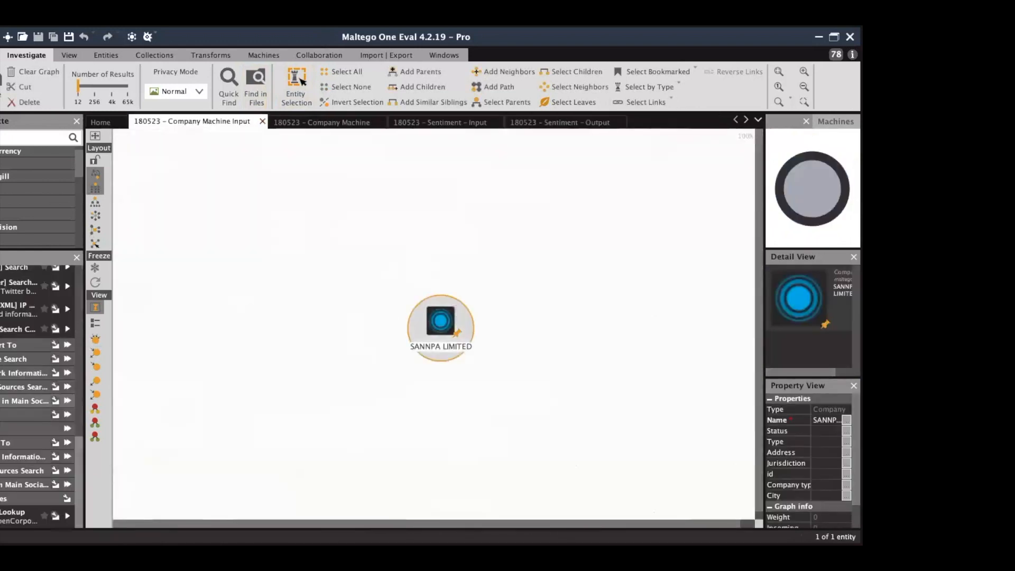
double_click(1, 517)
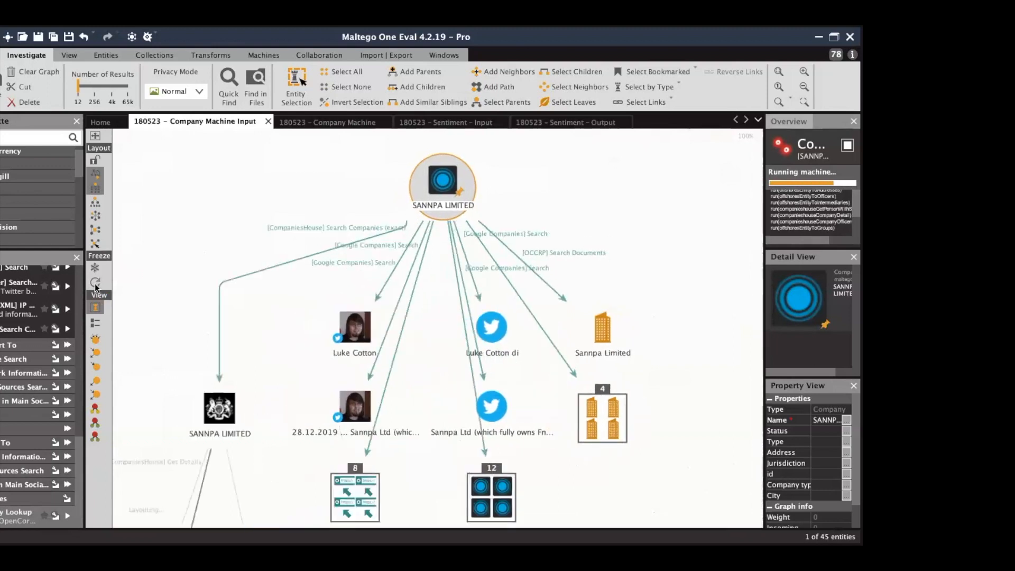
Zoom to fit and repeatedly refresh the layout as the SANNPA LIMITED graph grows to 86 entities.
left_click(778, 75)
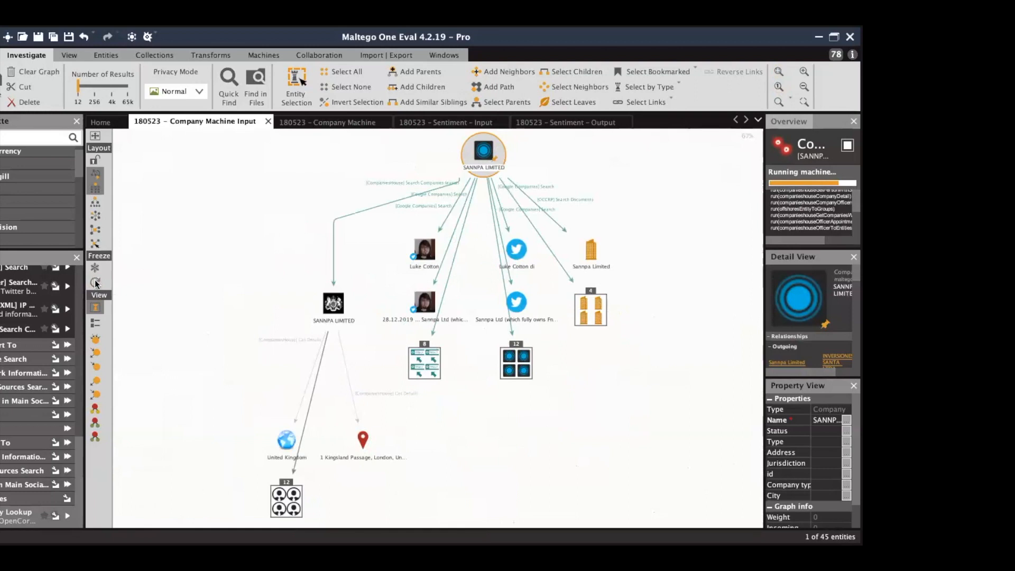
left_click(95, 282)
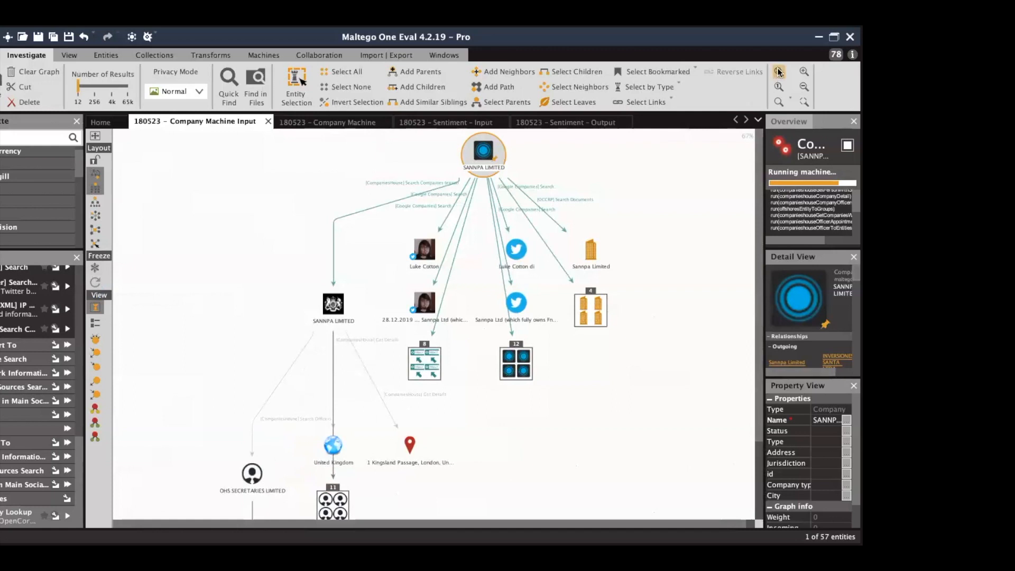
left_click(95, 284)
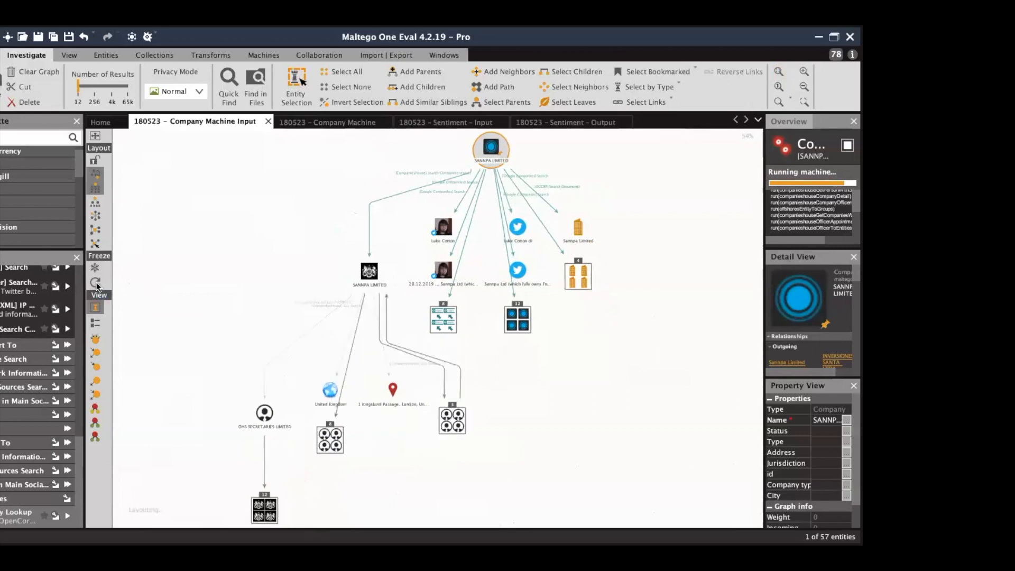
left_click(96, 285)
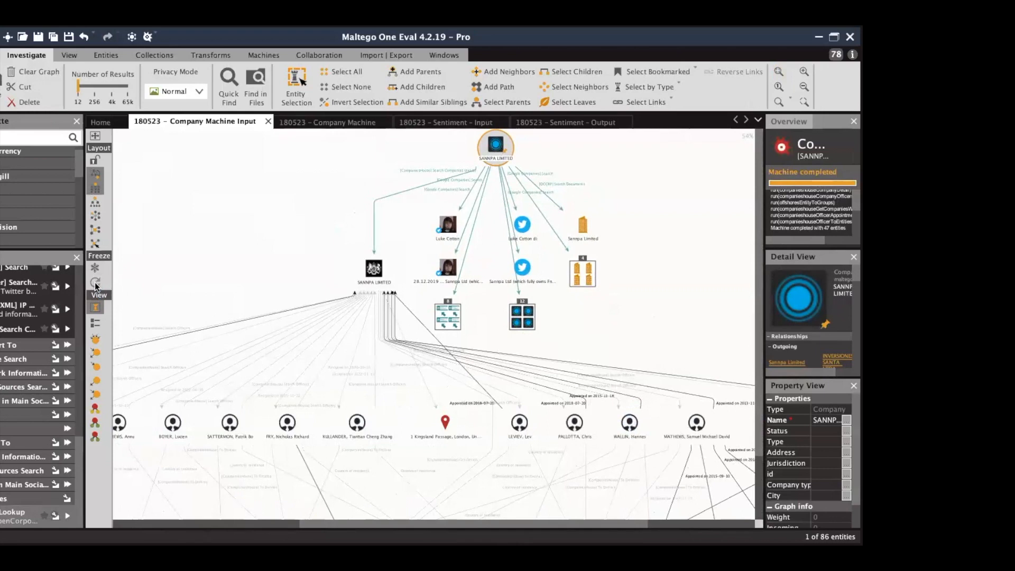
left_click(95, 229)
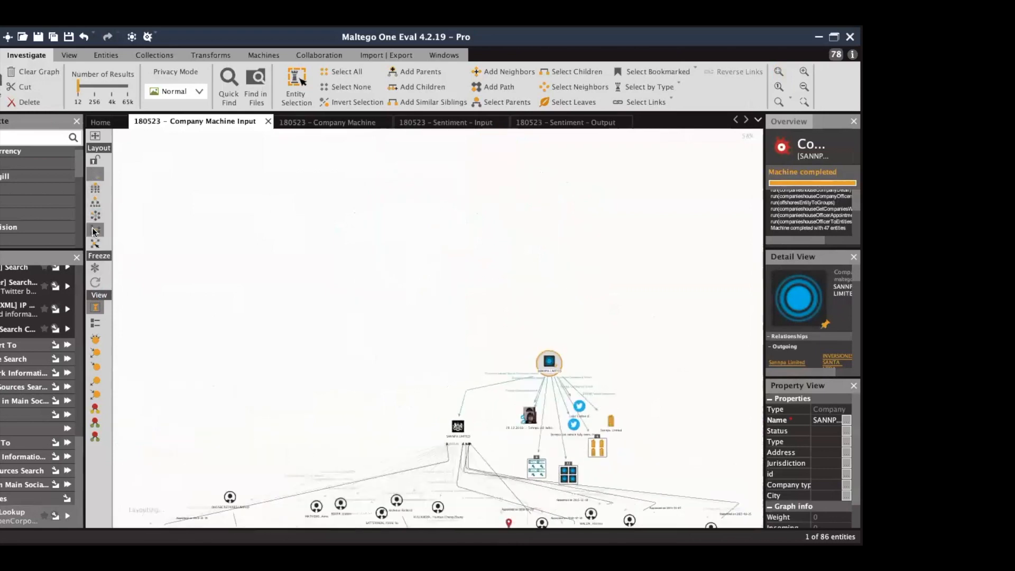
left_click(804, 71)
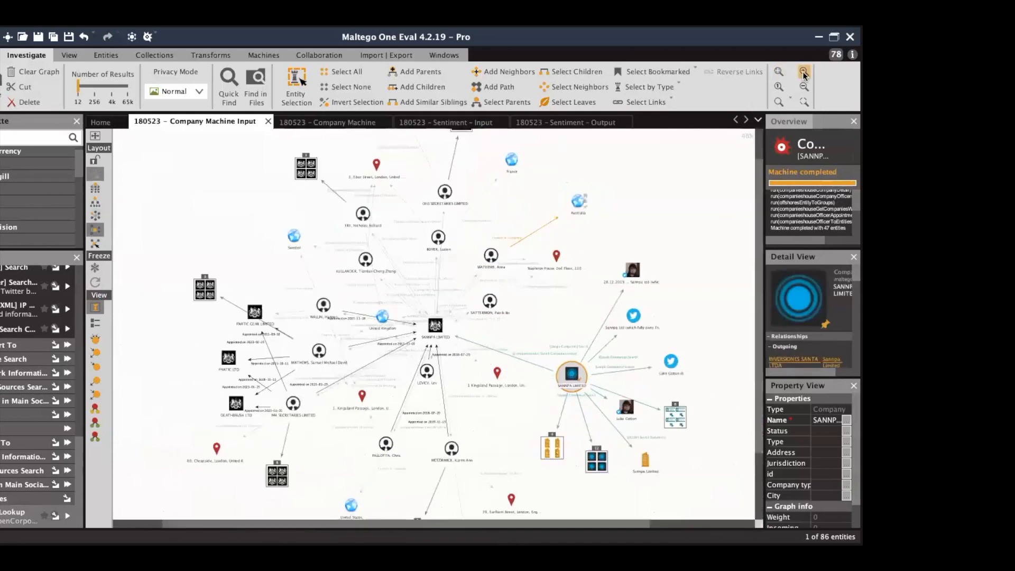
left_click(783, 121)
left_click_drag(799, 187, 826, 202)
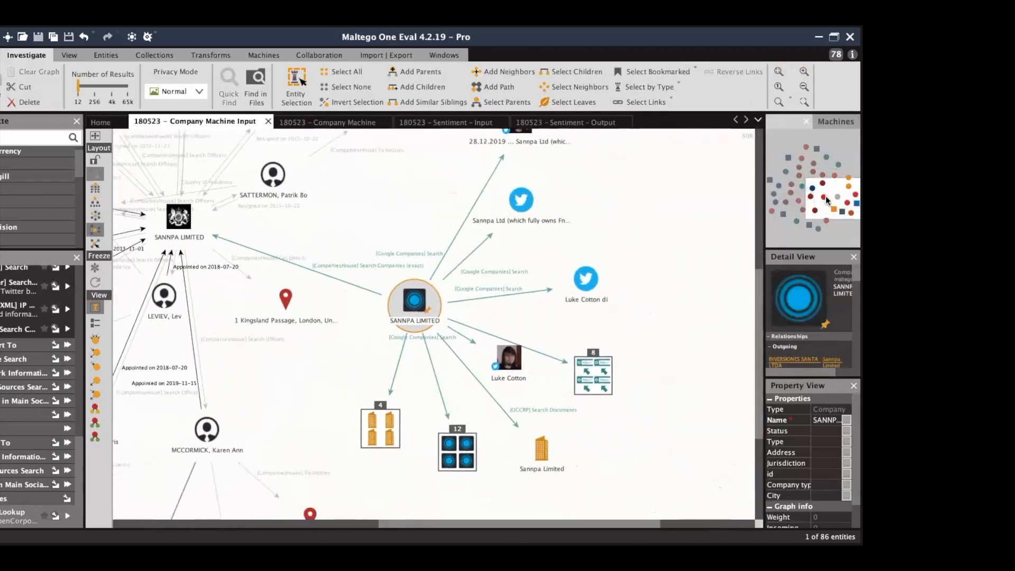
left_click(521, 200)
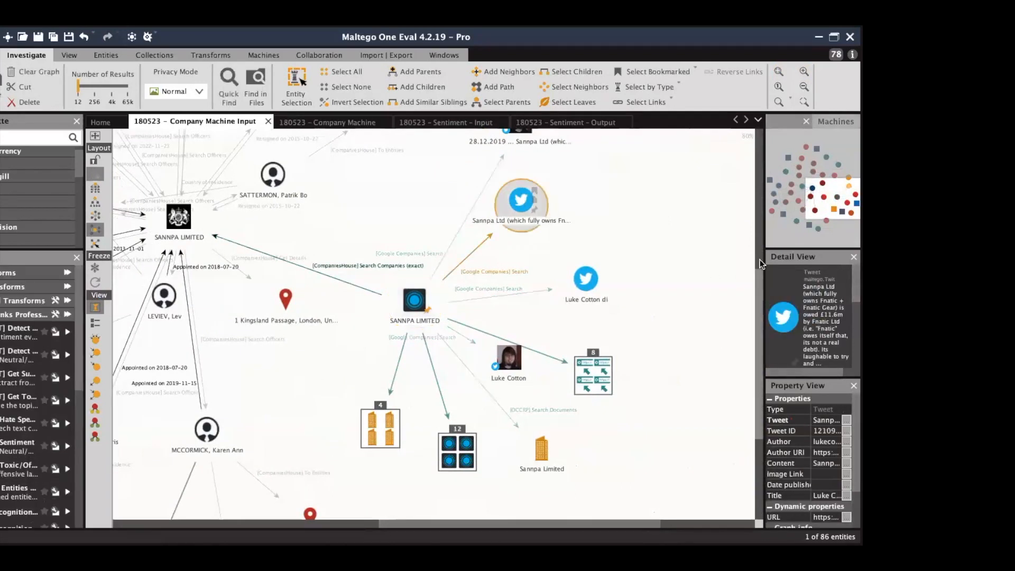
left_click_drag(760, 259, 699, 257)
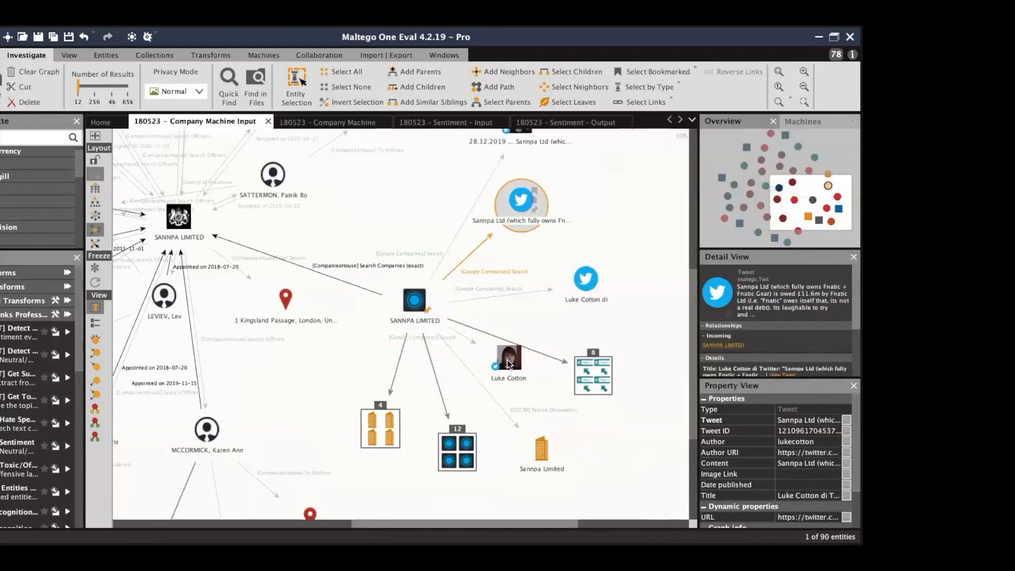
left_click(507, 360)
left_click(588, 382)
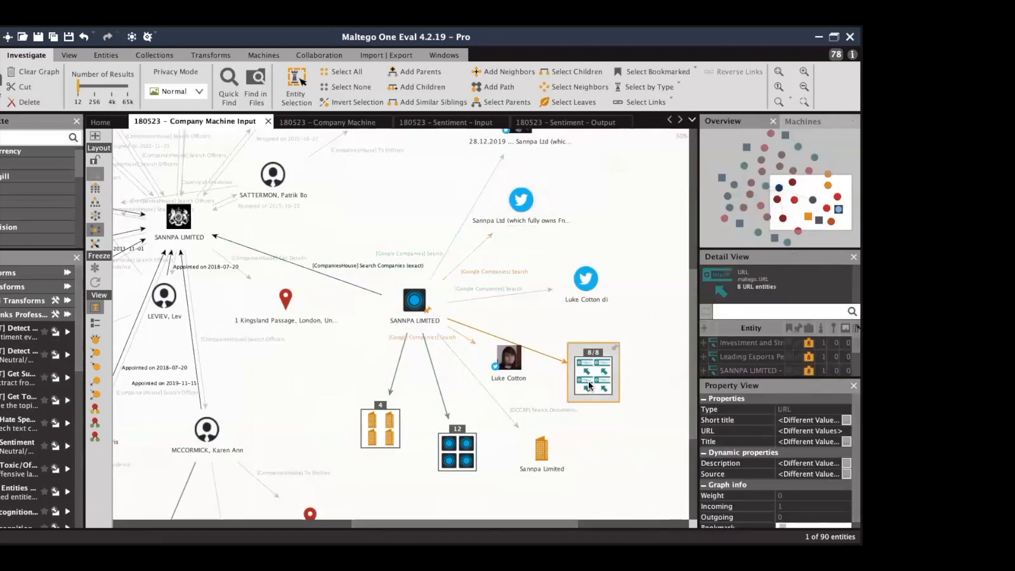
scroll(588, 382, "up", 2)
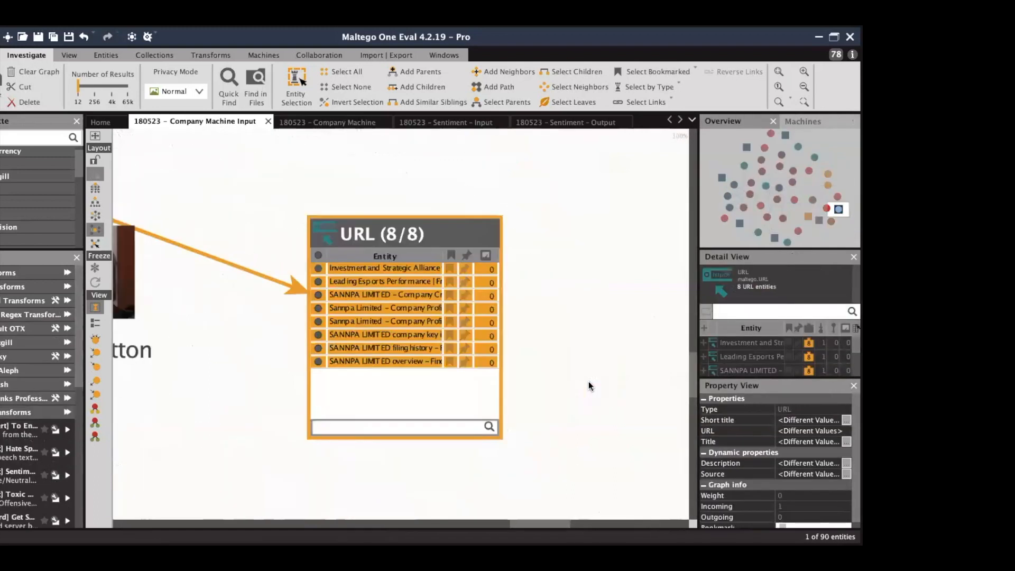
left_click(802, 86)
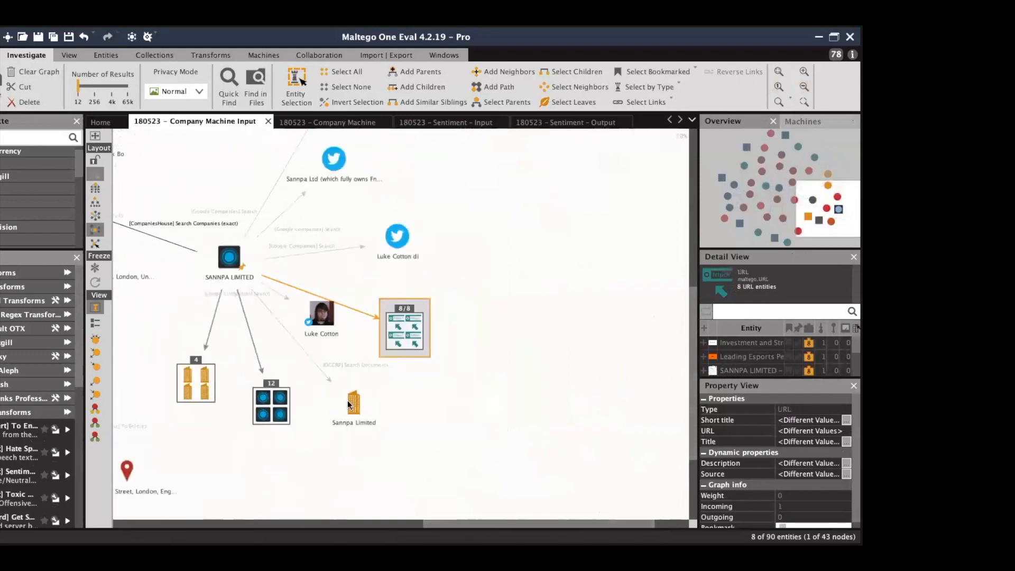
left_click(347, 400)
mouse_move(798, 376)
left_mouse_down()
mouse_move(800, 429)
mouse_move(800, 384)
left_mouse_up()
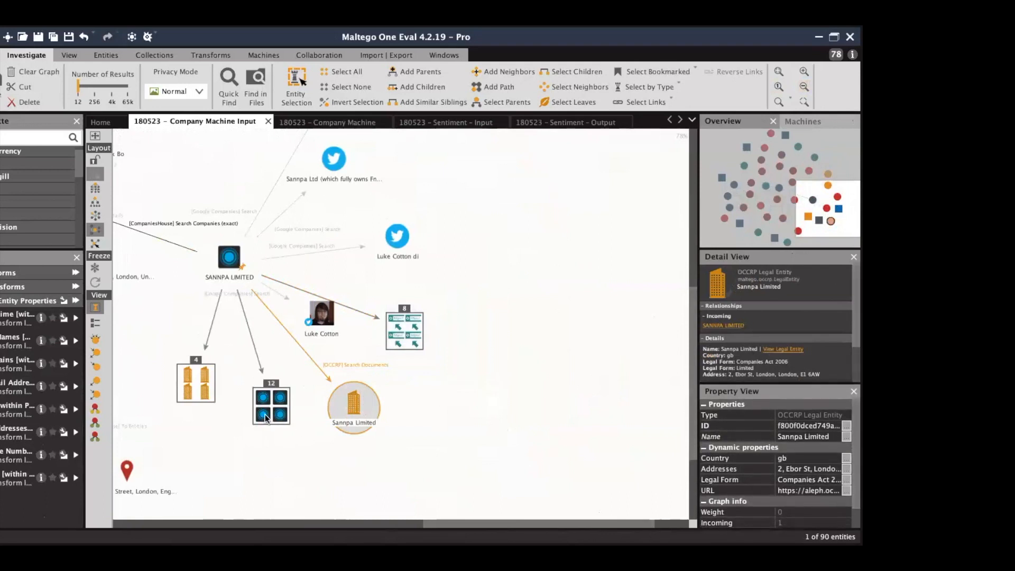
left_click(265, 417)
double_click(265, 416)
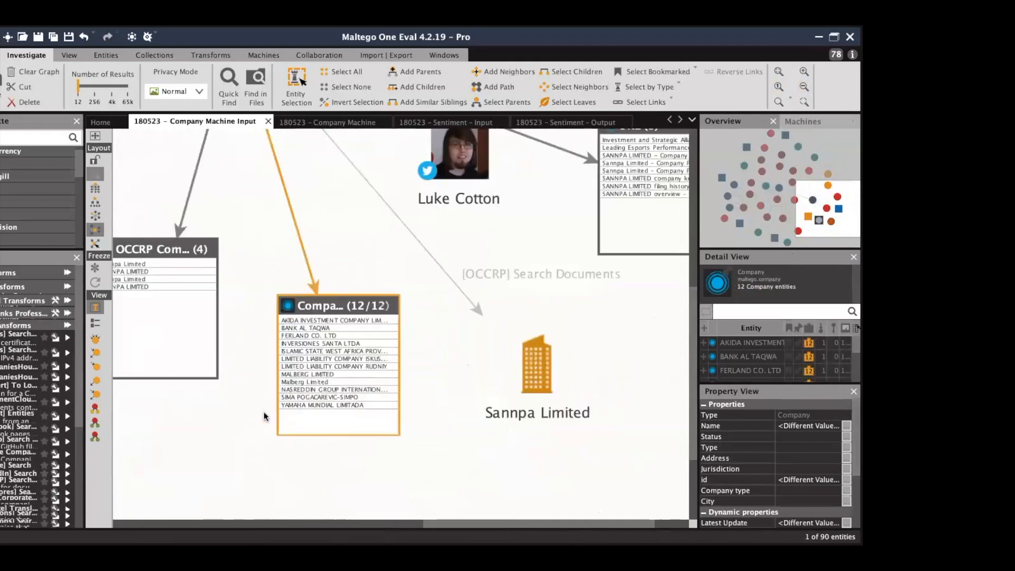
left_click(386, 334)
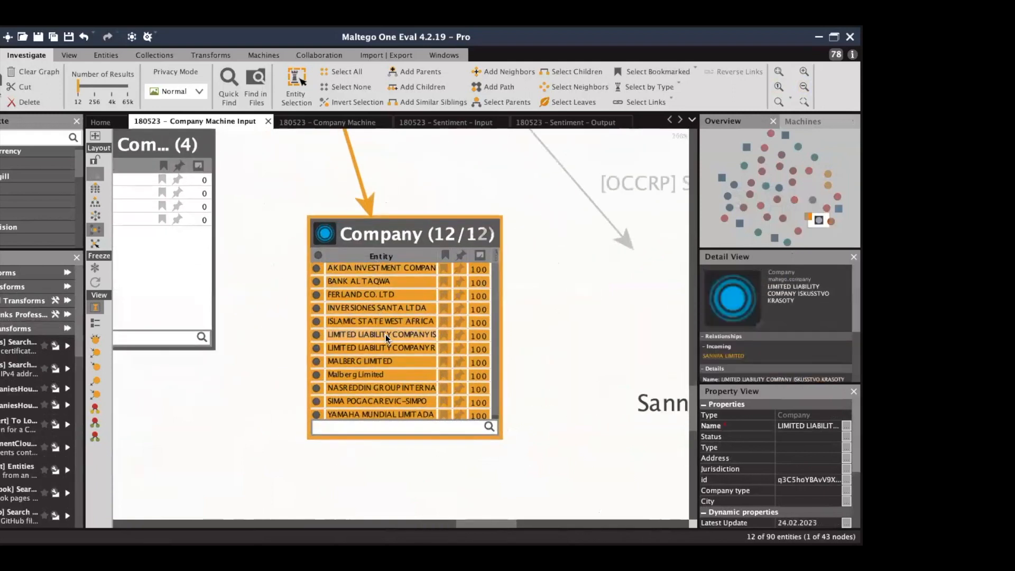
left_click(380, 297)
scroll(785, 337, "down", 3)
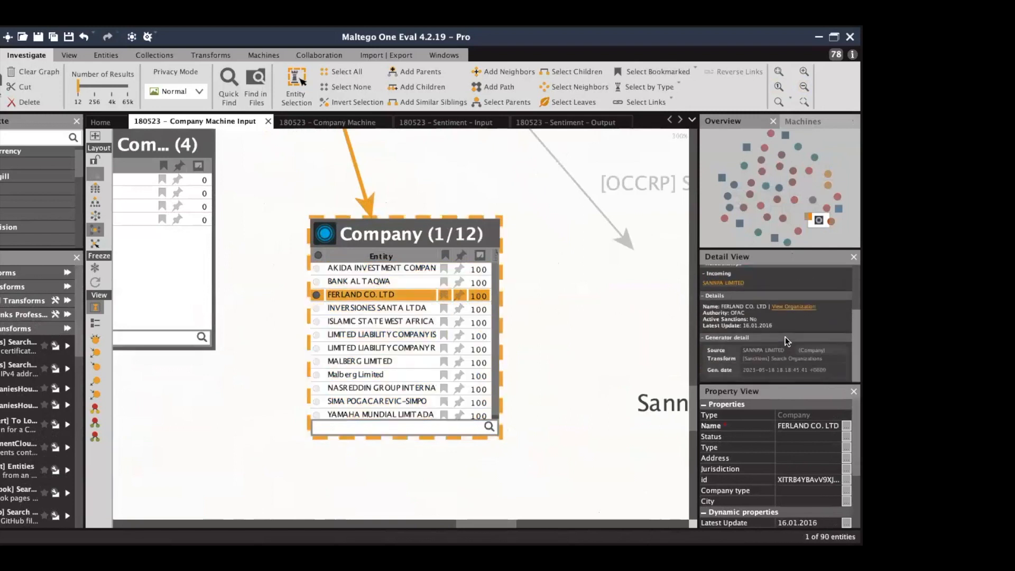
left_click(607, 314)
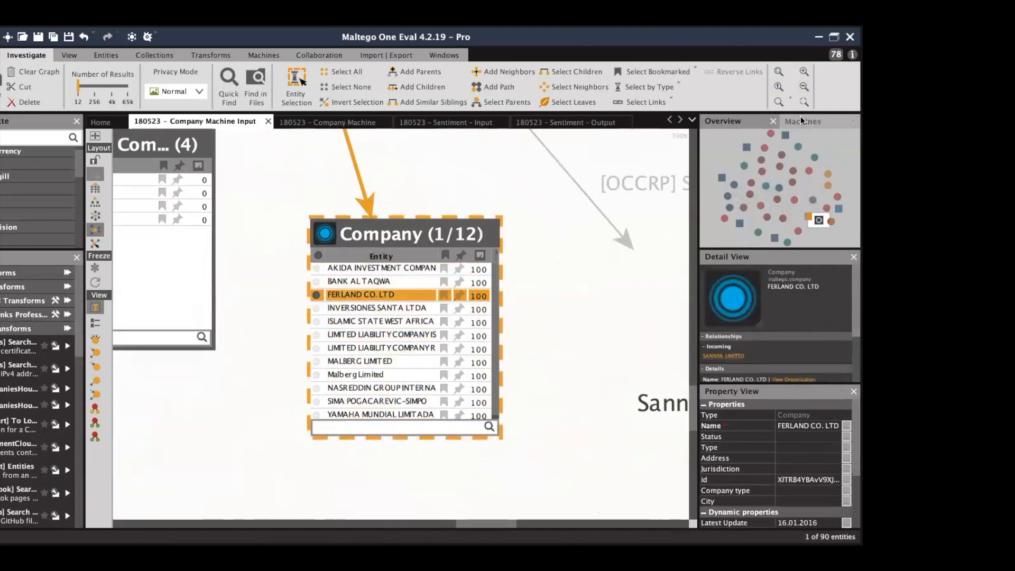
left_click(805, 89)
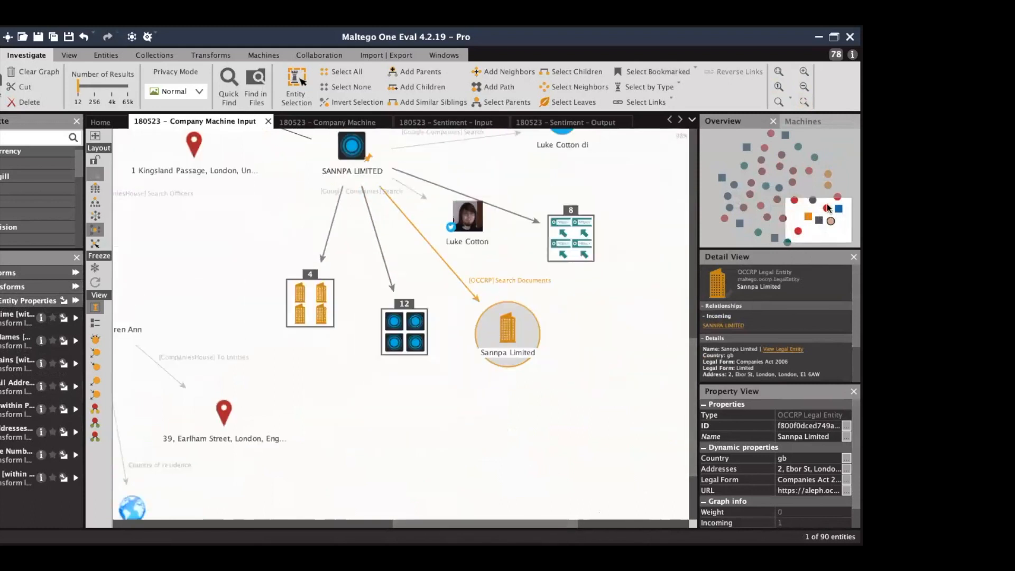
left_click(664, 311)
left_click_drag(806, 211, 793, 186)
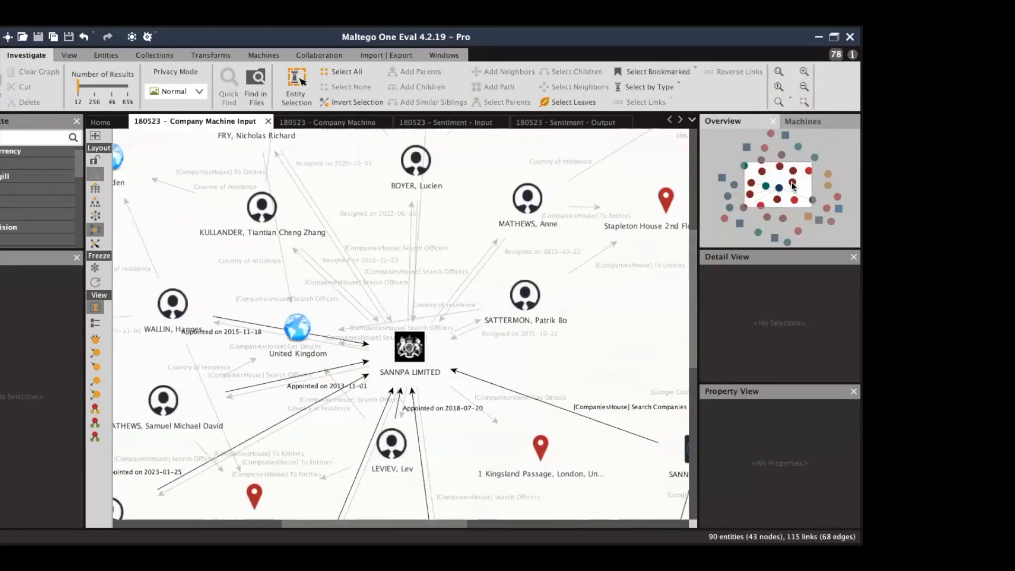
Zoom out on the company graph, then switch to the '180523 - Sentiment - Input' graph.
left_click(803, 91)
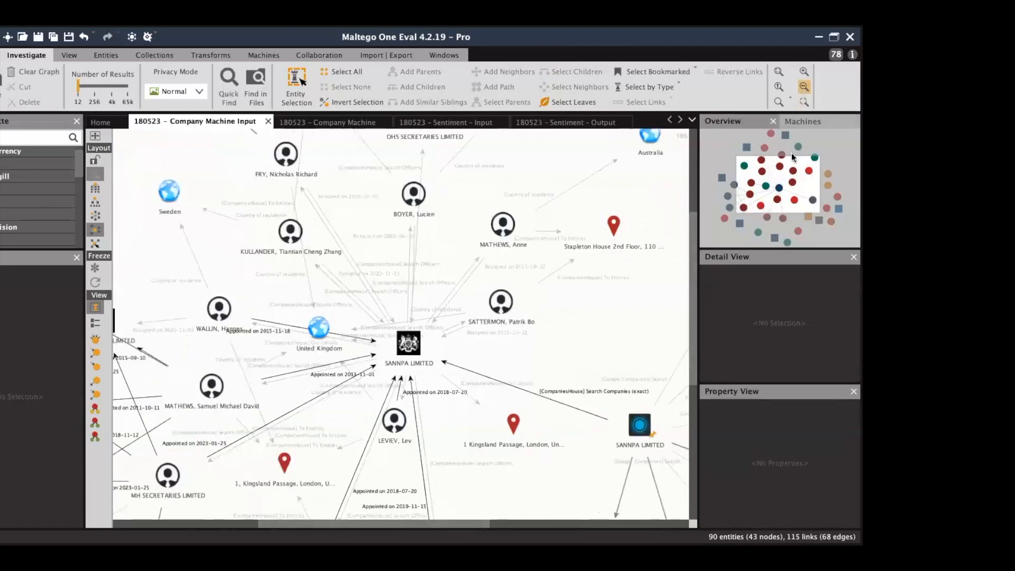
mouse_move(785, 191)
left_mouse_down()
mouse_move(781, 162)
mouse_move(766, 181)
mouse_move(770, 196)
mouse_move(802, 220)
mouse_move(792, 182)
left_mouse_up()
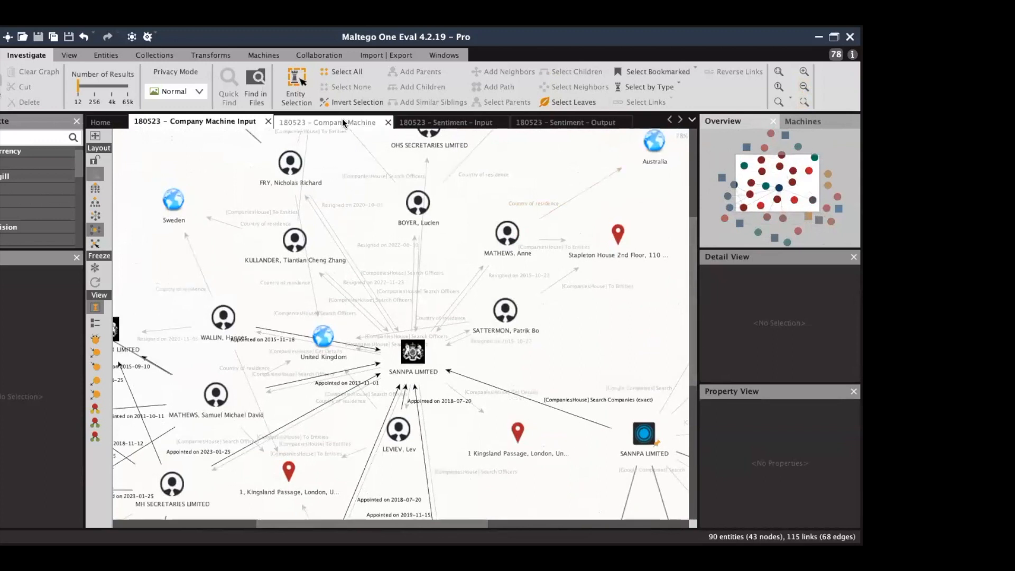
left_click(448, 123)
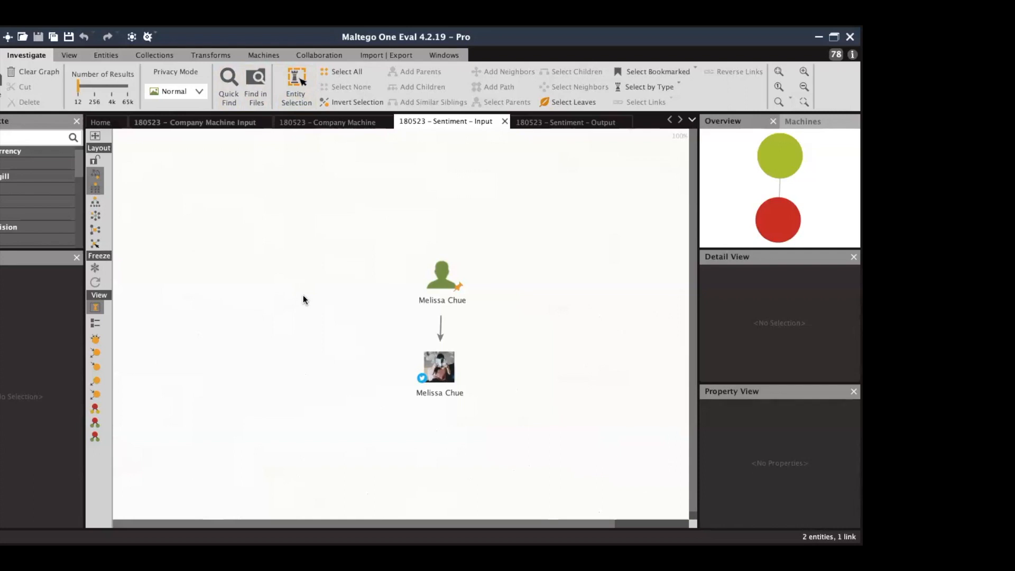
Select the person's Twitter entity and scroll through its available transforms.
left_click(421, 365)
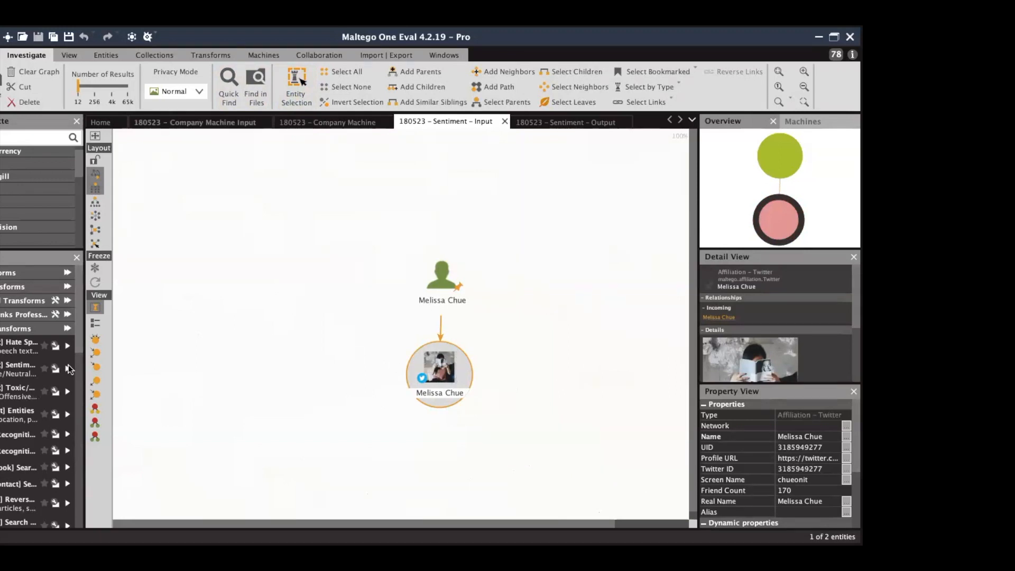
scroll(31, 370, "down", 5)
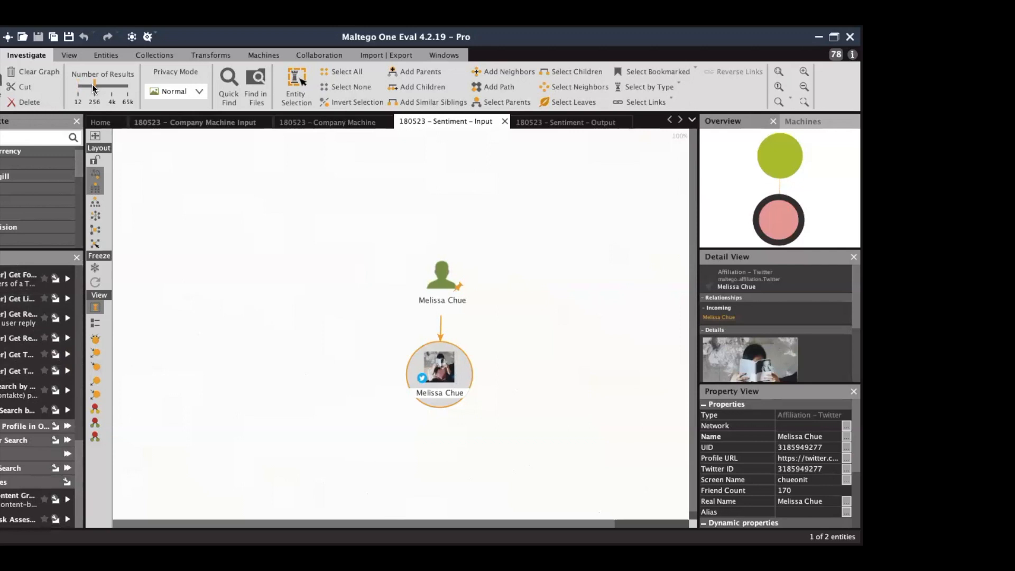
left_click_drag(83, 490, 125, 491)
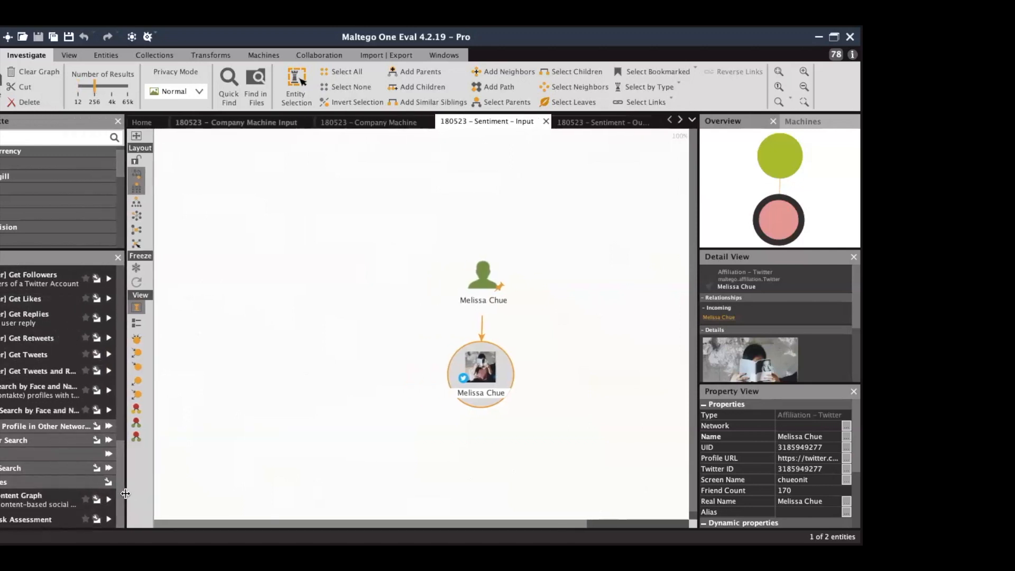
double_click(38, 520)
left_click_drag(126, 475, 66, 470)
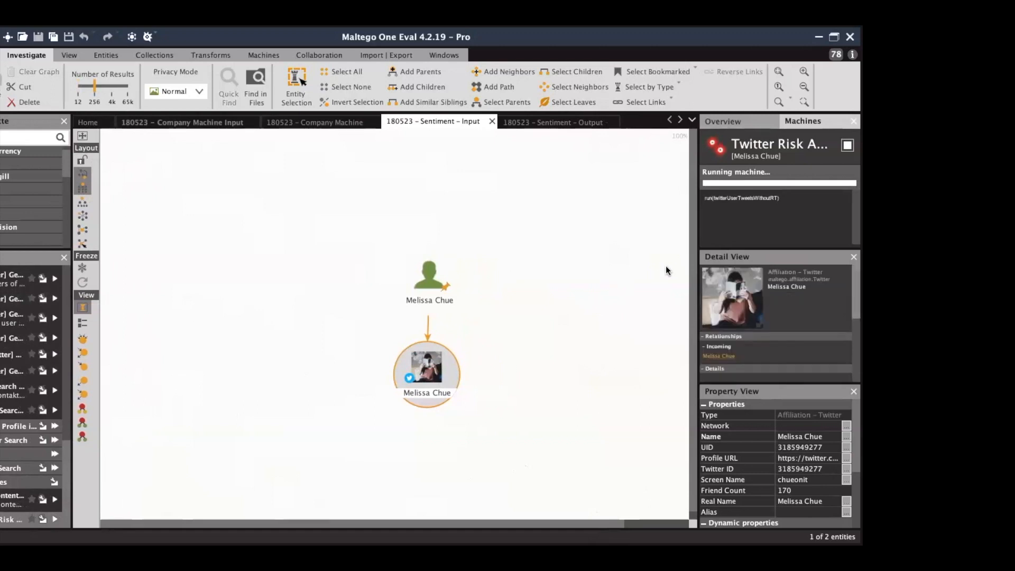
Give the graph more room and refresh the layout to show Positive, Neutral and Negative tweets.
left_click_drag(696, 254, 759, 251)
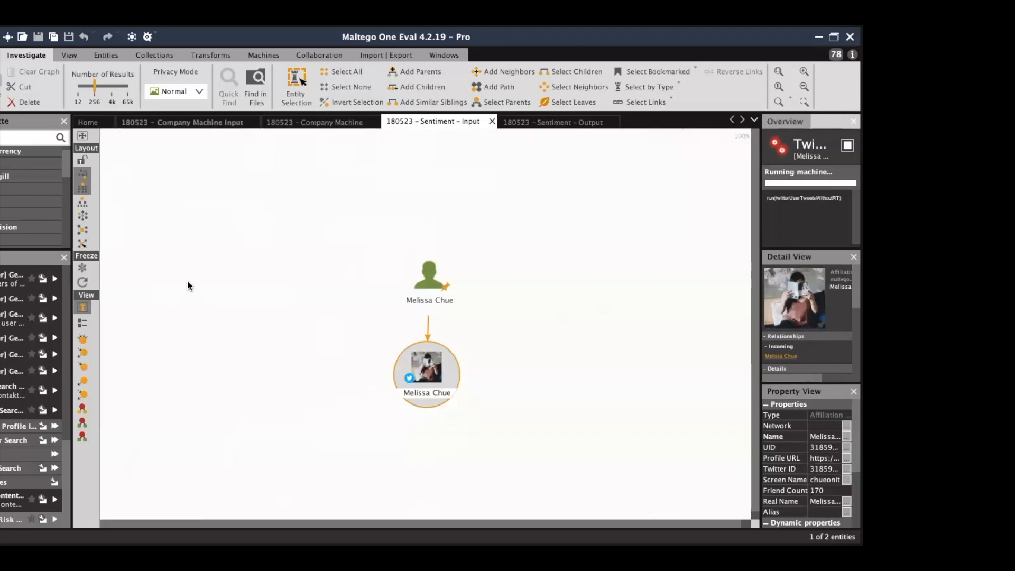
left_click(82, 284)
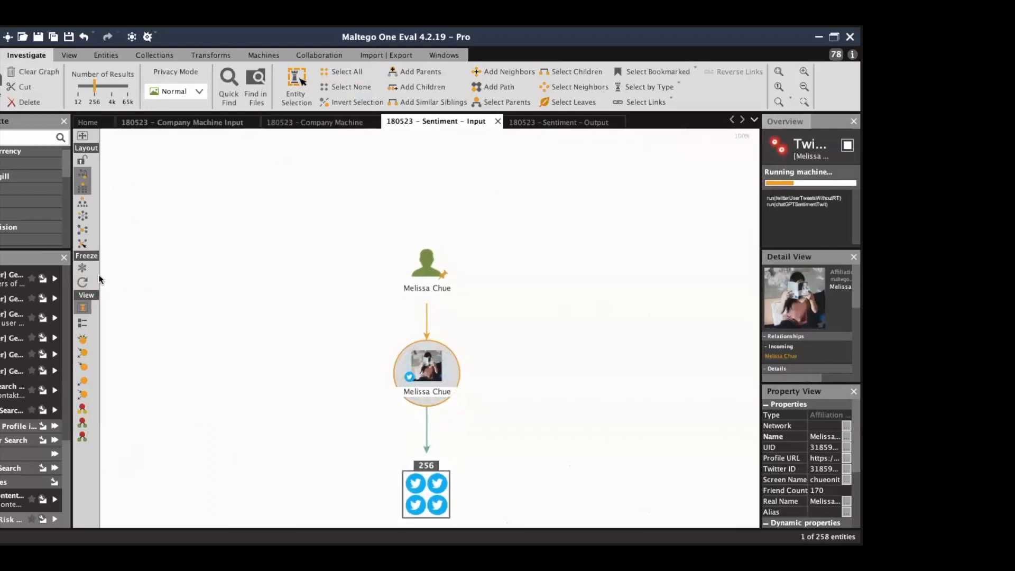
left_click(82, 283)
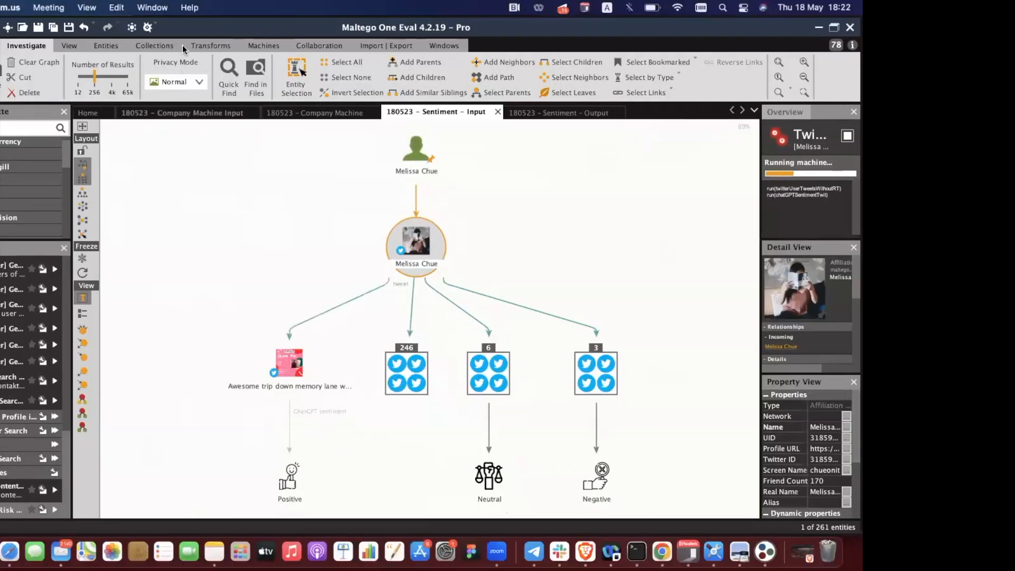
left_click(263, 46)
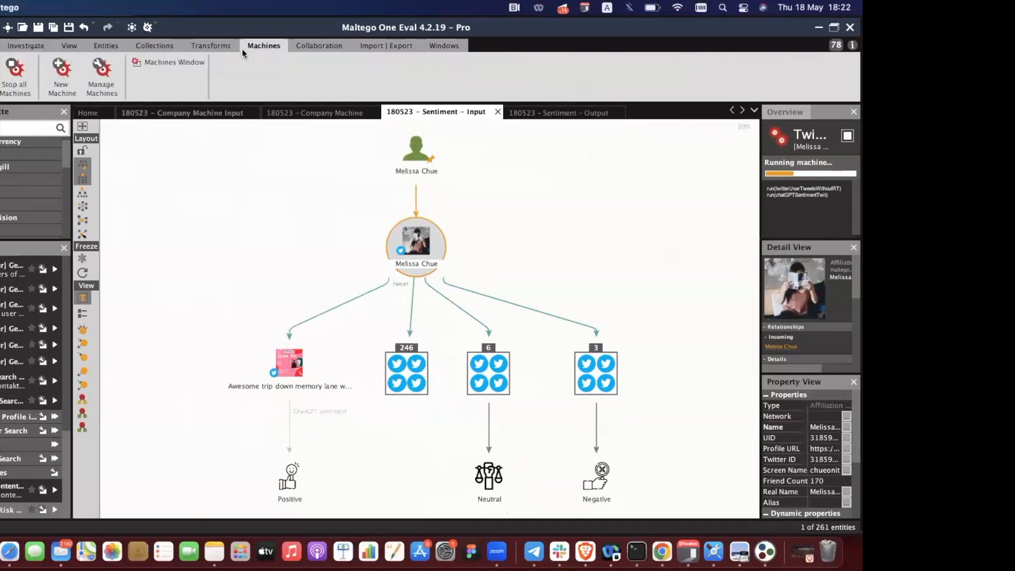
Open the Twitter Risk Assessment script from Manage Machines, review it, and cancel without saving.
left_click(94, 91)
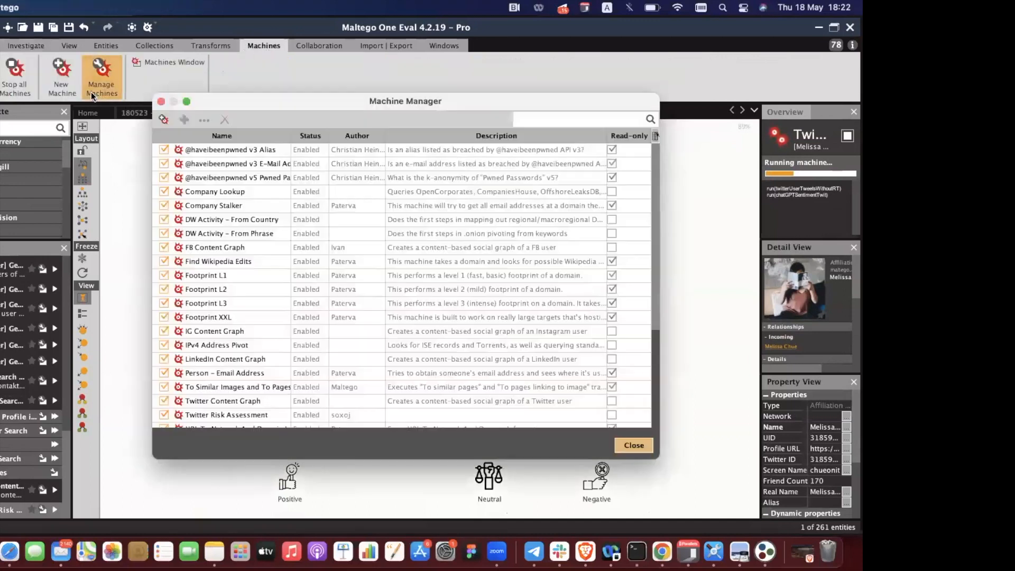
scroll(249, 292, "down", 5)
left_click(249, 300)
double_click(249, 303)
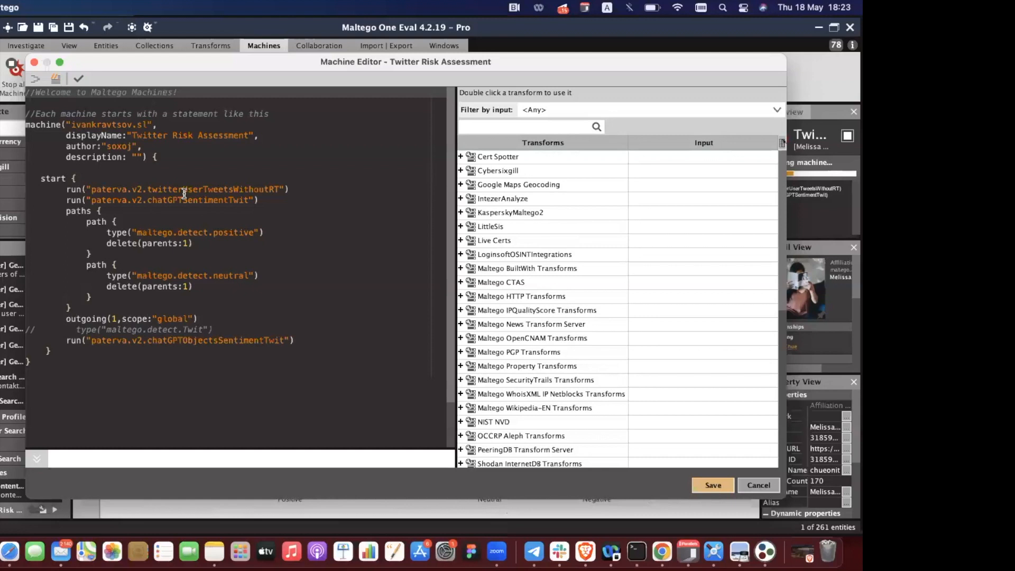
left_click(759, 485)
Refresh the layout, stop the sentiment machine, and switch to the '180523 - Sentiment - Output' graph.
left_click(634, 445)
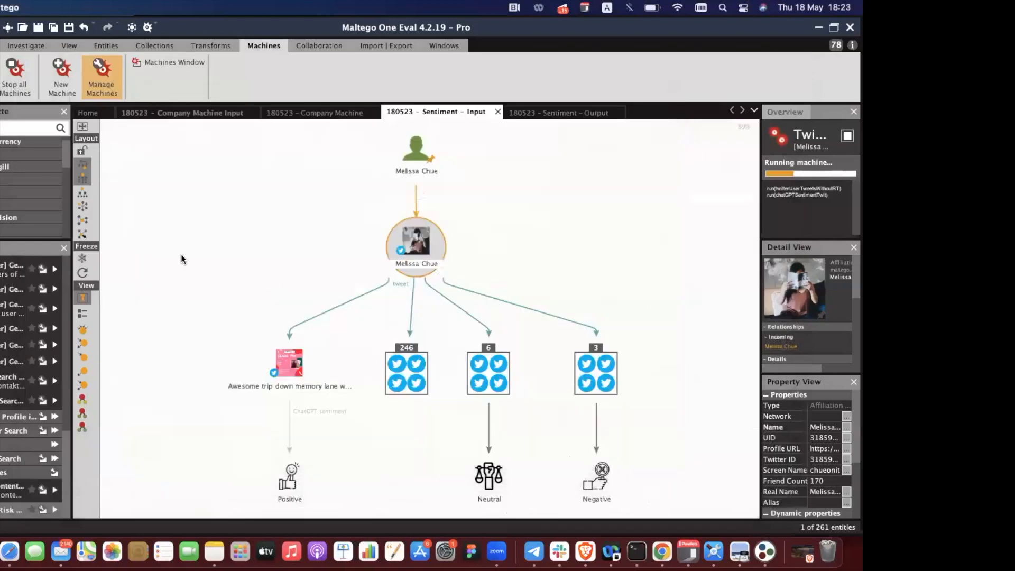
left_click(82, 272)
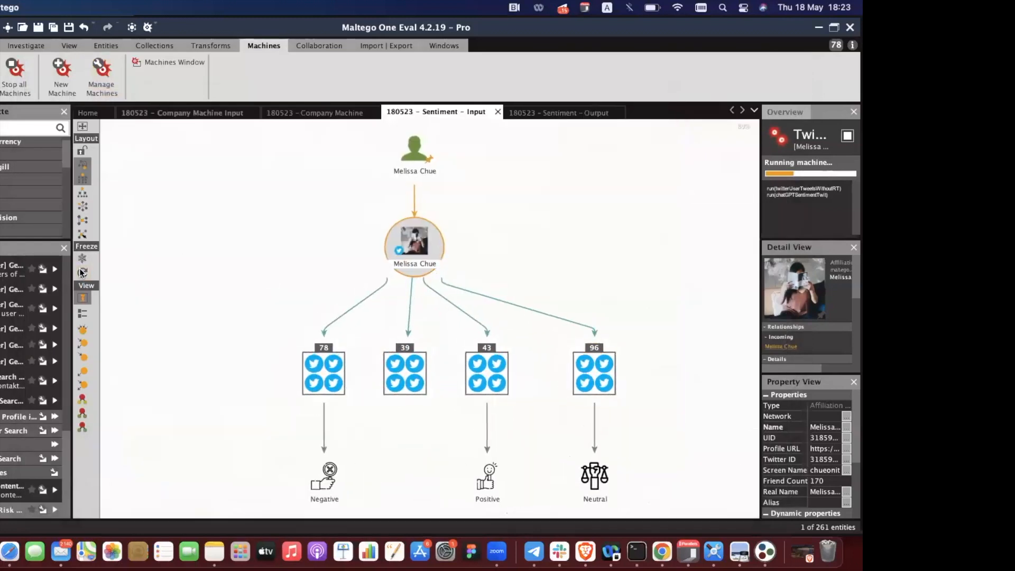
left_click(81, 271)
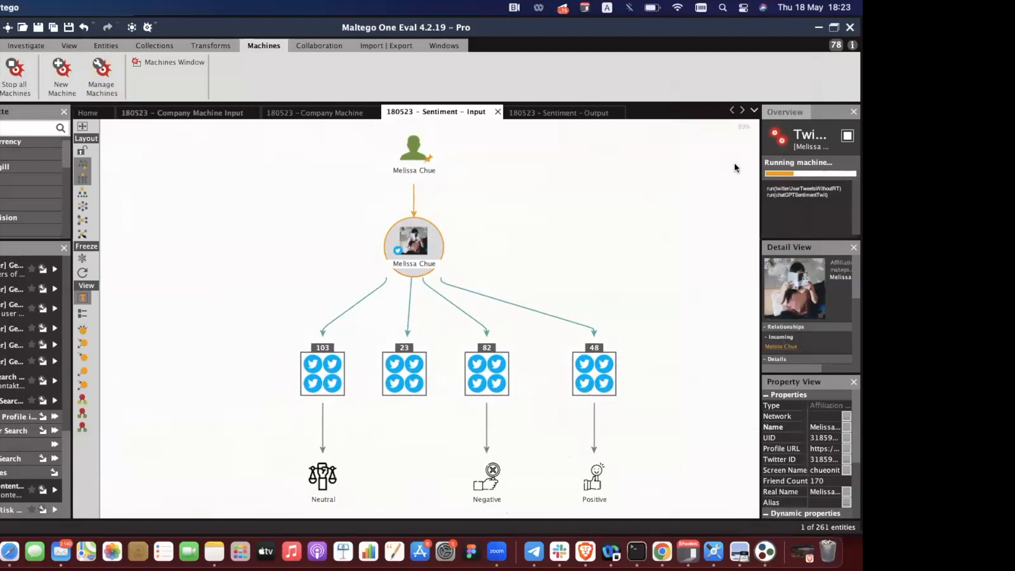
left_click(847, 135)
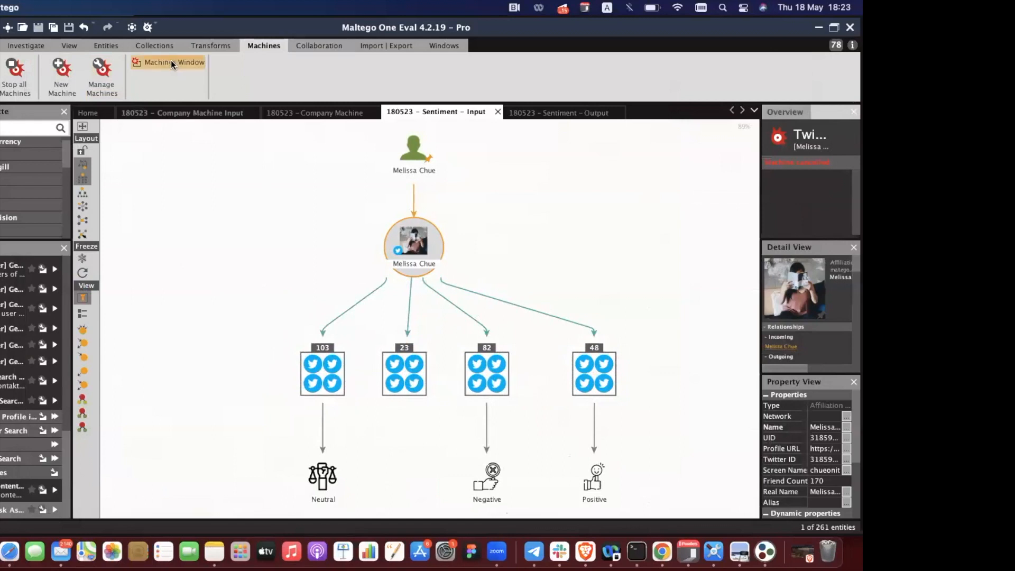
left_click(28, 44)
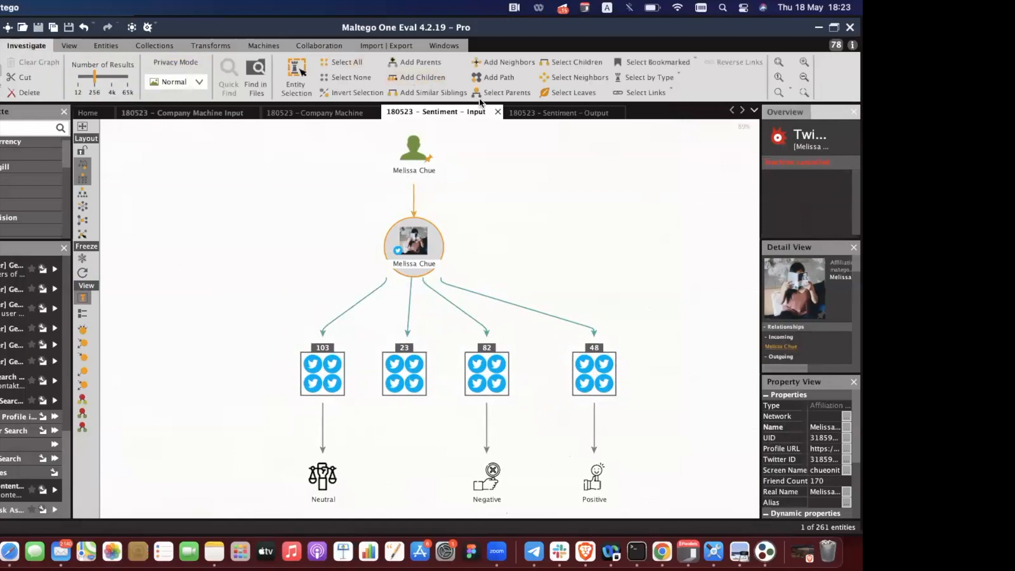
left_click(567, 114)
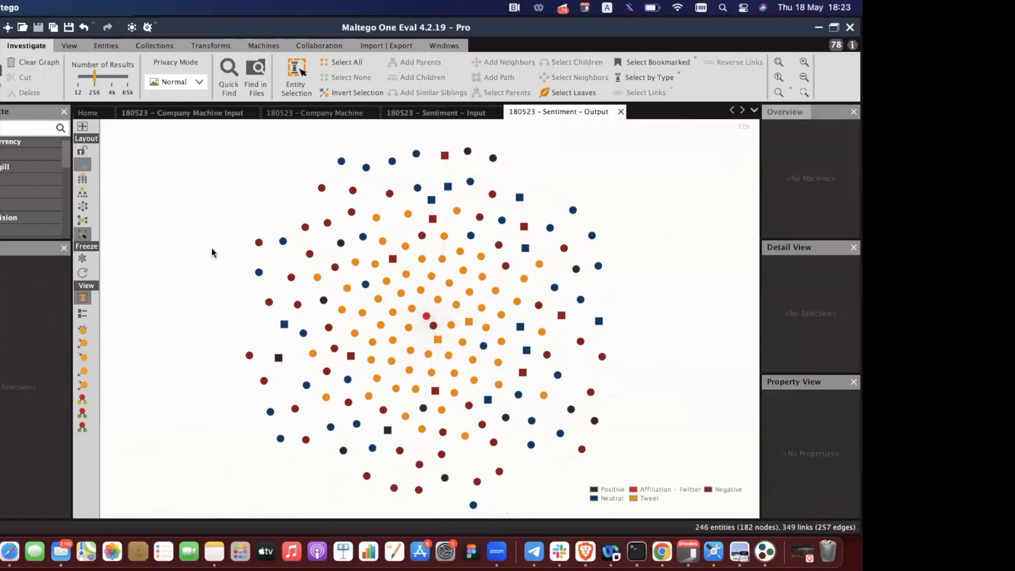
Try Ball Size by Rank and other viewlets, settling on Negative Detection to enlarge Negative entities.
left_click(71, 45)
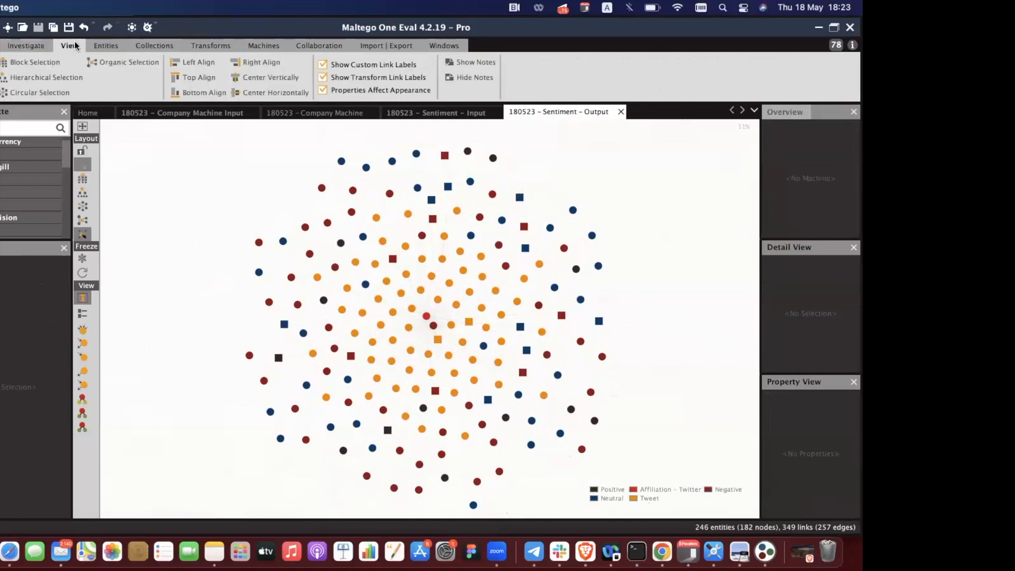
left_click(83, 330)
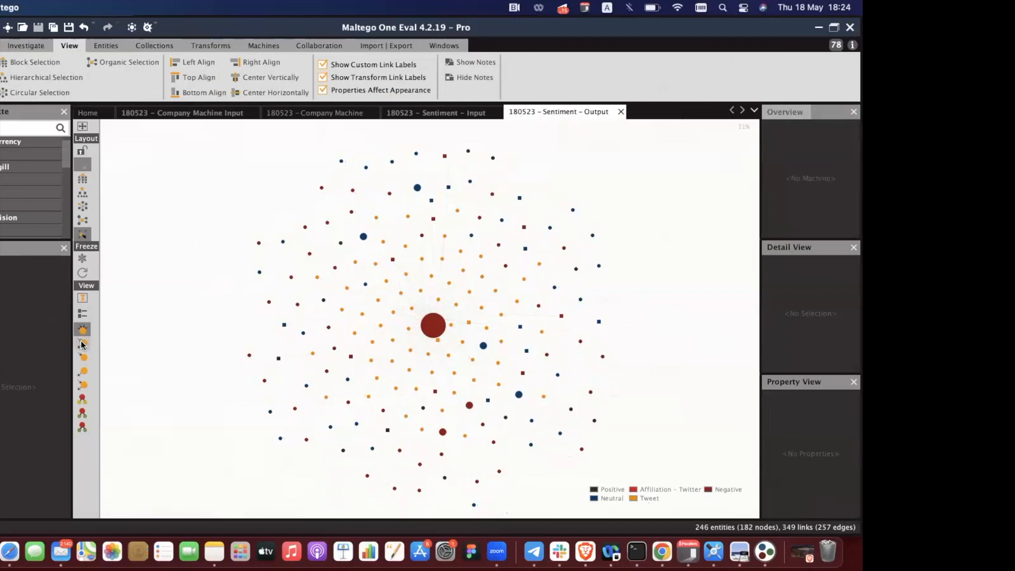
left_click(82, 344)
left_click(83, 357)
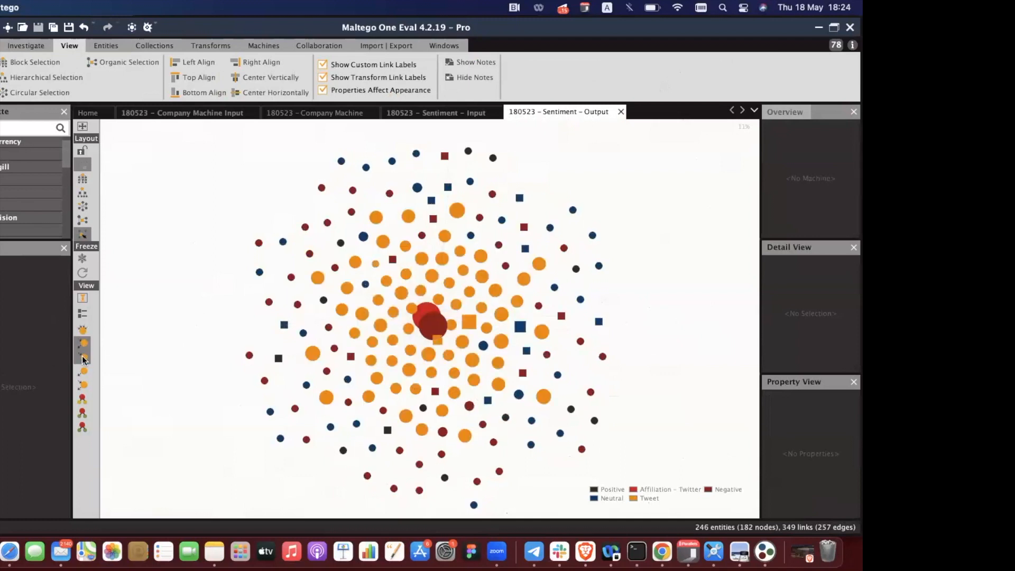
left_click(83, 371)
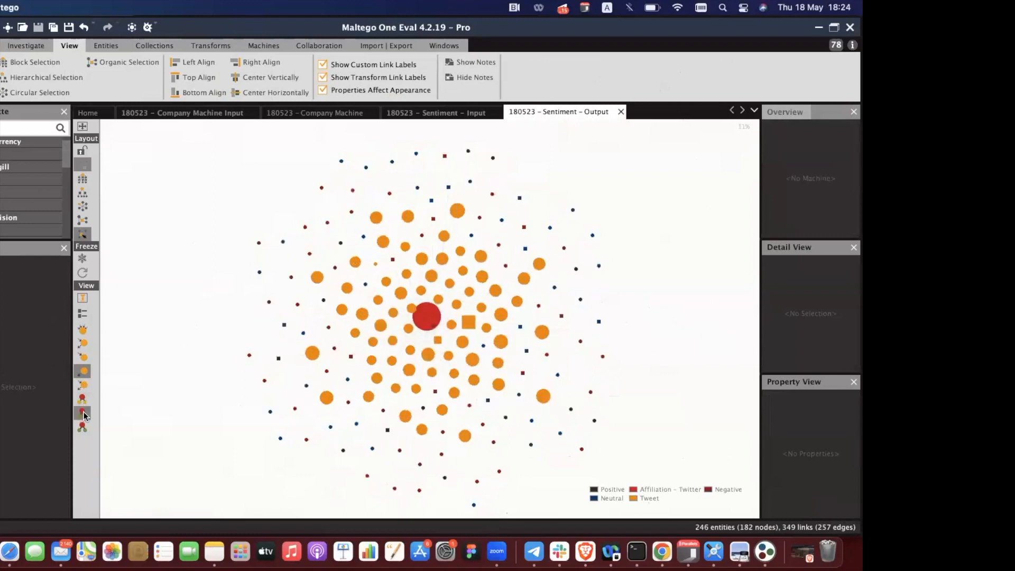
left_click(83, 413)
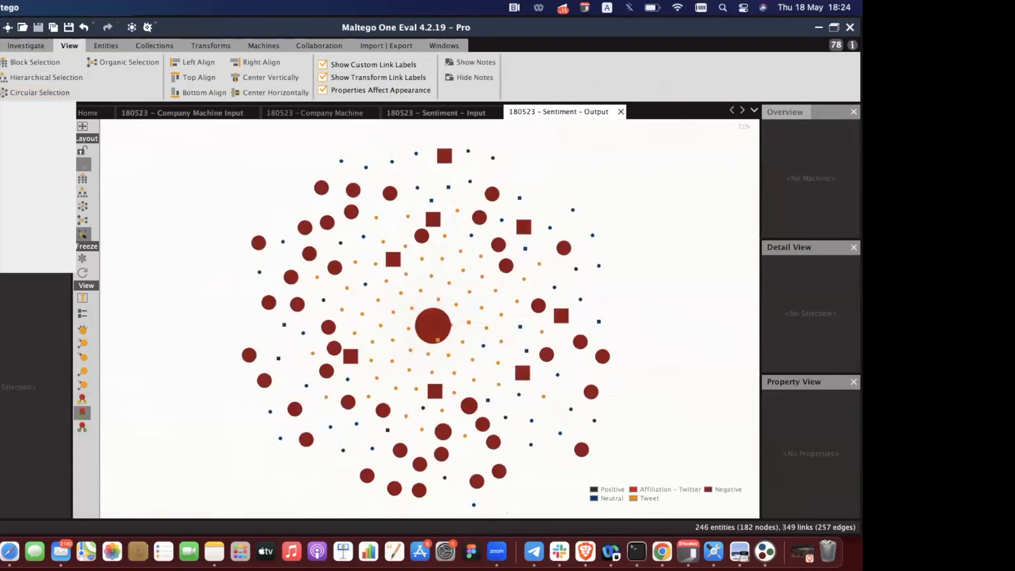
left_click(36, 264)
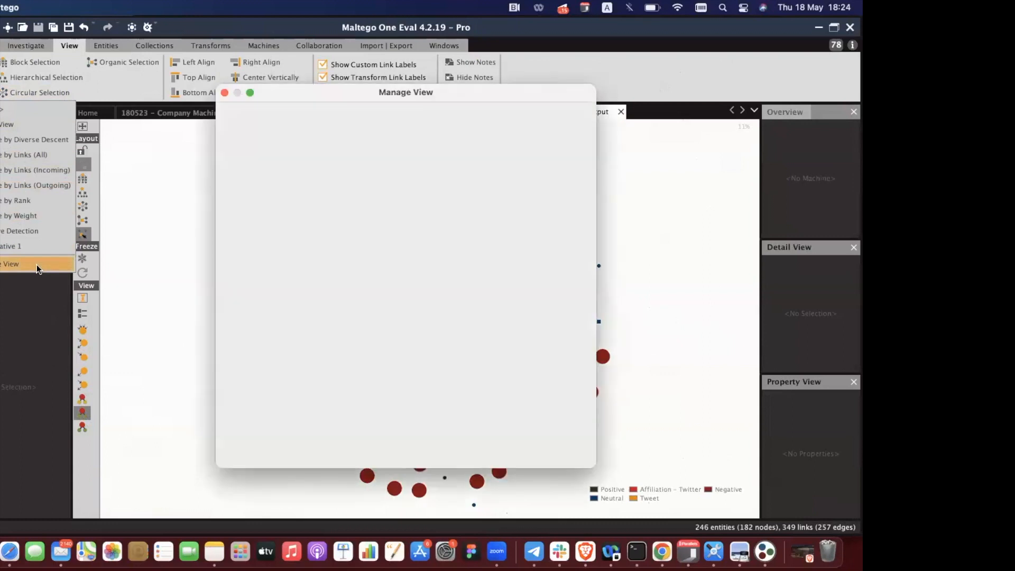
Review the Negative Detection viewlet's Ball Size JavaScript and cancel.
scroll(358, 236, "down", 2)
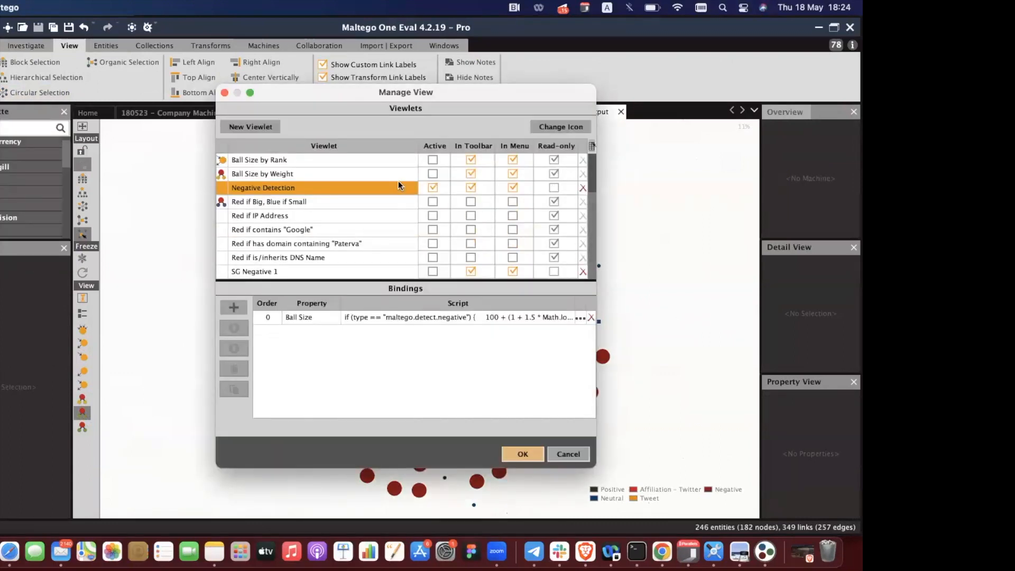
left_click(579, 318)
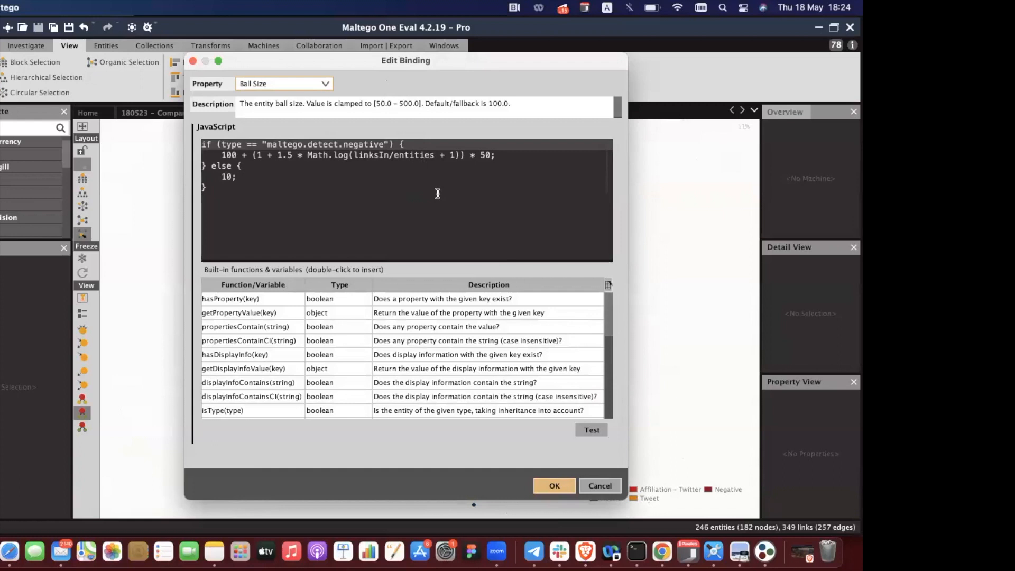
left_click(602, 486)
Review the SG Negative 1 viewlet's Ball Size script, then cancel Manage View.
left_click(364, 272)
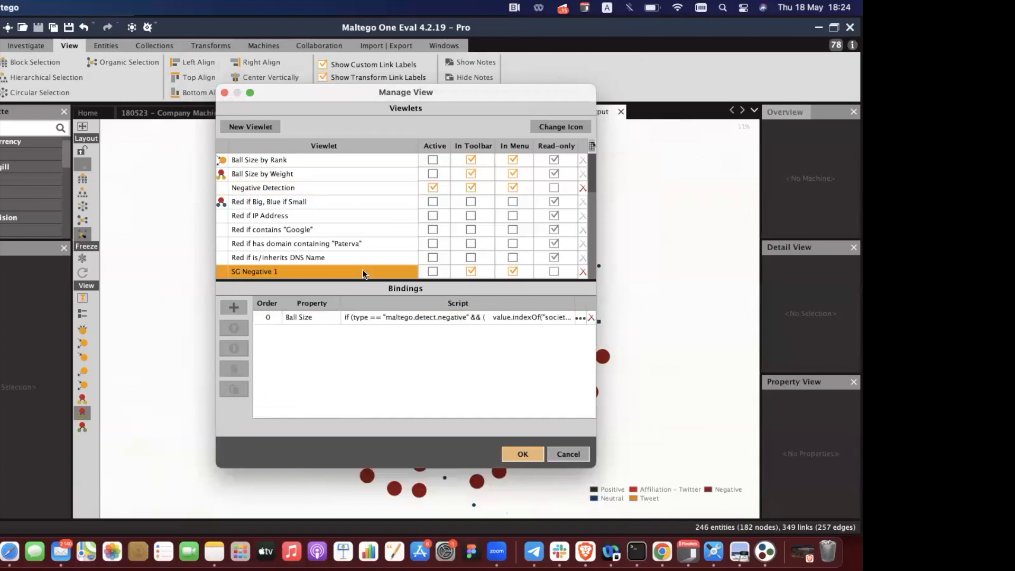
left_click(580, 317)
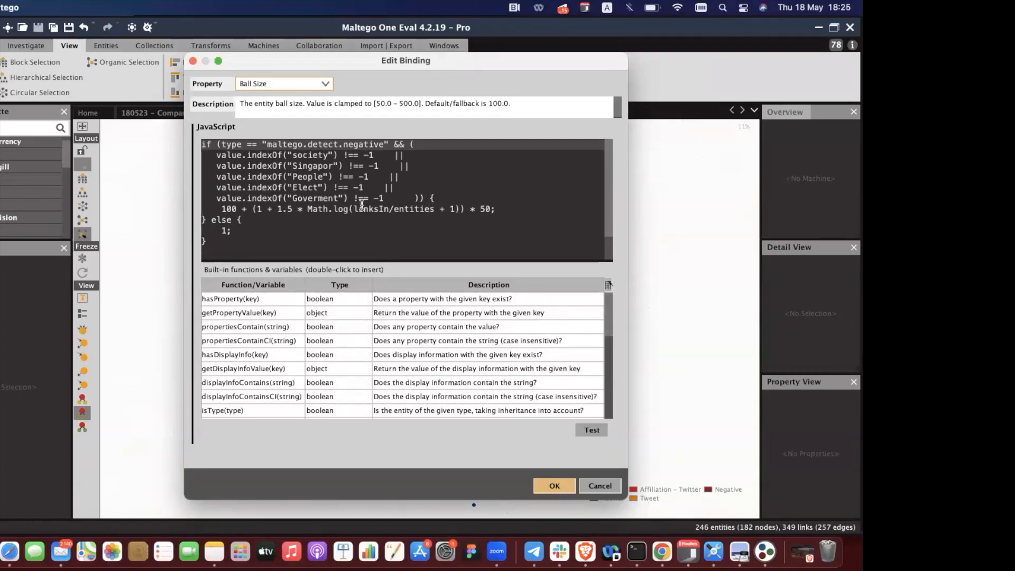
left_click(605, 481)
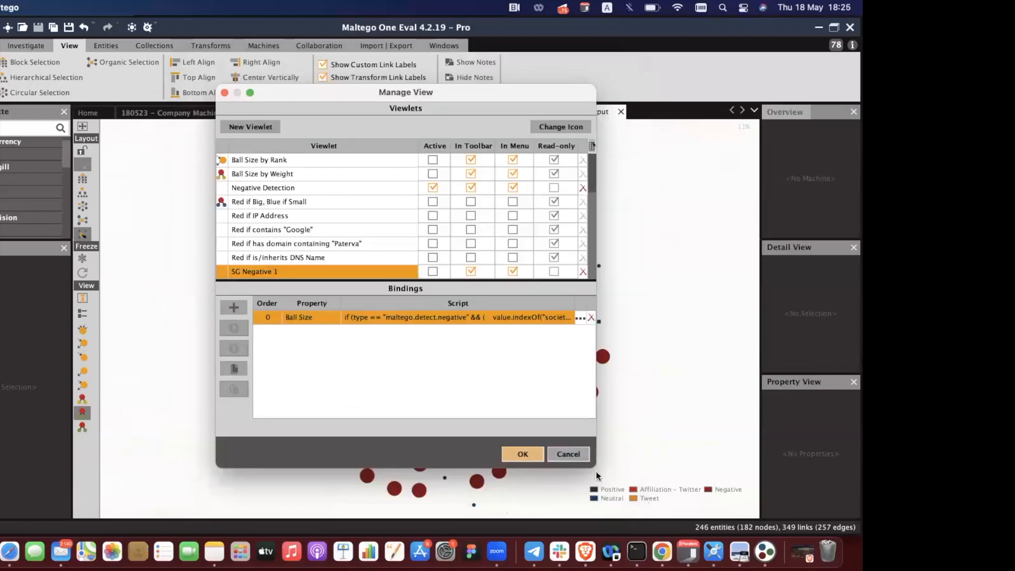
left_click(583, 456)
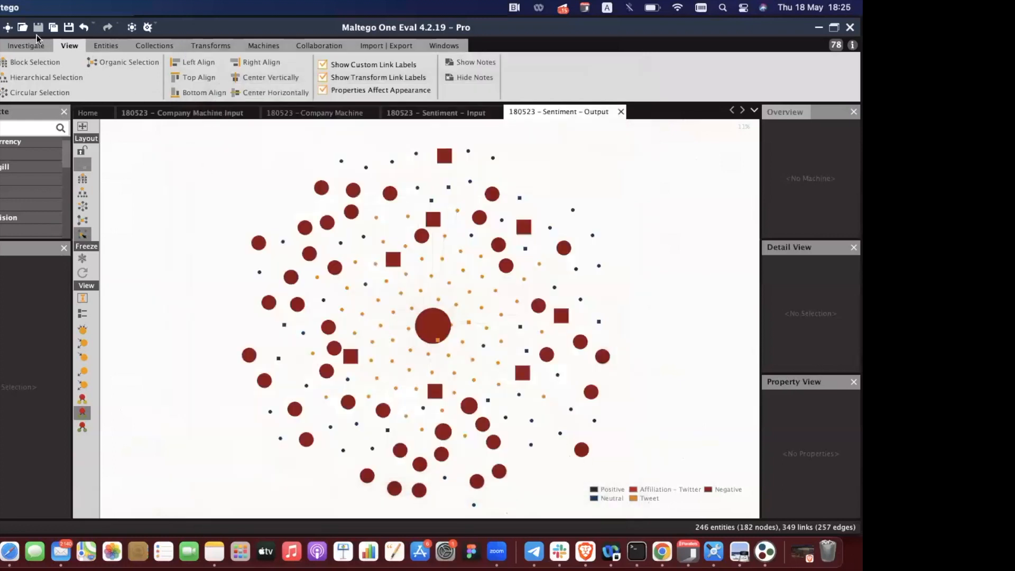
Zoom in, pan with the Overview, and use small icons to bring SMRT_Singapore — Negative into view.
left_click(154, 46)
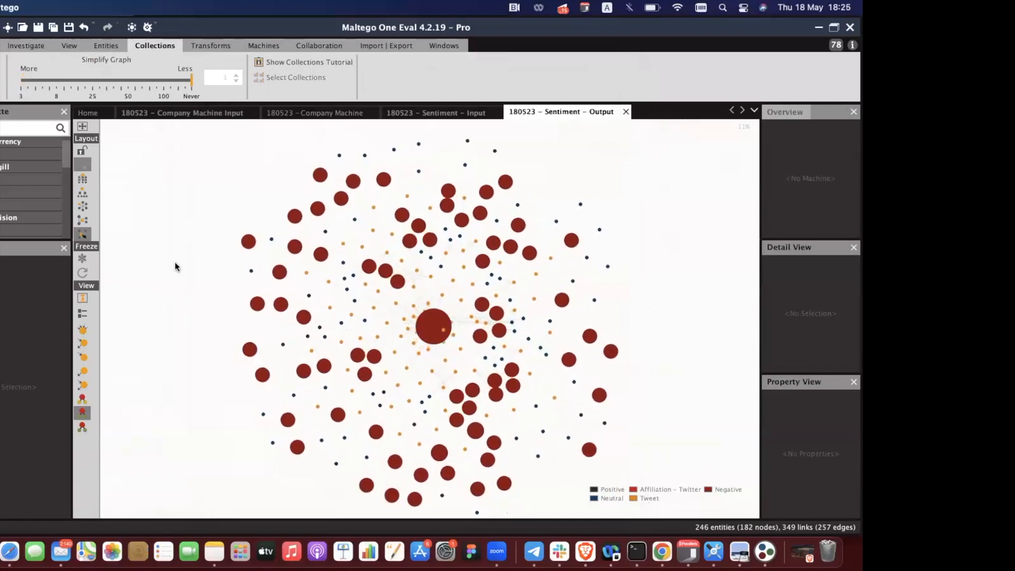
left_click(33, 47)
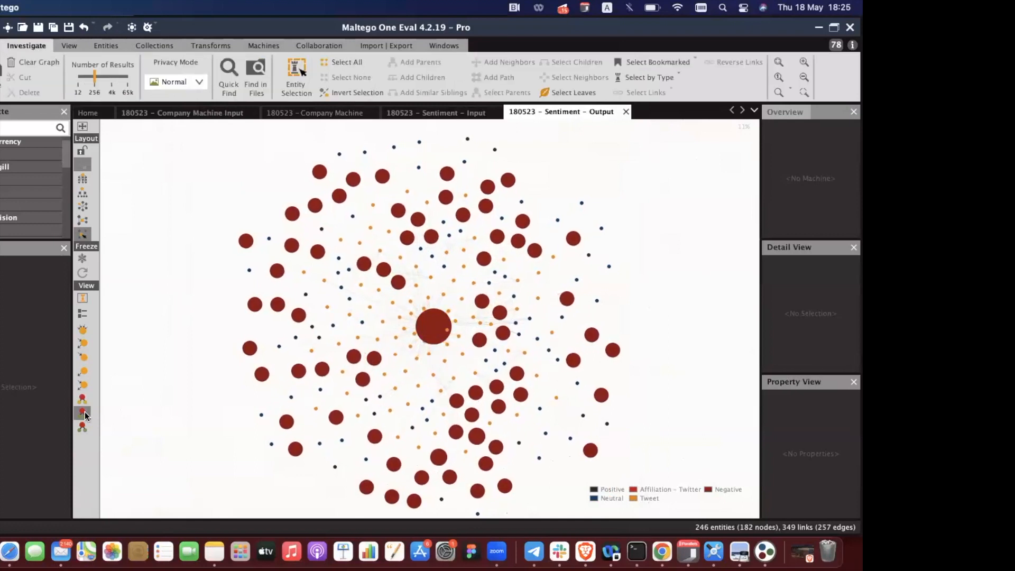
left_click(804, 61)
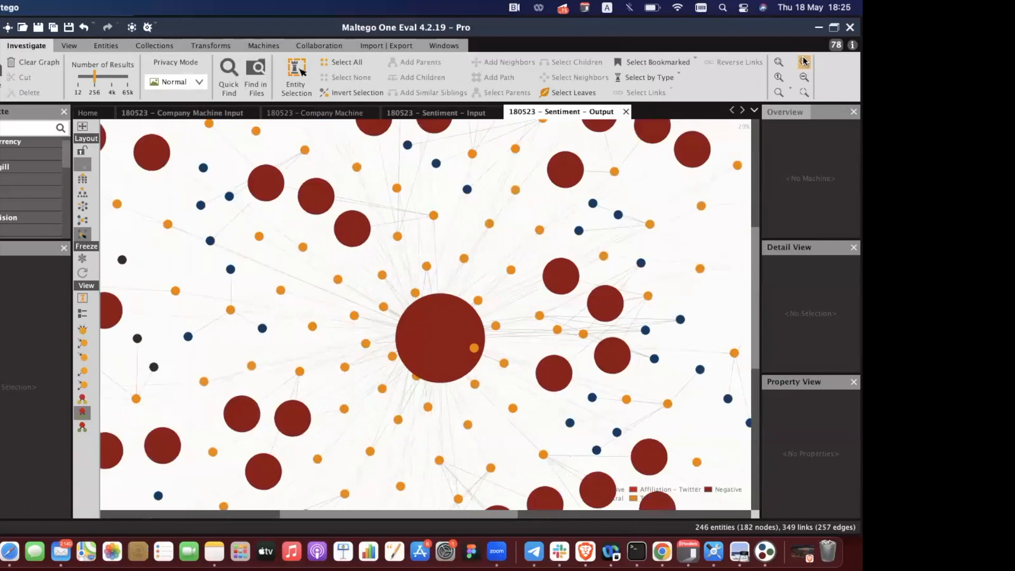
left_click(781, 113)
left_click_drag(810, 176, 810, 181)
left_click(81, 427)
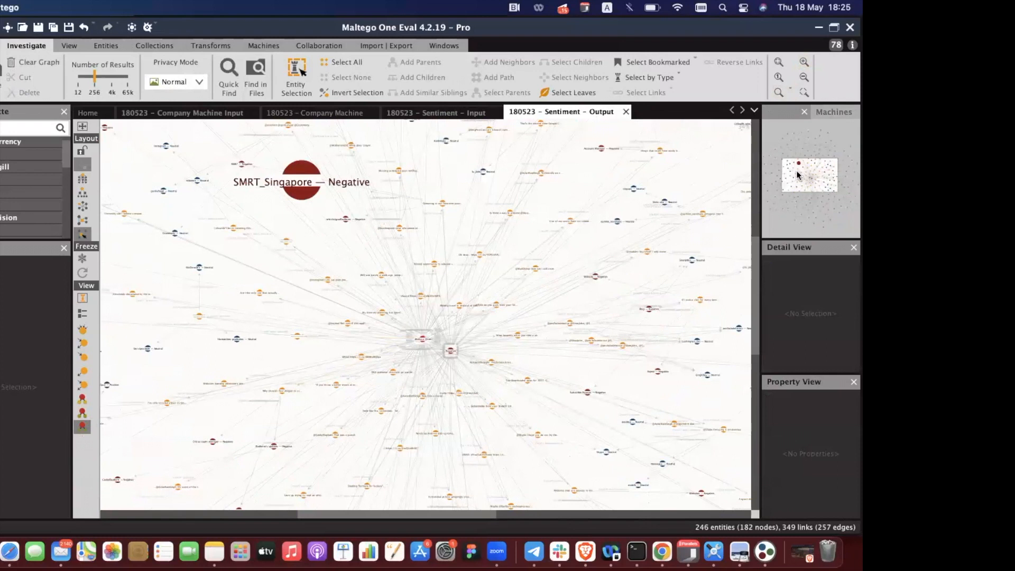
mouse_move(798, 176)
left_mouse_down()
mouse_move(794, 163)
mouse_move(799, 173)
left_mouse_up()
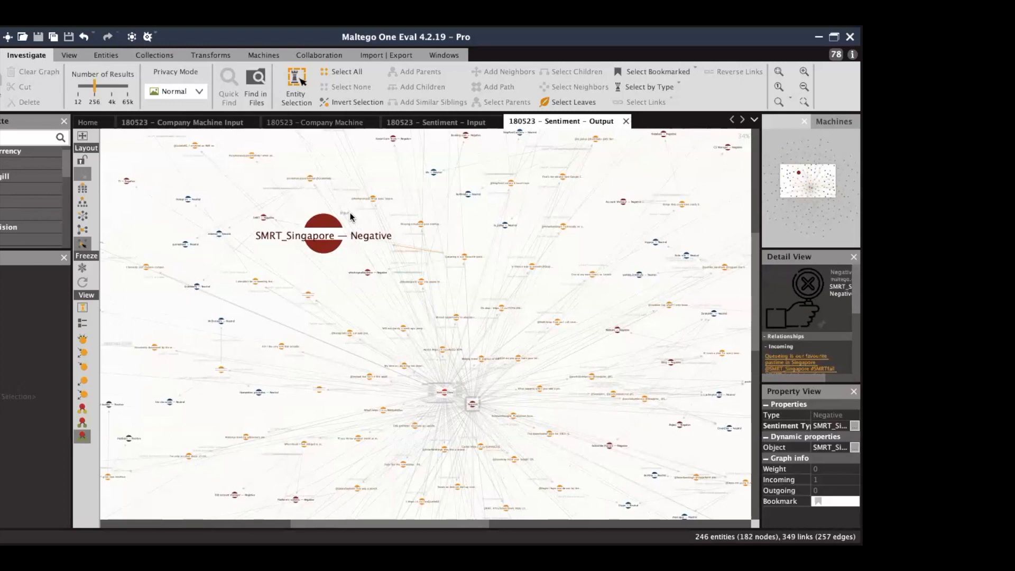
Clear the selection and open New Graph (1) with Ctrl+T.
left_click(319, 169)
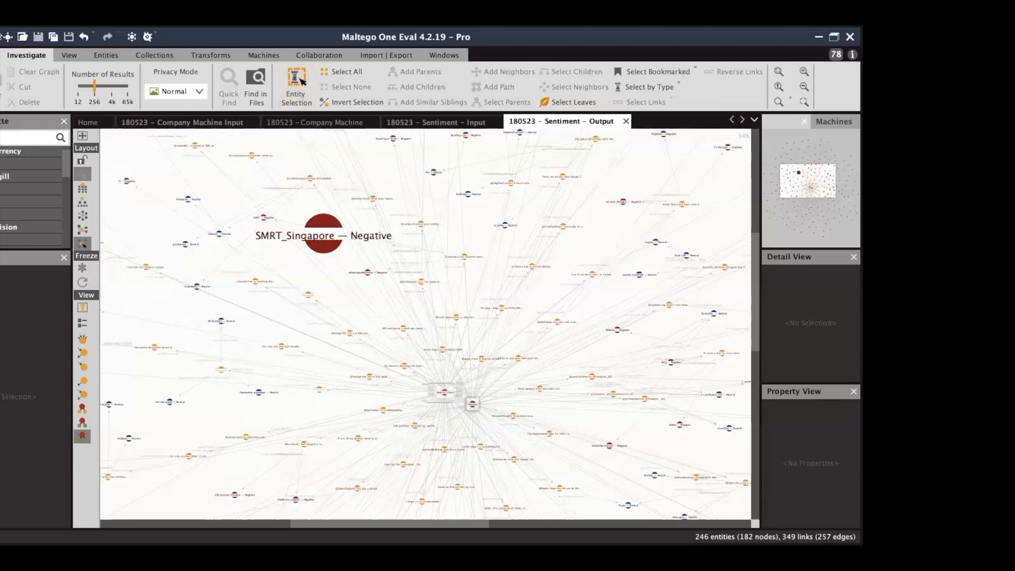
key("ctrl+t")
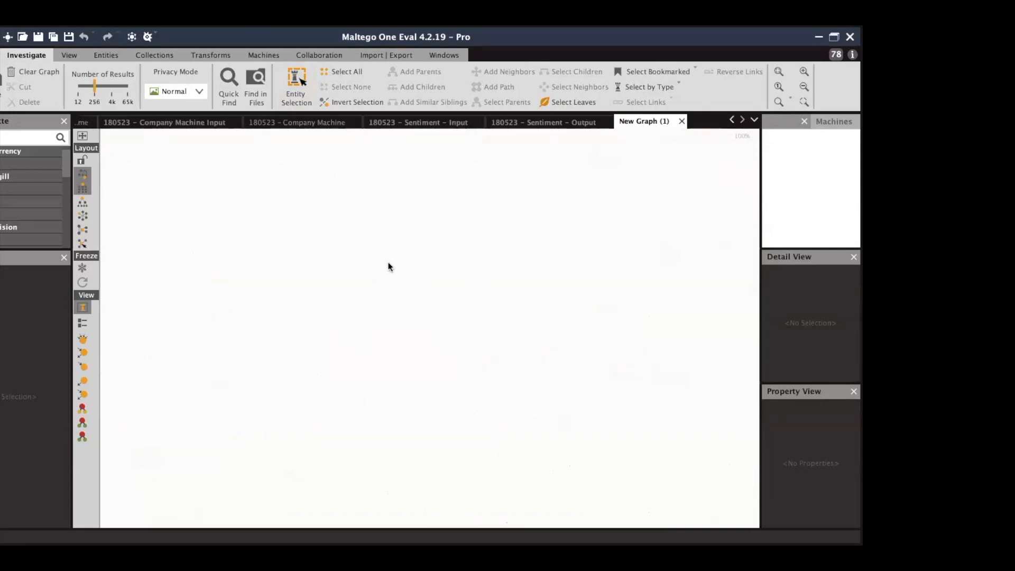
Place an Email Address entity from the palette and label it with the target's gmail address.
left_click(0, 138)
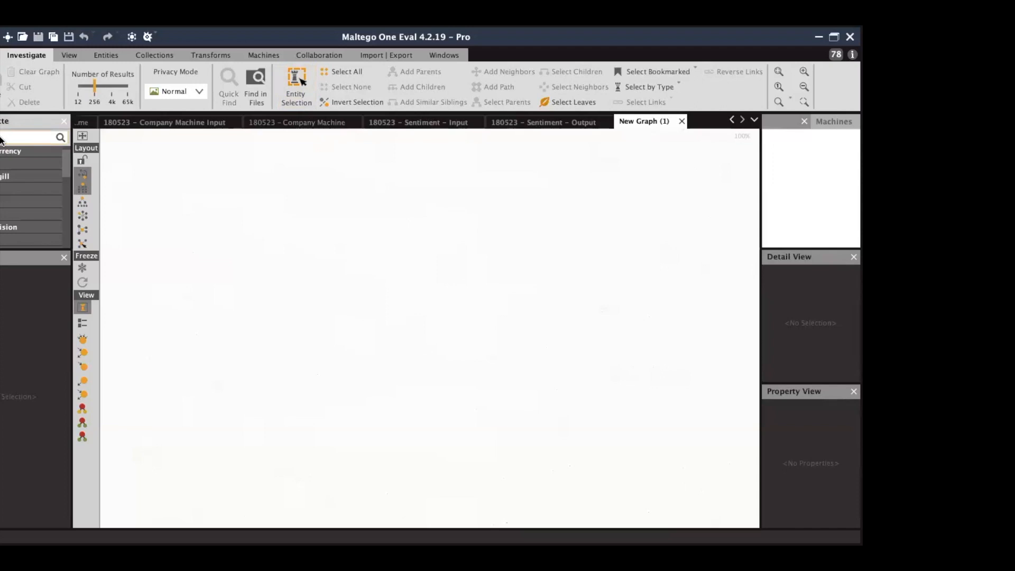
type("email")
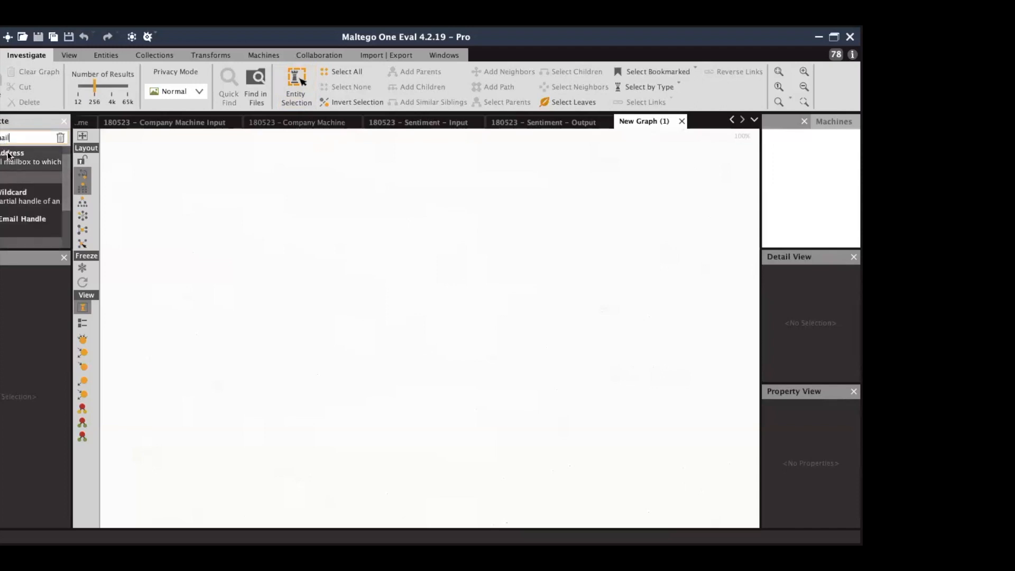
left_click(7, 153)
left_click_drag(364, 275, 398, 277)
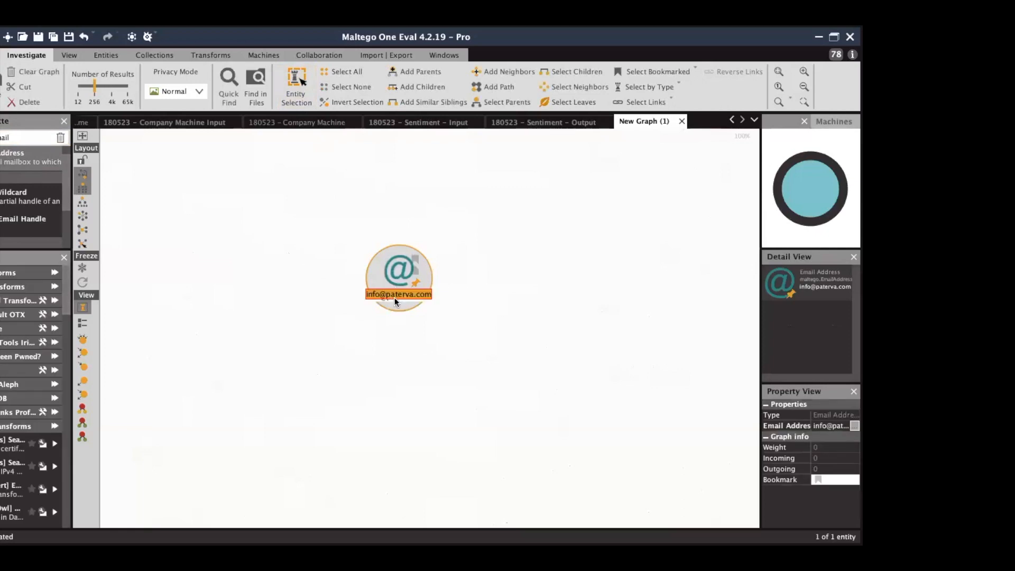
key("Return")
Widen the side panel to browse the Transforms list, then narrow it again.
left_click_drag(75, 485, 156, 484)
scroll(82, 452, "down", 2)
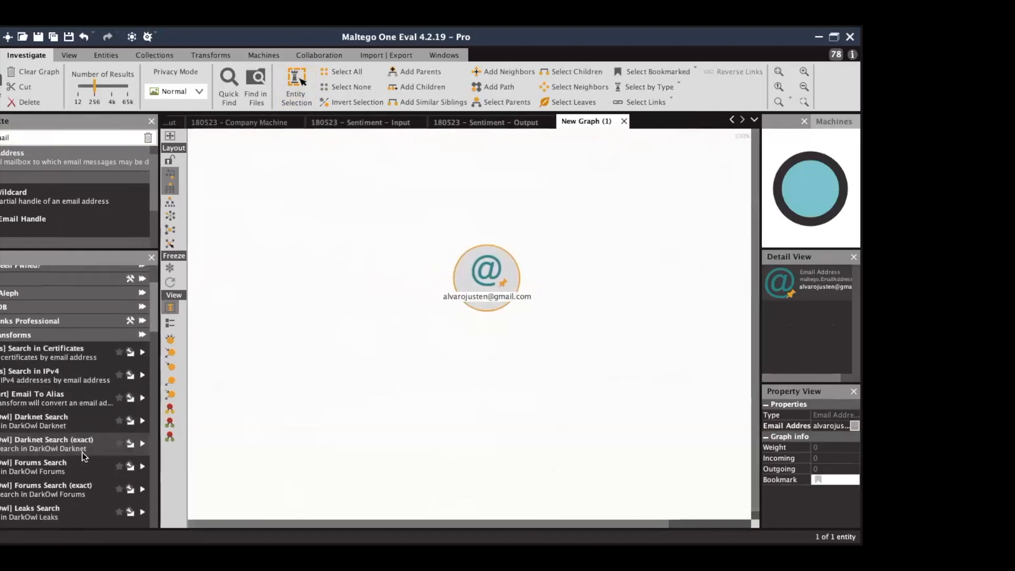
scroll(82, 452, "down", 3)
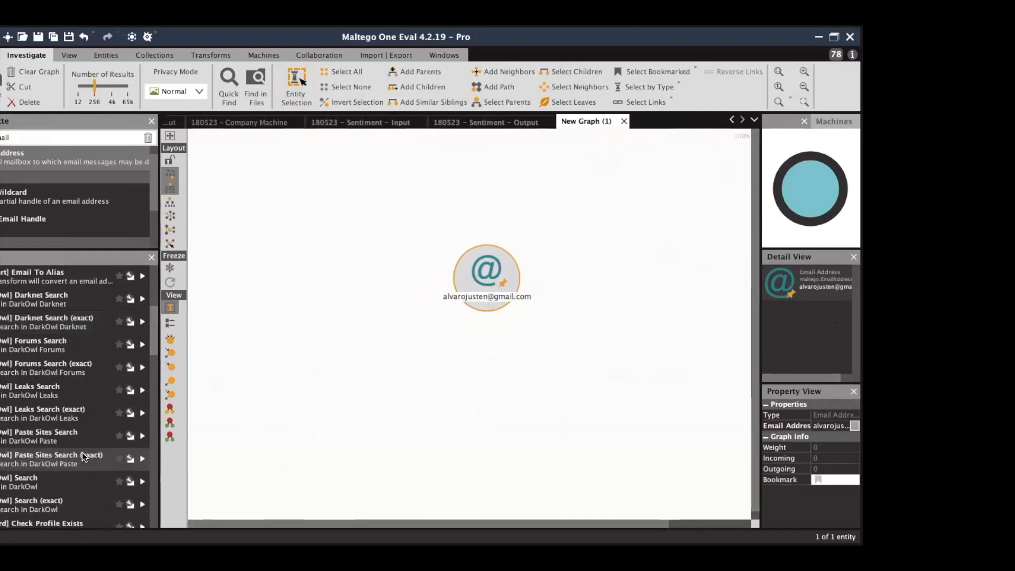
scroll(82, 452, "down", 4)
scroll(81, 452, "down", 4)
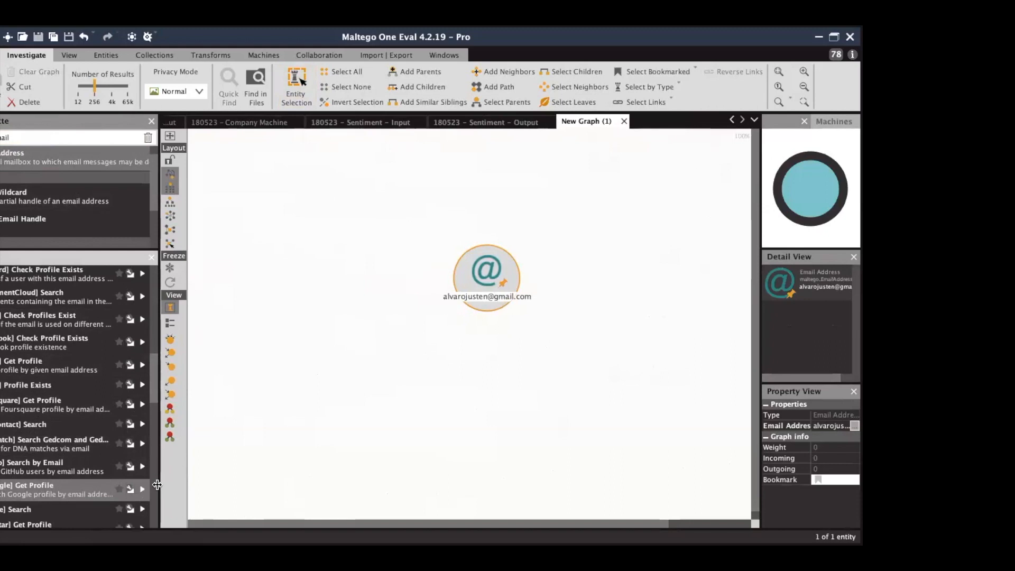
left_click_drag(157, 484, 73, 482)
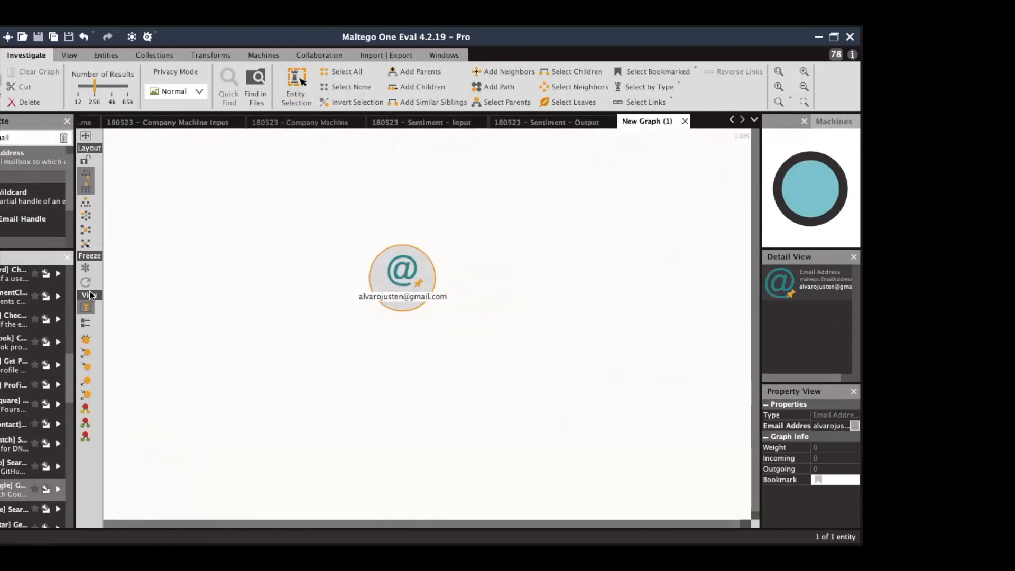
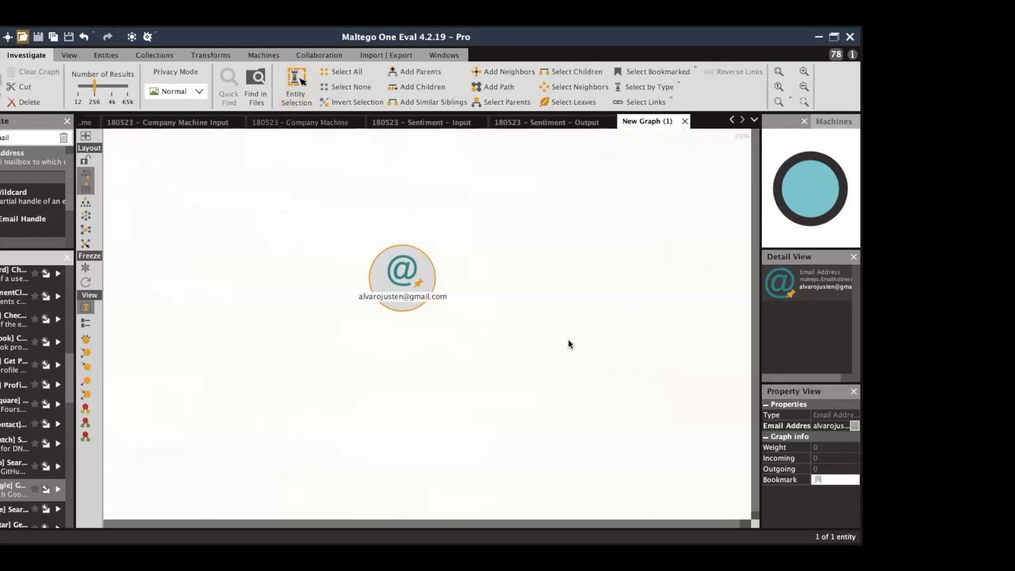
Open the saved '180523 - EMail Machine Input' graph containing two email address entities.
double_click(391, 251)
Inspect the gmail entity's details, widen the left panel, and bring up the '180523 - EMail Machine' graph.
left_click(427, 397)
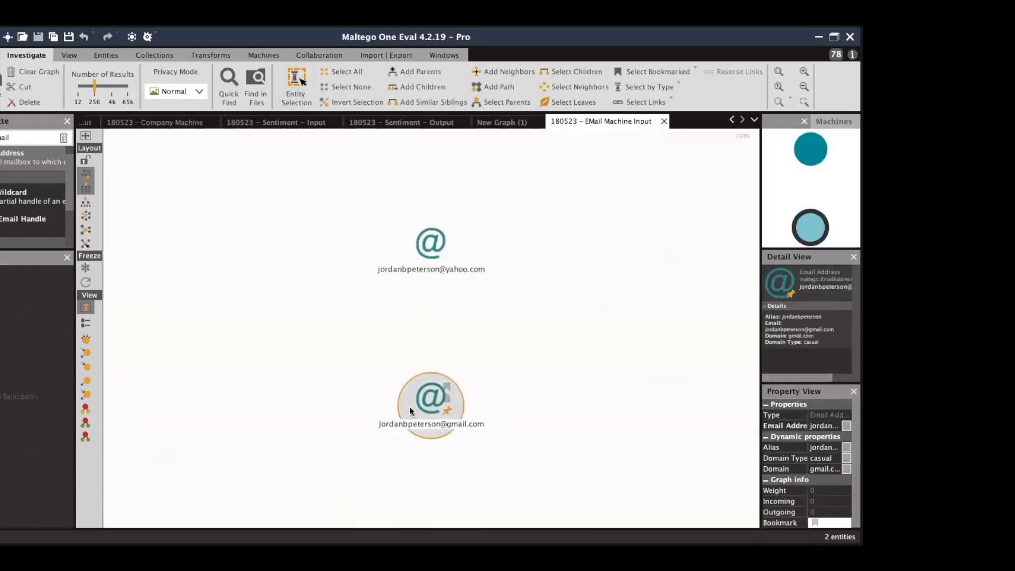
scroll(2, 456, "down", 5)
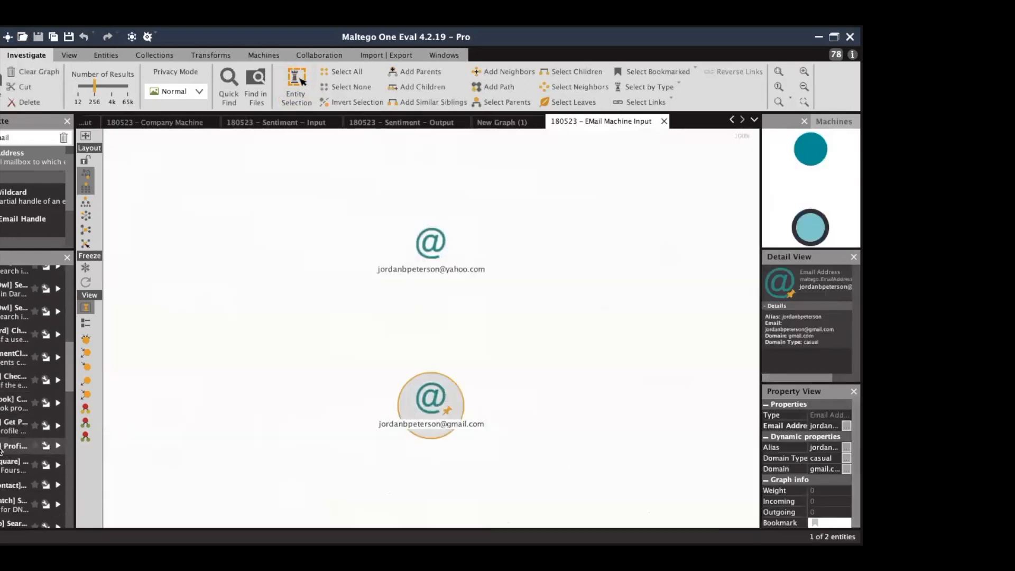
left_click_drag(75, 500, 142, 503)
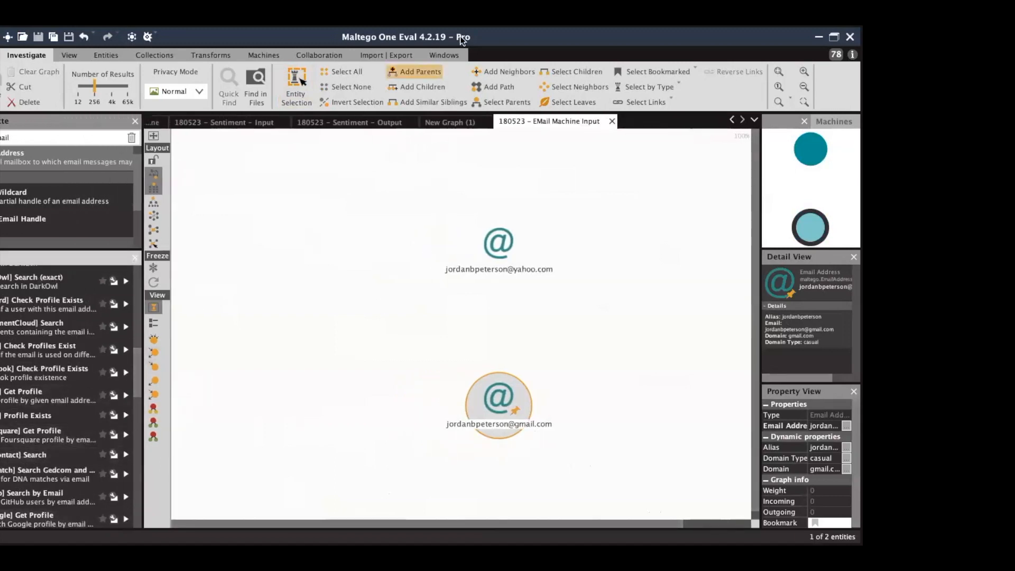
left_click(443, 55)
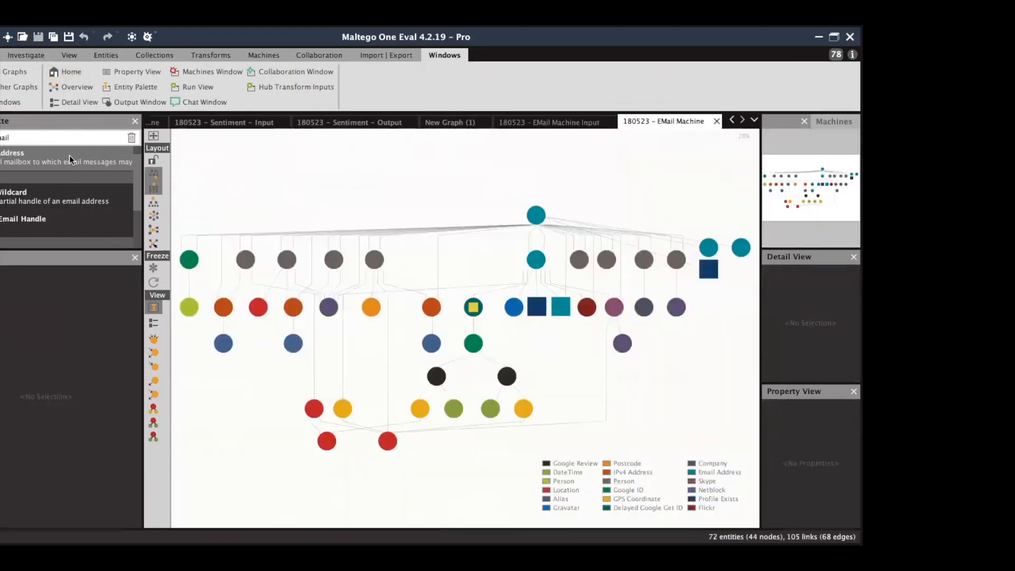
Zoom the graph to 100% and pan to the review and location nodes, narrowing the left panel.
left_click(29, 51)
left_click(804, 72)
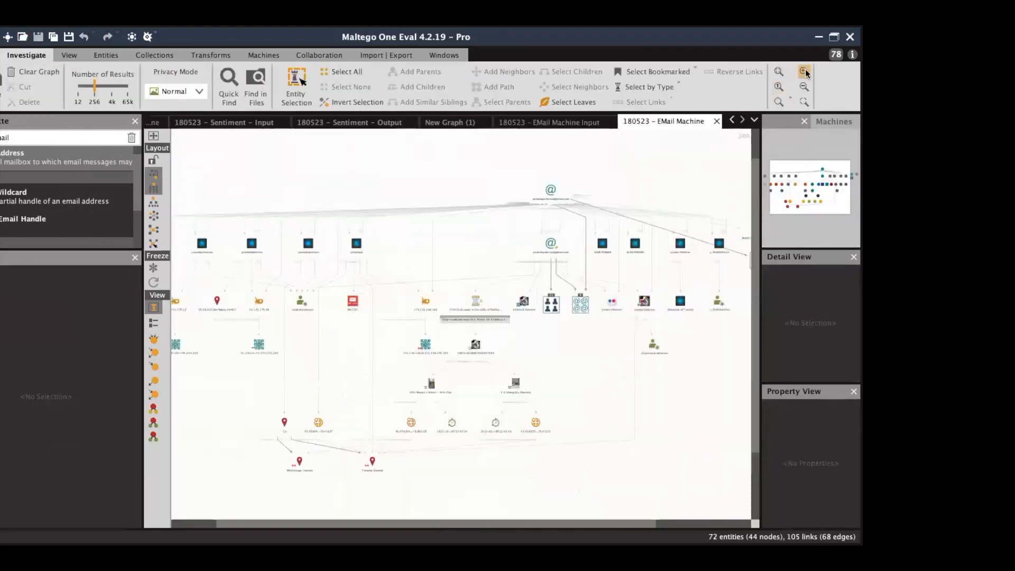
left_click_drag(807, 202, 796, 213)
left_click_drag(141, 459, 73, 446)
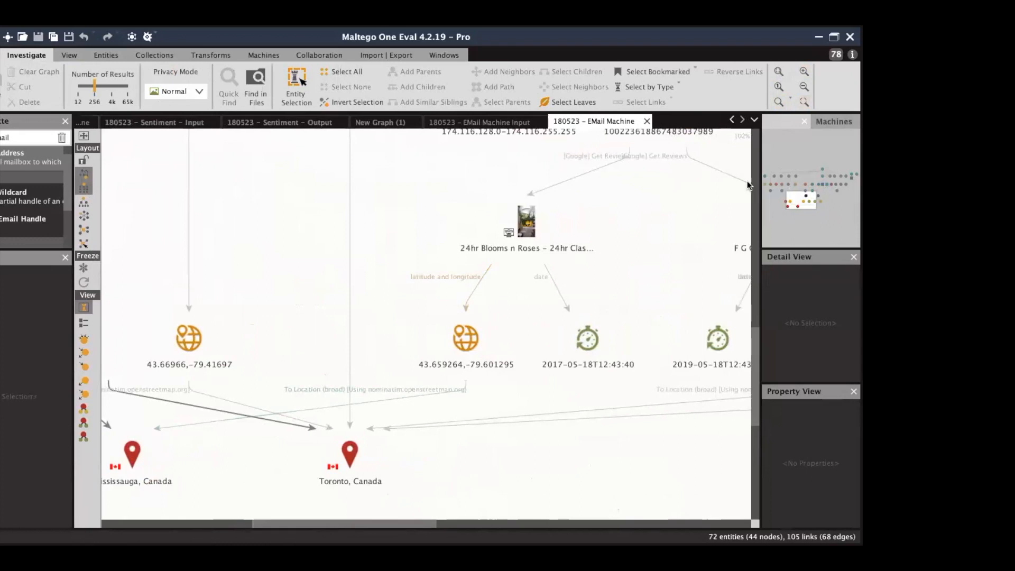
left_click(803, 88)
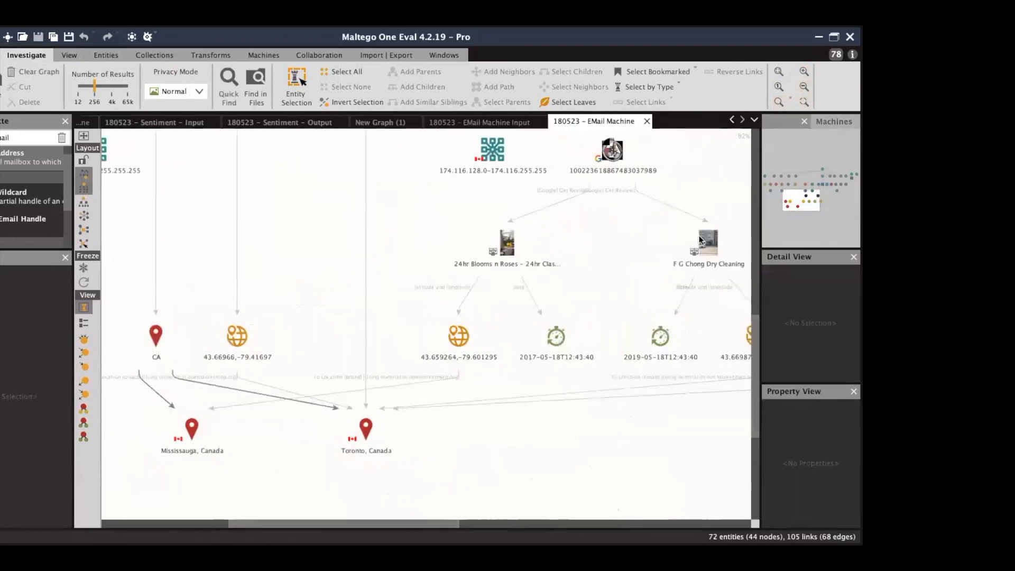
Inspect the Google ID, GPS 43.659264,-79.601295 and 24hr Blooms n Roses review nodes with widened detail panels.
left_click(608, 155)
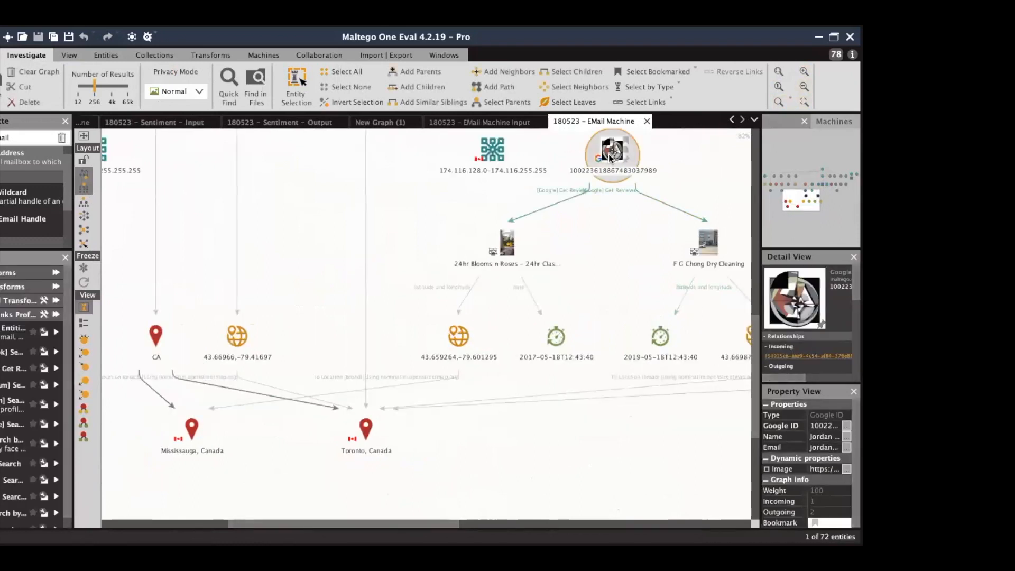
left_click_drag(759, 366, 665, 372)
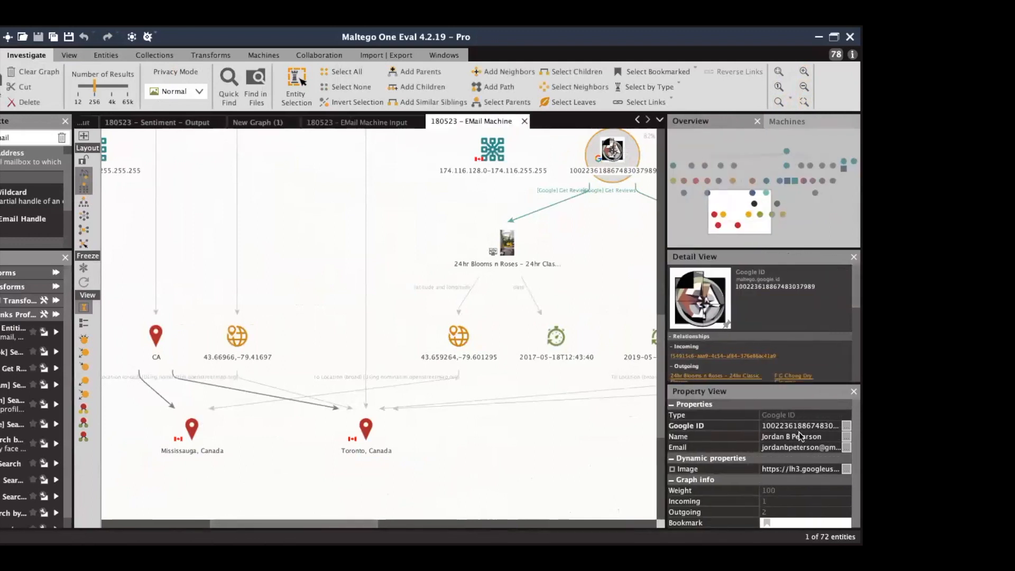
left_click(455, 334)
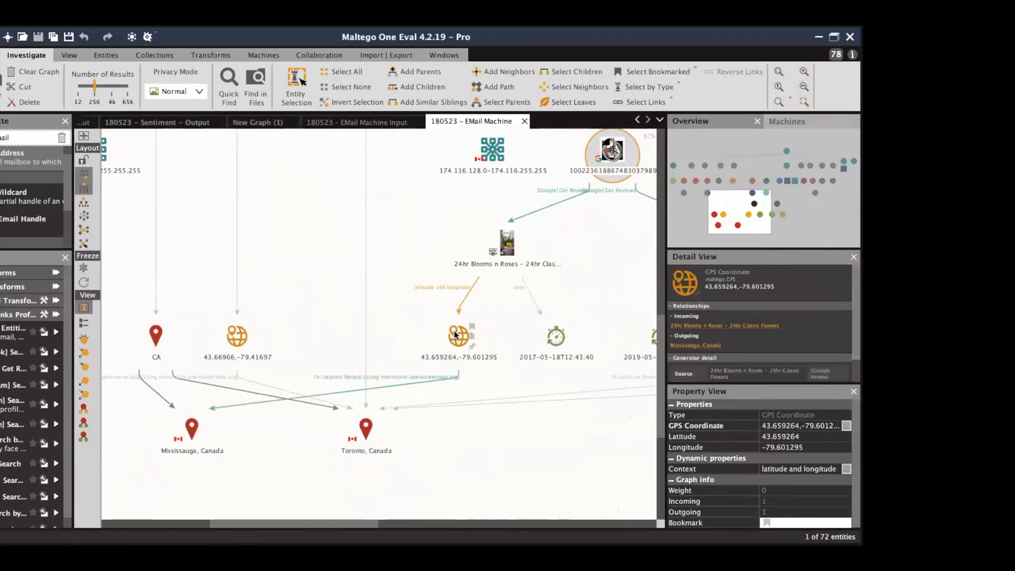
left_click(506, 243)
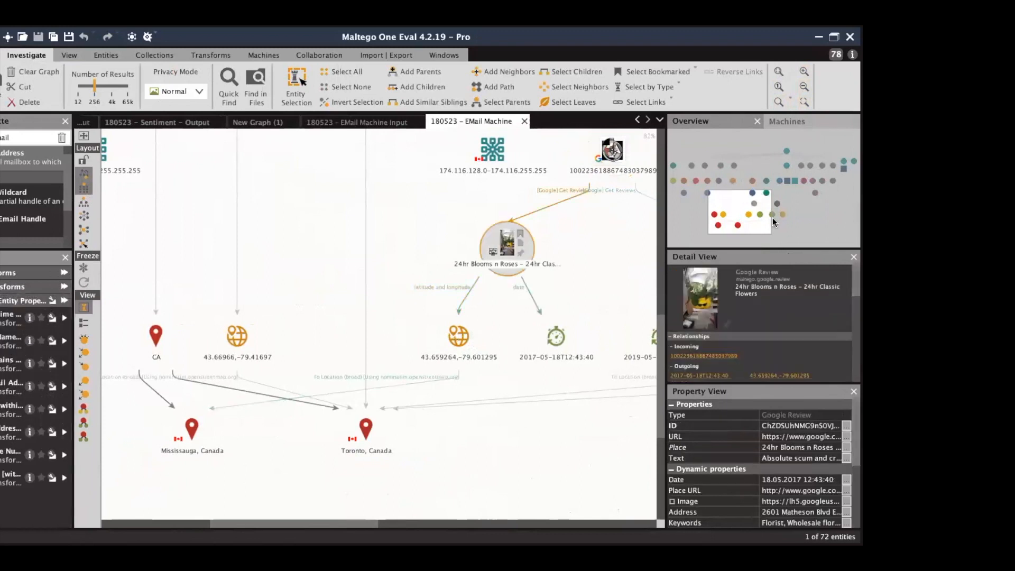
left_click_drag(754, 214, 781, 212)
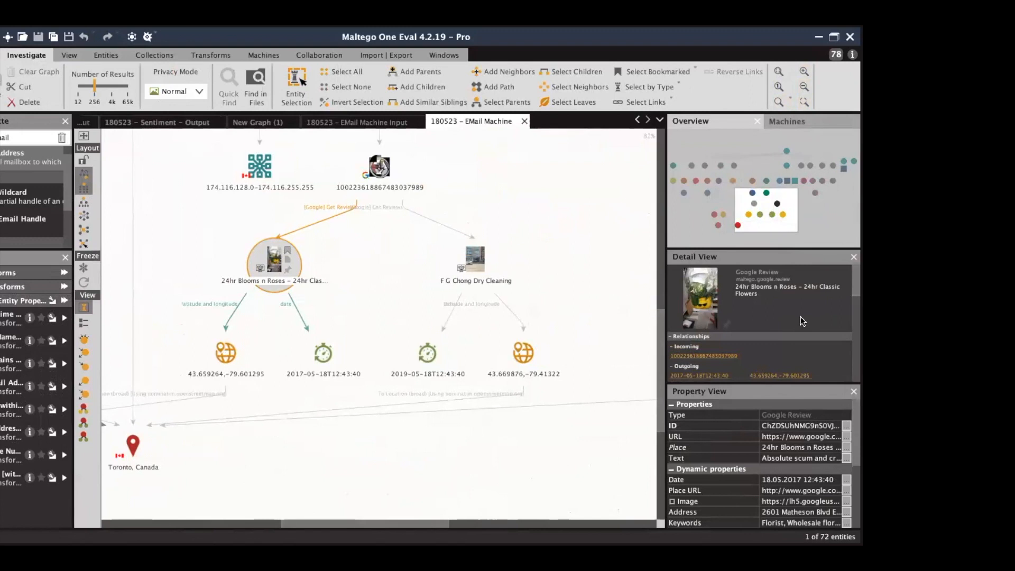
Read the full details of the 24hr Blooms n Roses and F G Chong Dry Cleaning reviews.
scroll(802, 321, "down", 4)
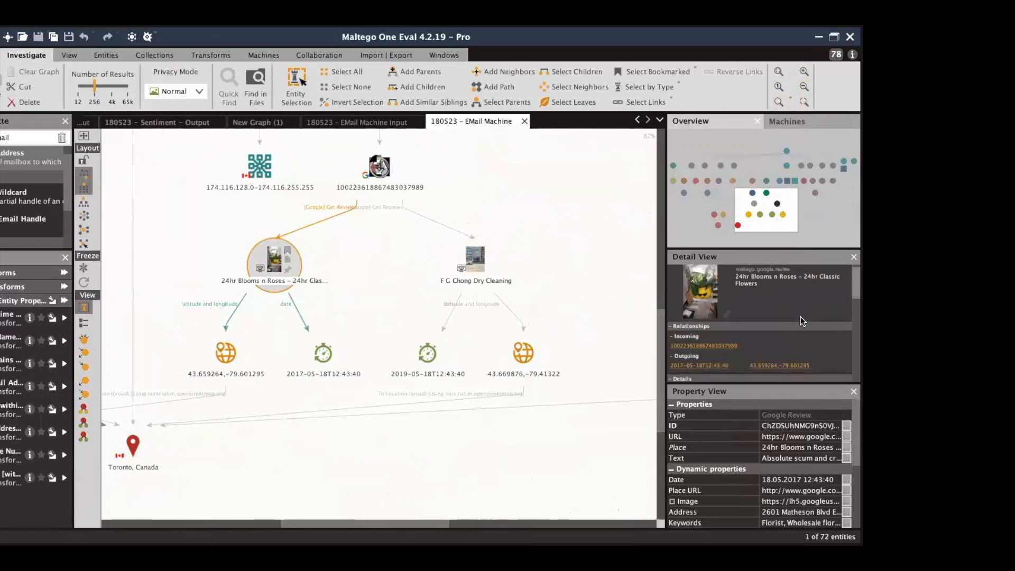
scroll(802, 321, "down", 5)
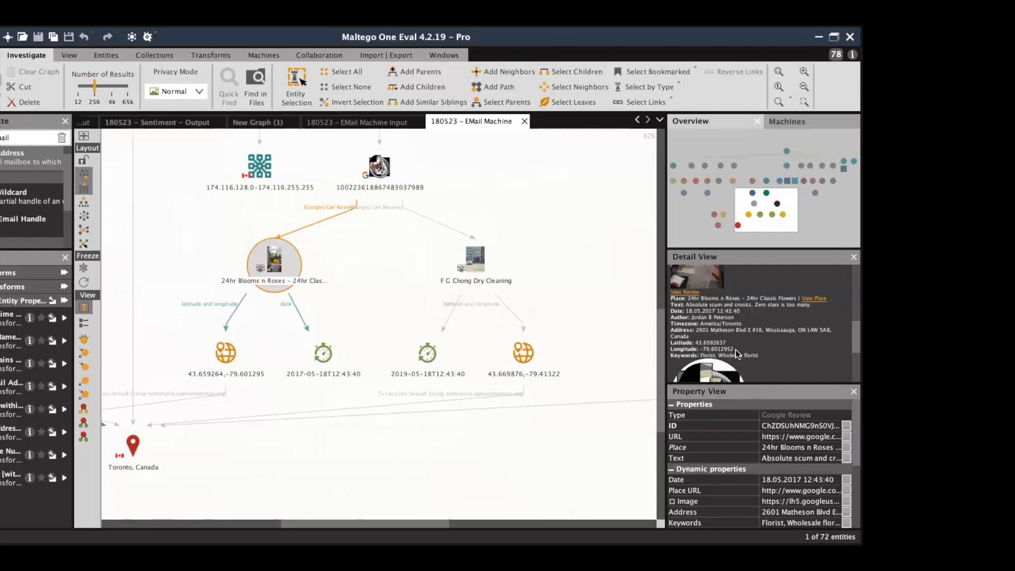
left_click(466, 264)
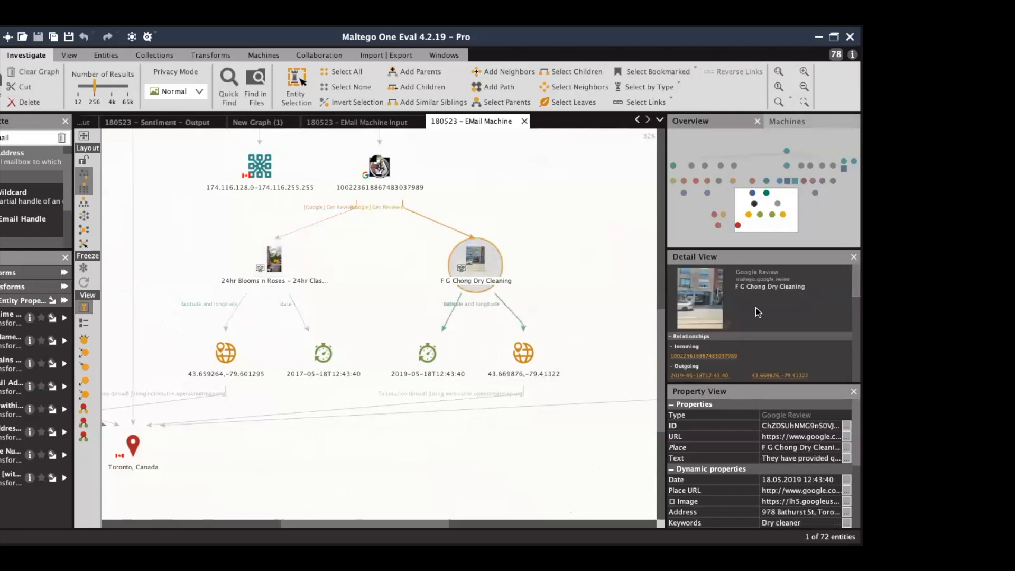
scroll(764, 311, "down", 5)
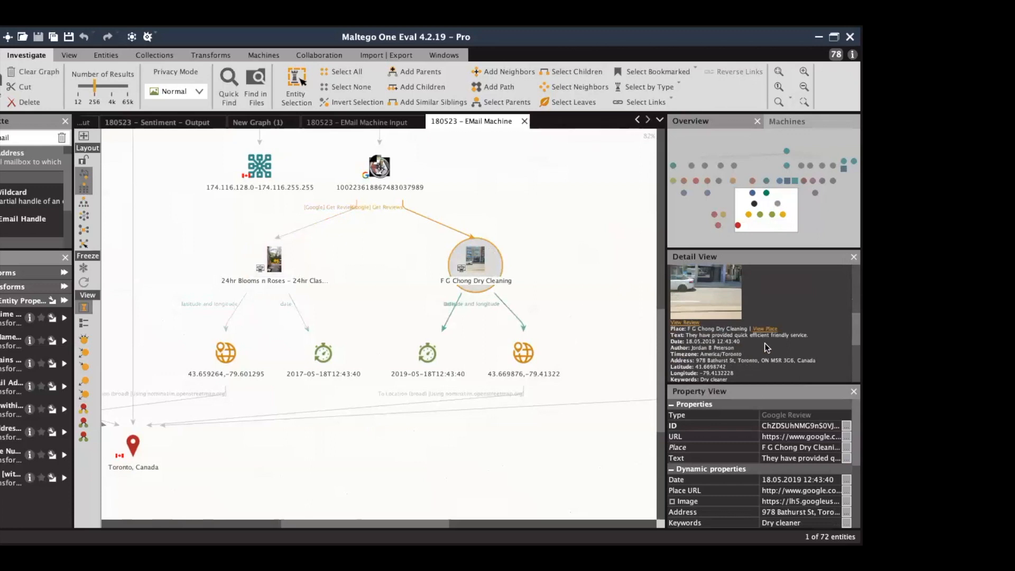
Narrow the side panels, deselect the review, and recentre the graph on the review branch.
left_click_drag(769, 203, 756, 208)
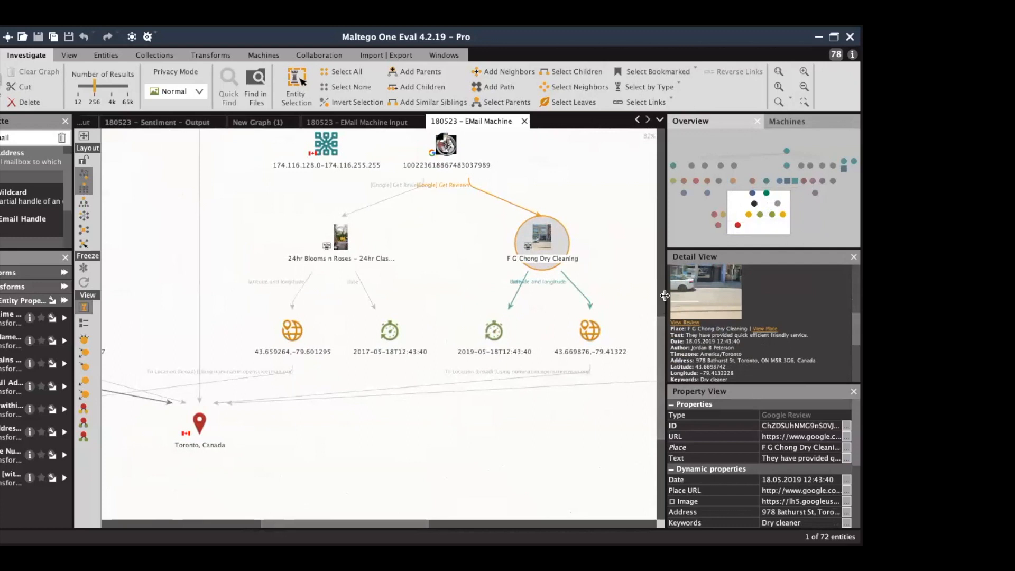
left_click_drag(664, 296, 753, 300)
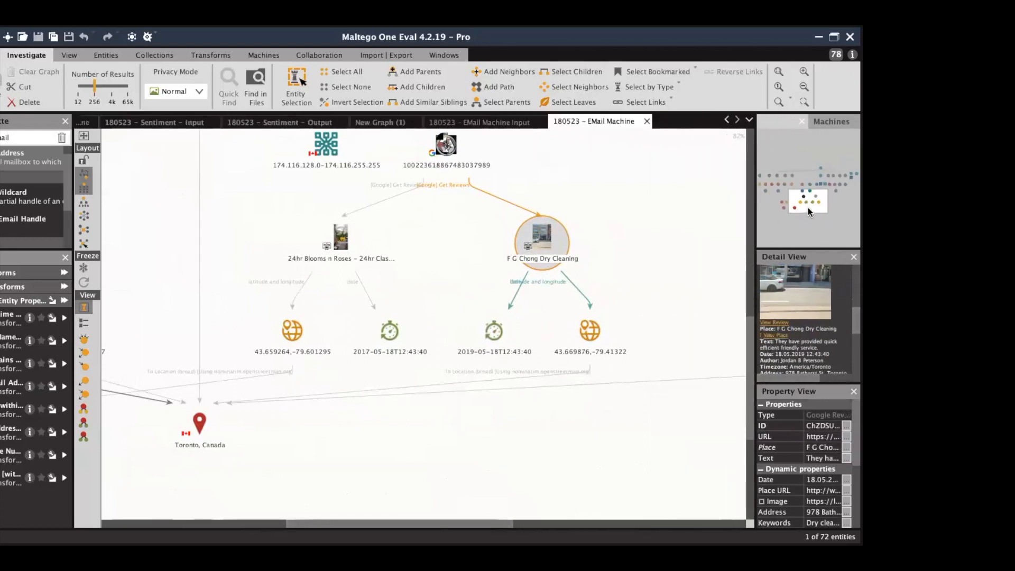
left_click_drag(807, 207, 804, 204)
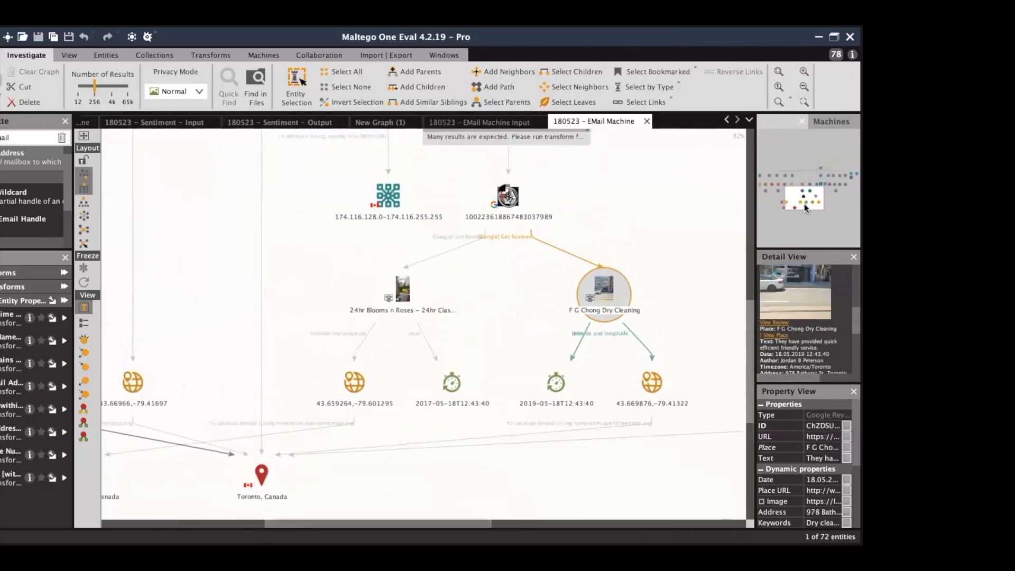
left_click(718, 209)
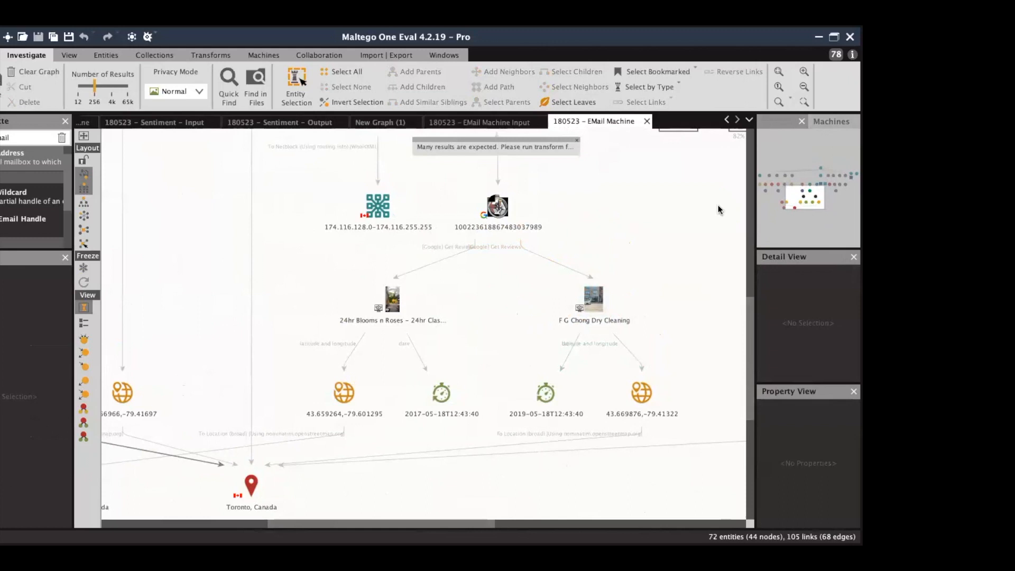
left_click_drag(808, 203, 804, 202)
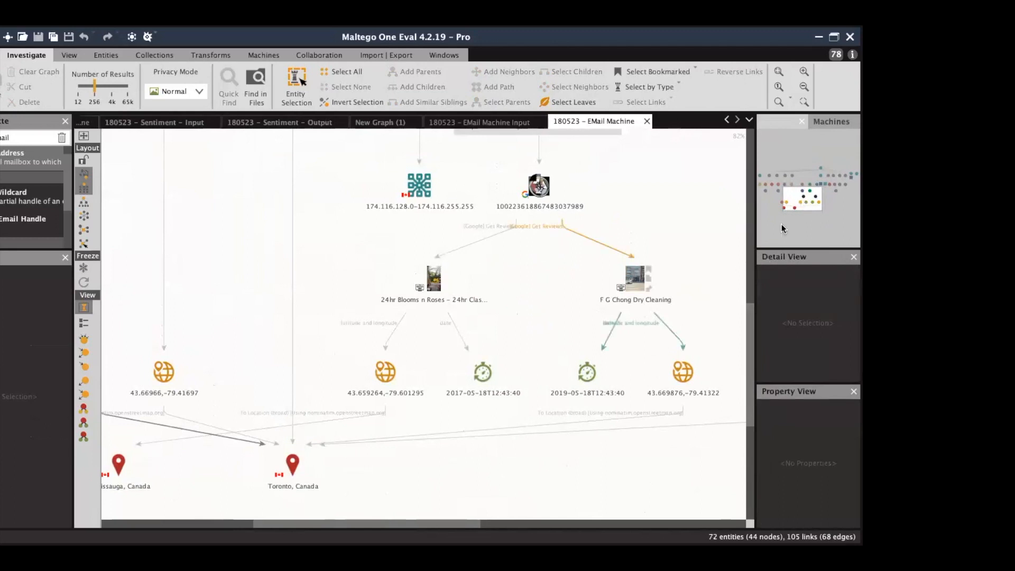
left_click_drag(802, 202, 798, 207)
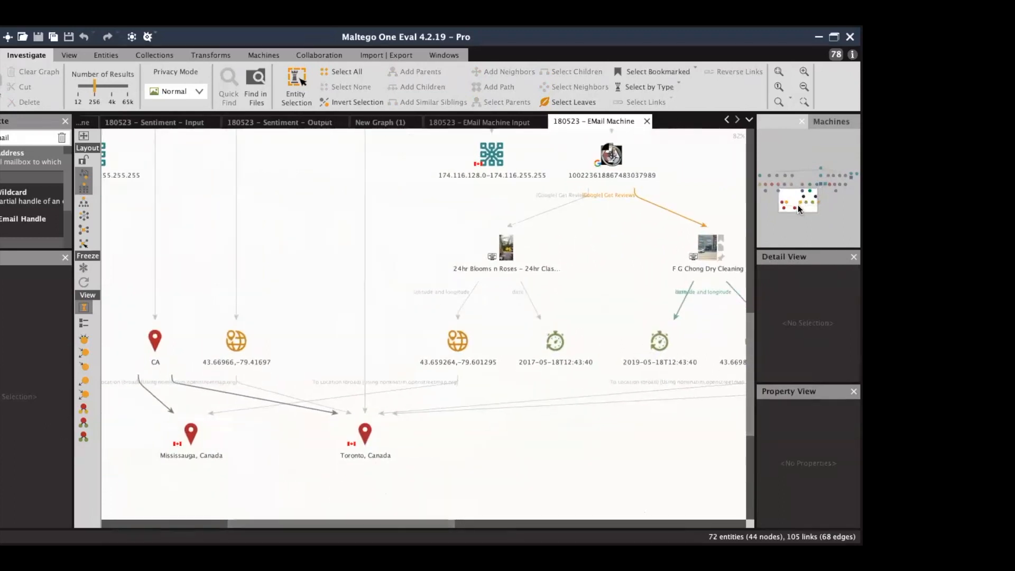
left_click(190, 435)
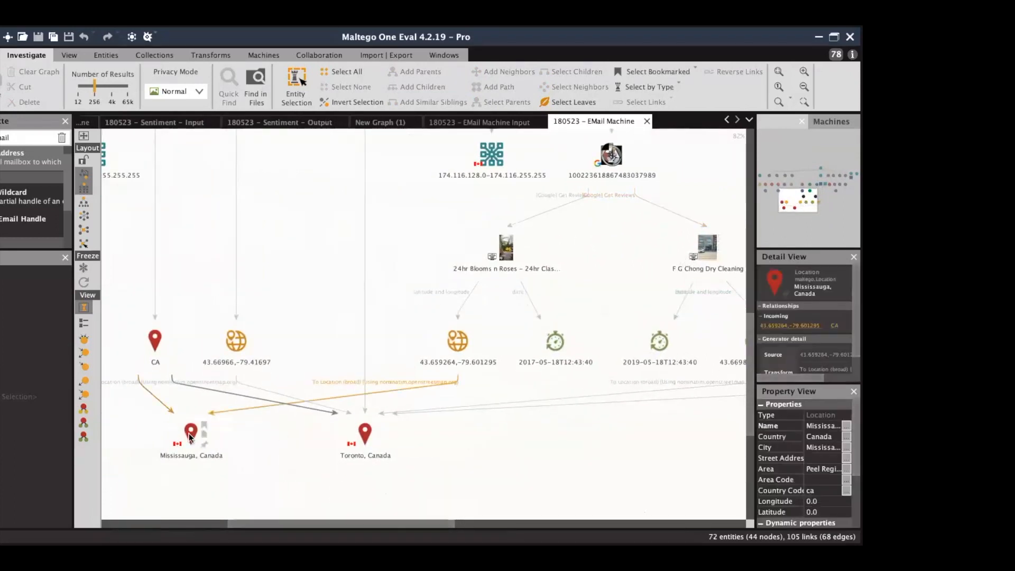
left_click(363, 437)
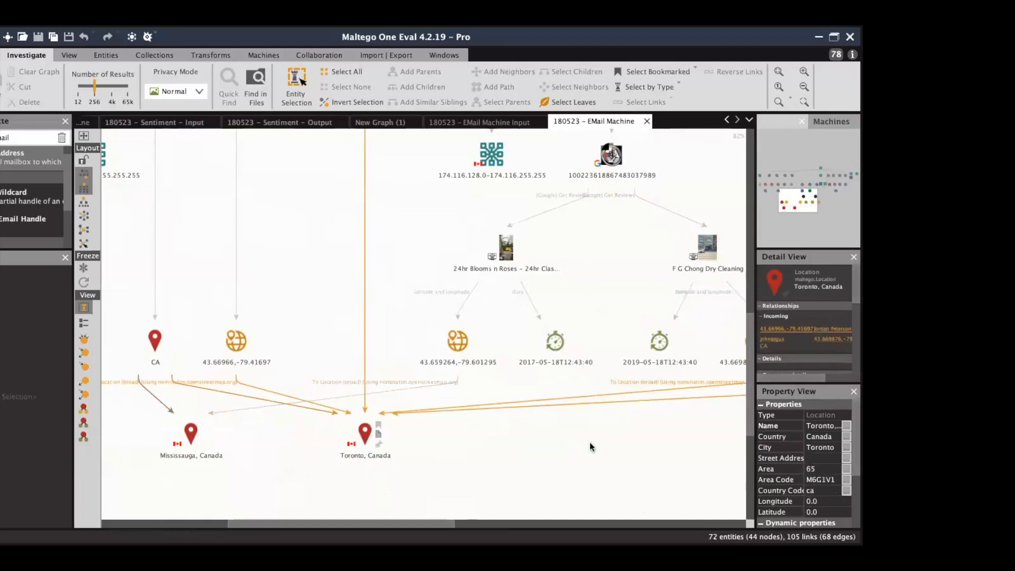
left_click(552, 338)
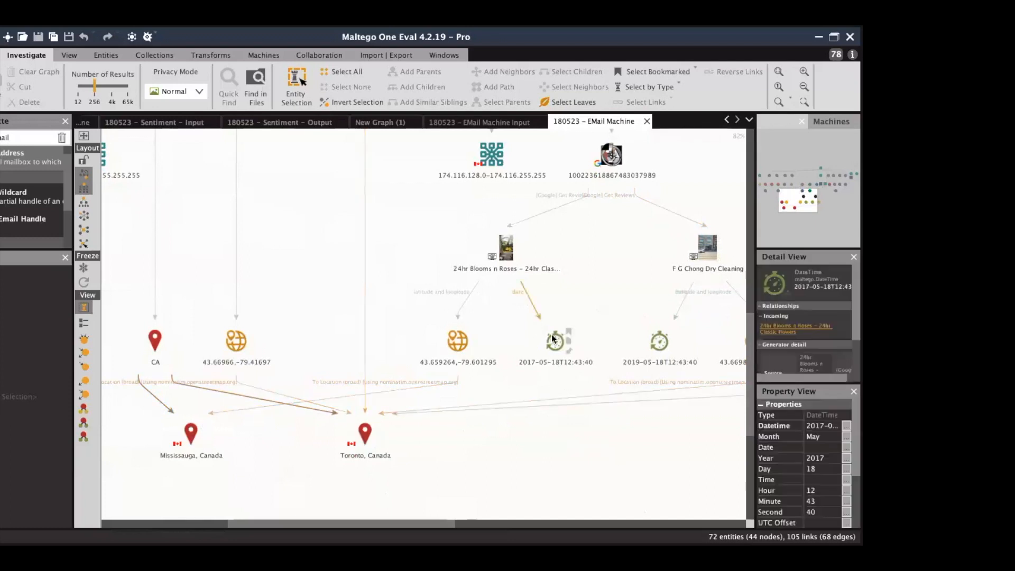
left_click(657, 342)
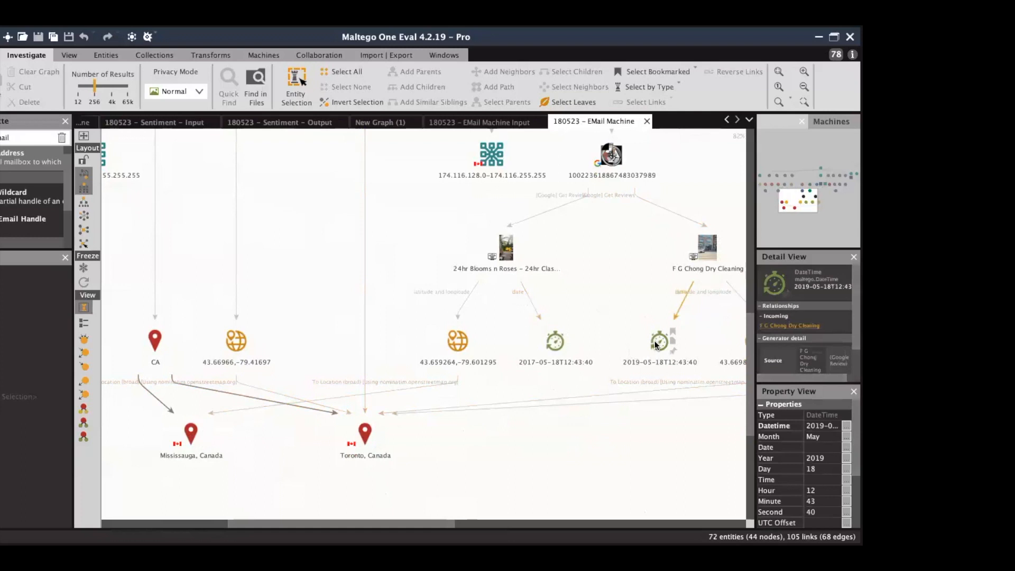
left_click(605, 420)
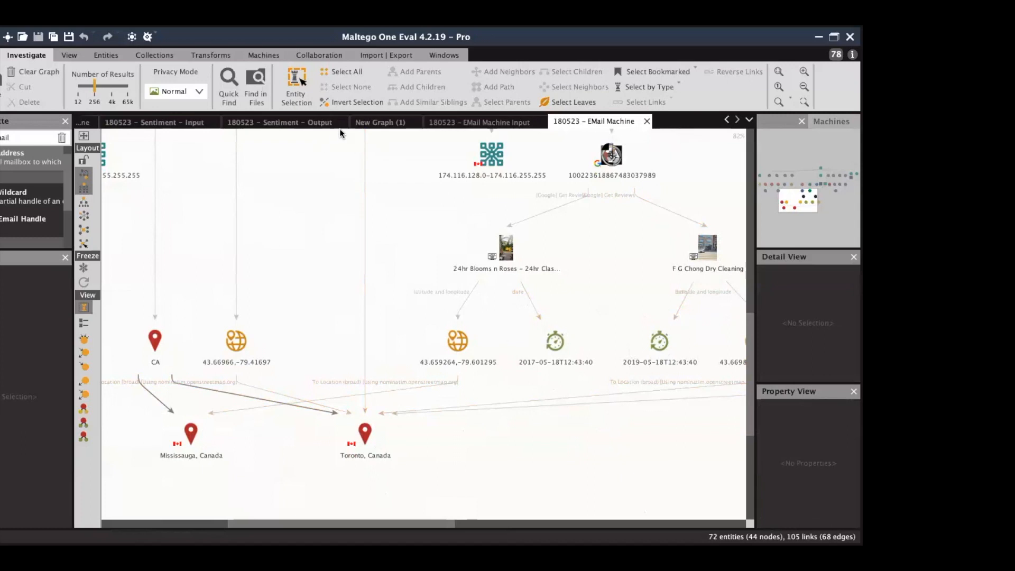
left_click(462, 141)
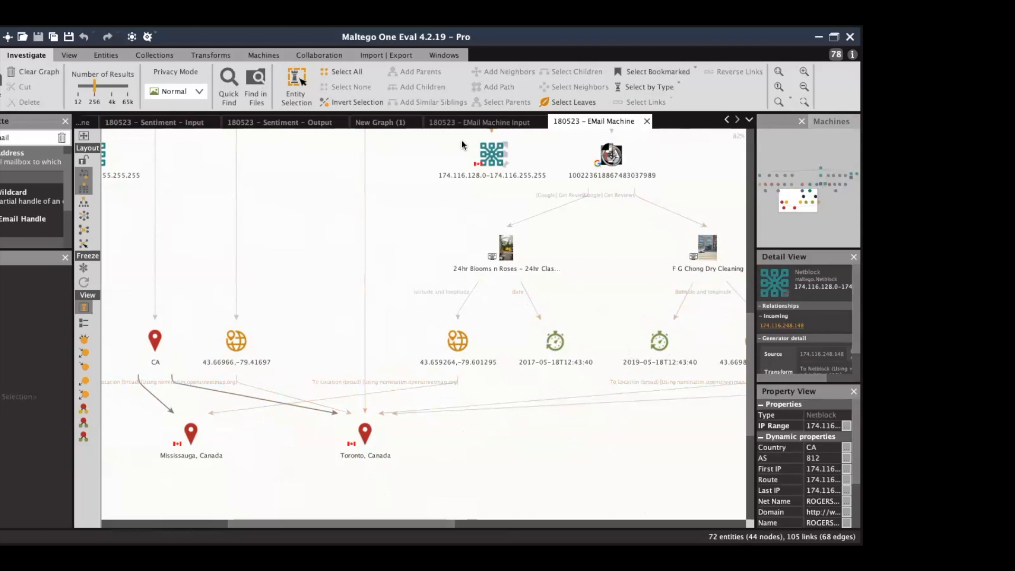
left_click(418, 144)
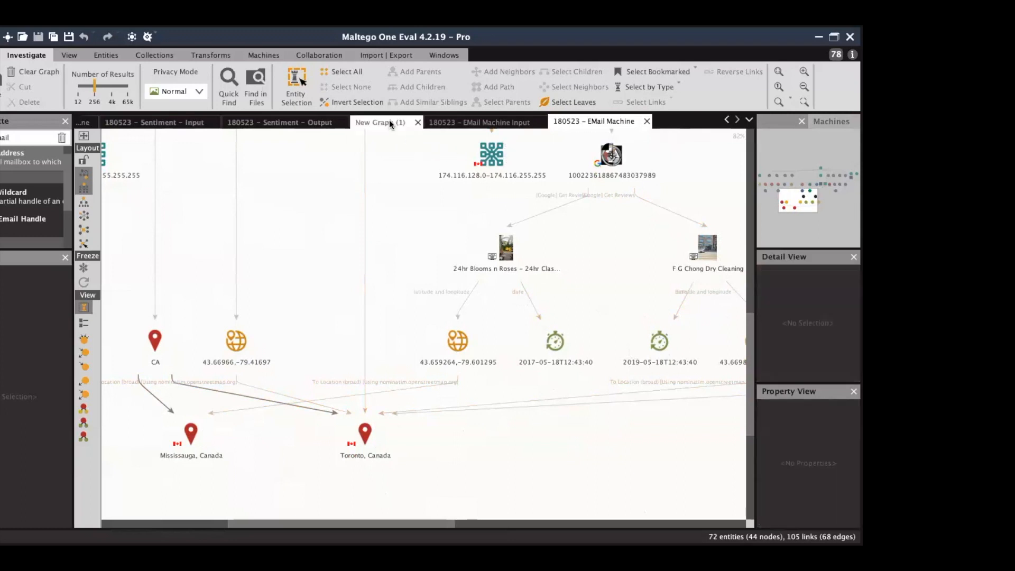
Glance at New Graph (1), then return to the '180523 - EMail Machine' graph.
left_click(390, 121)
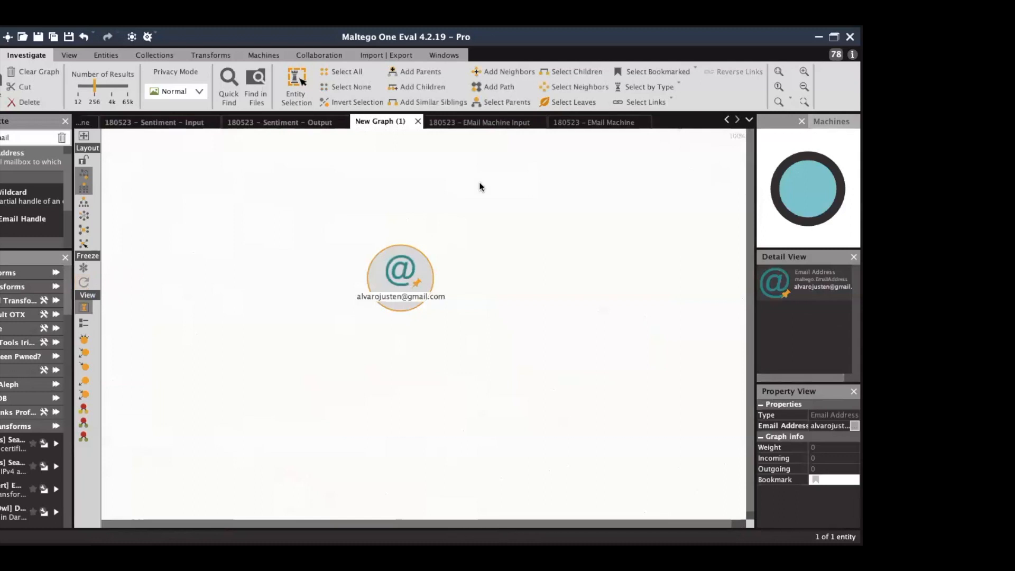
left_click(593, 118)
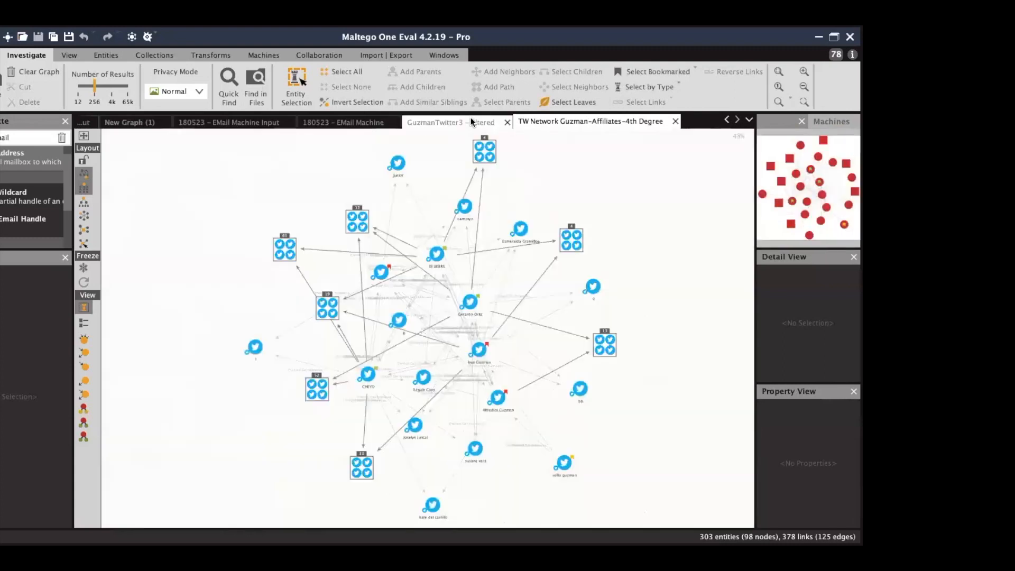
In the GuzmanTwitter3 - filtered graph, zoom in and select three Twitter affiliation nodes.
left_click(470, 117)
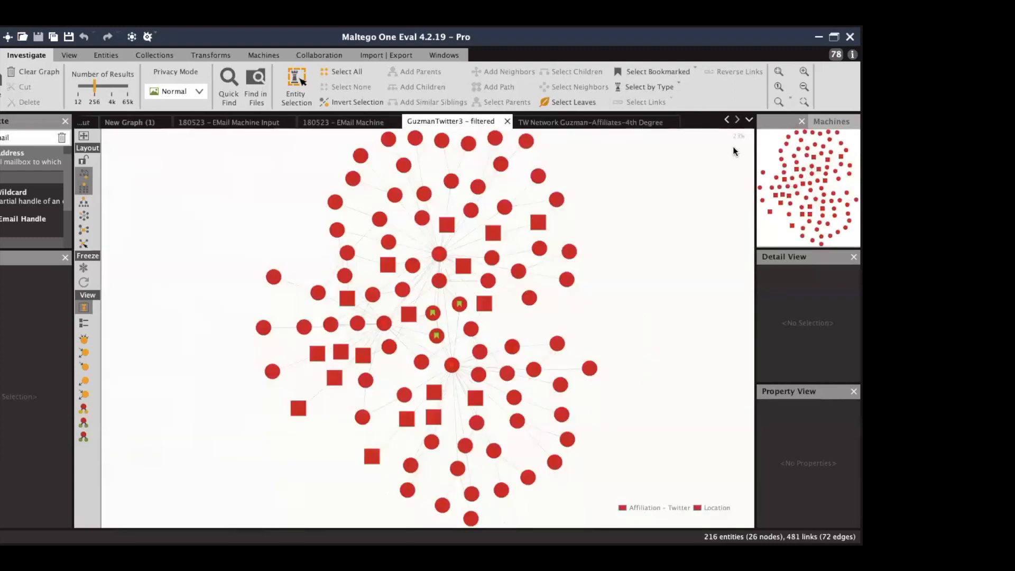
left_click(803, 71)
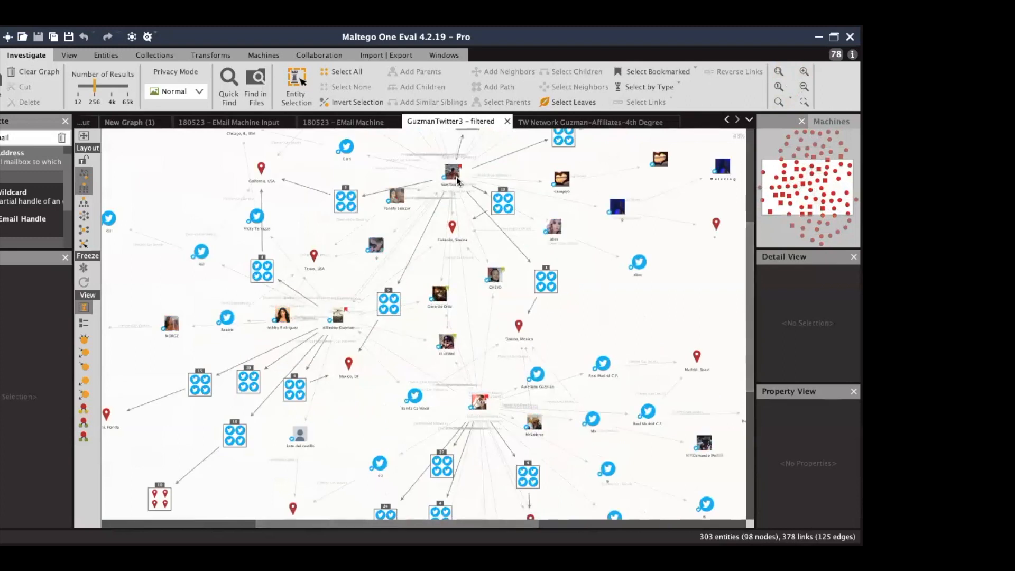
left_click(452, 173)
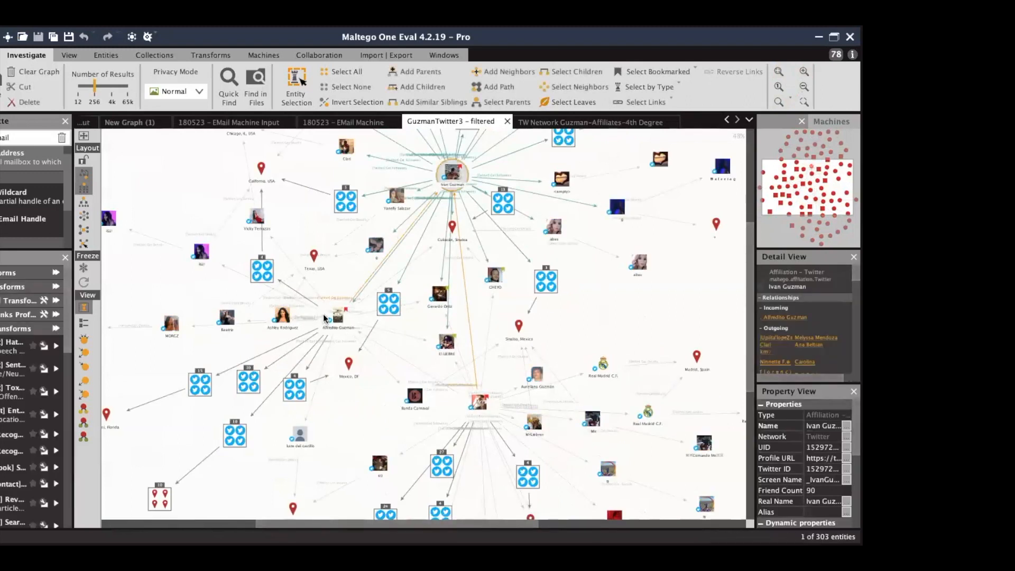
left_click(338, 317)
left_click(476, 402, "ctrl")
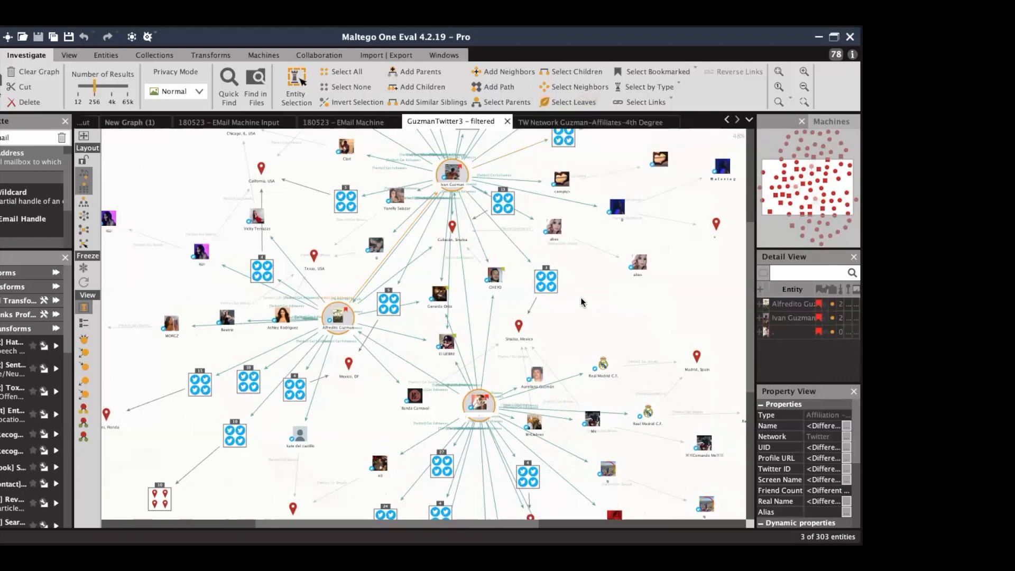
Show entities as rank-sized circles and inspect the Culiacán, Sinaloa location with an enlarged properties area.
left_click(83, 341)
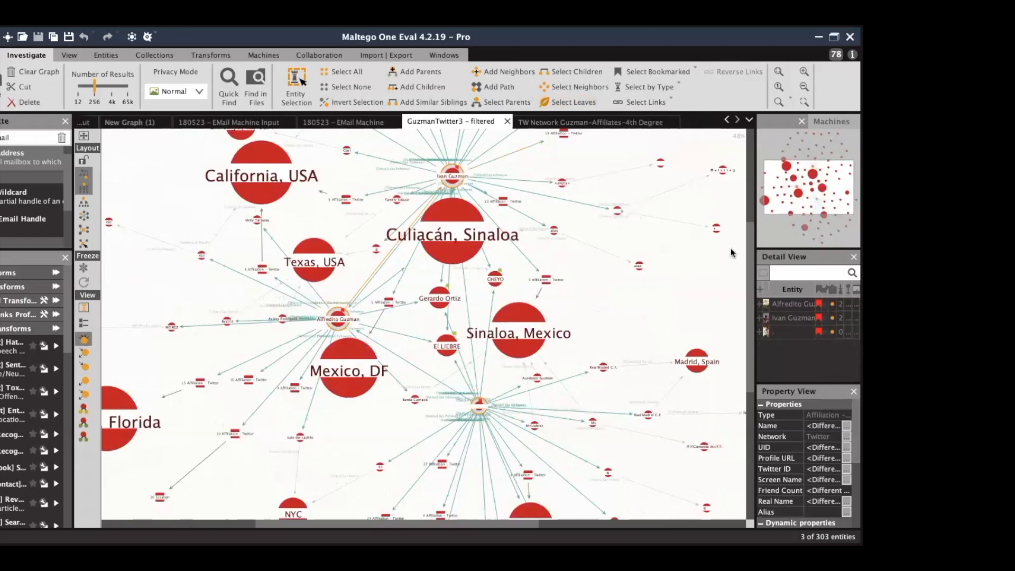
left_click_drag(807, 205, 802, 199)
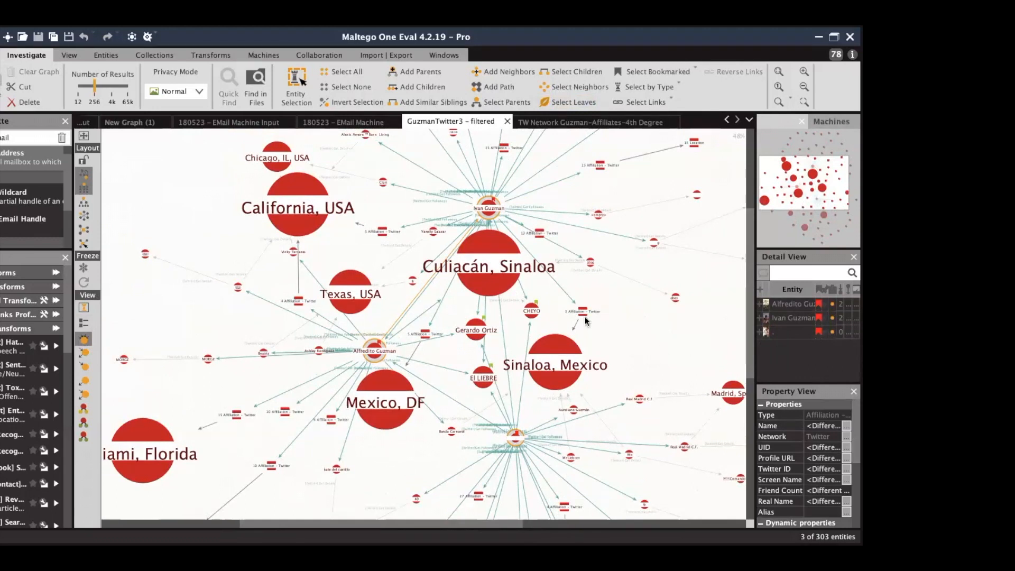
left_click(480, 251)
left_click(482, 254)
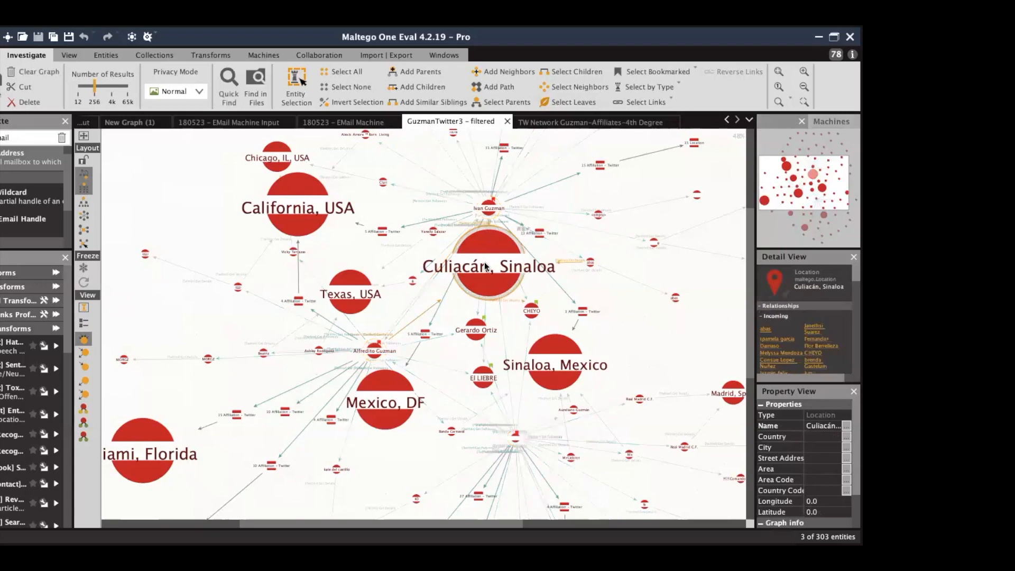
left_click(807, 389)
left_click_drag(806, 387, 808, 325)
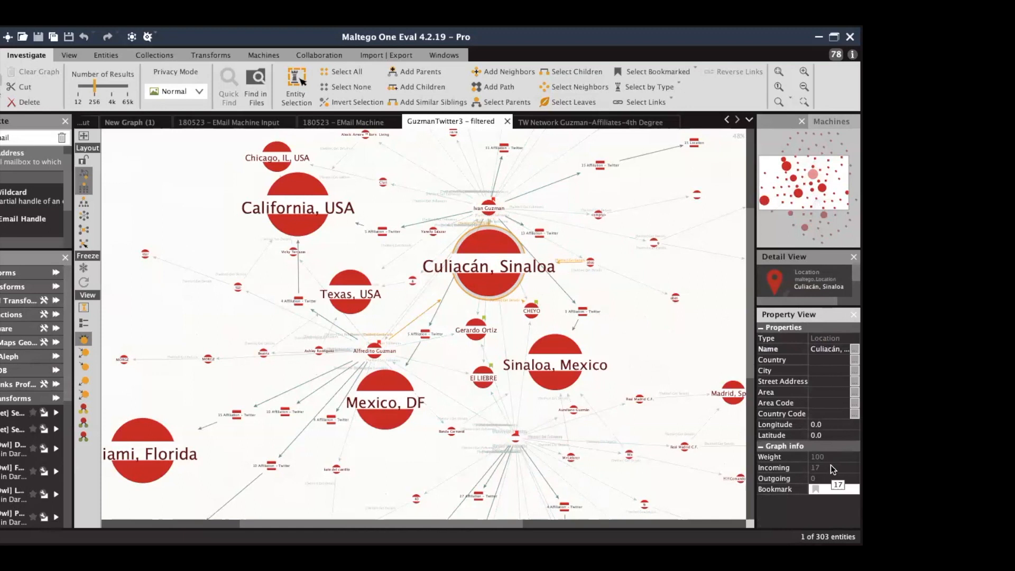
Inspect the Sinaloa, California, Mexico DF, Phoenix AZ and Arizona location nodes.
left_click(556, 346)
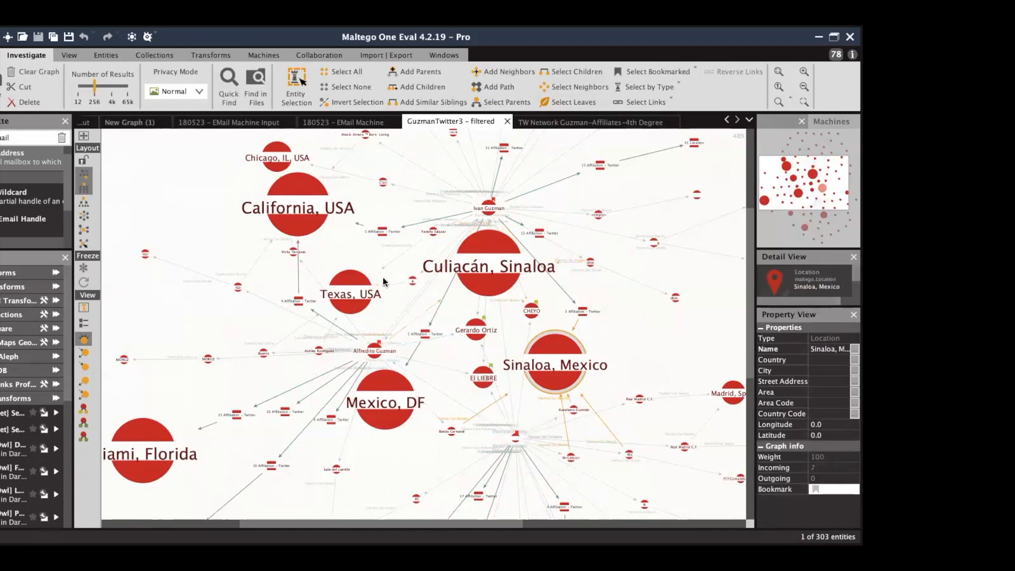
left_click(298, 211)
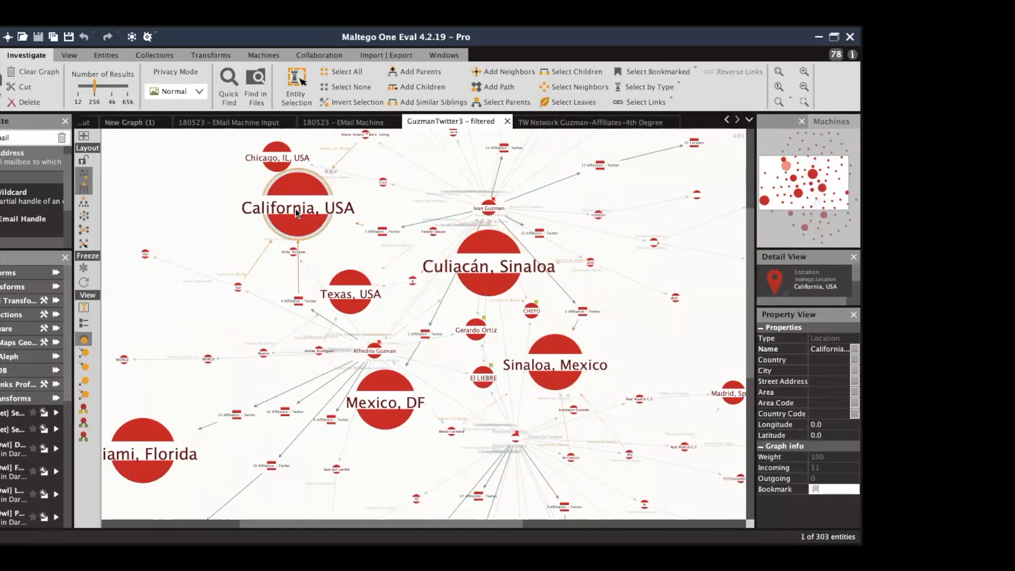
left_click(382, 393)
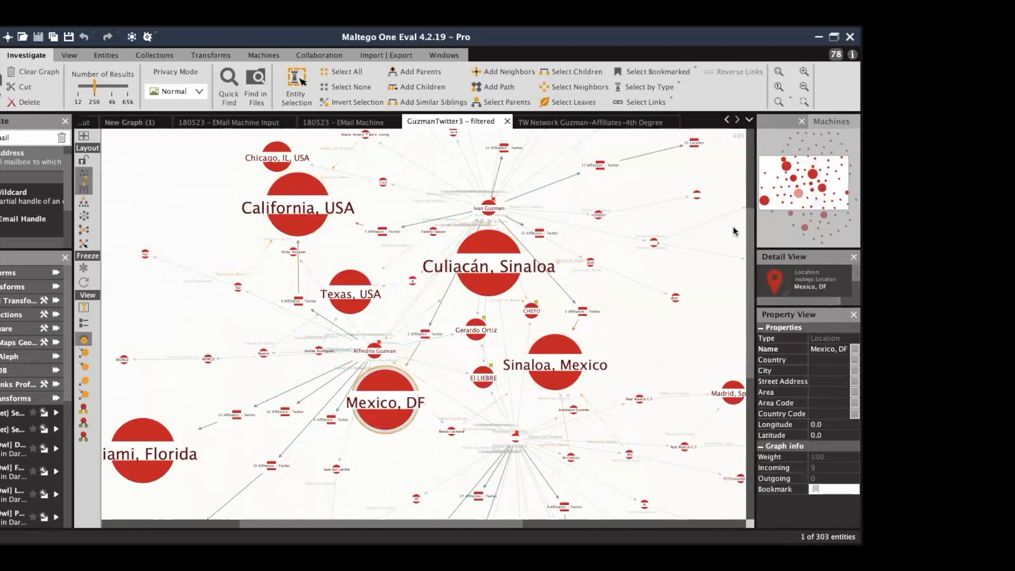
left_click_drag(796, 200, 803, 227)
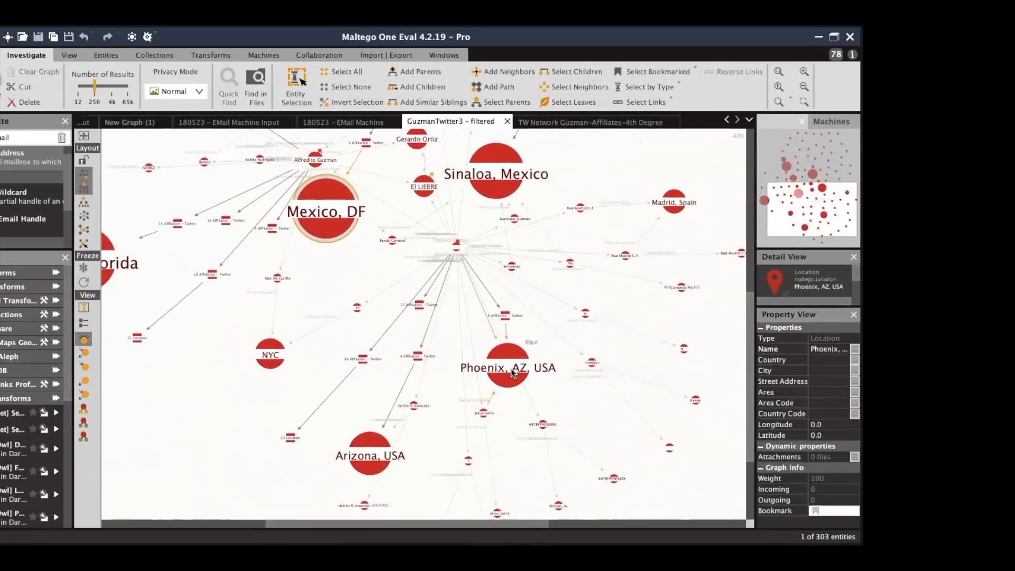
left_click(511, 372)
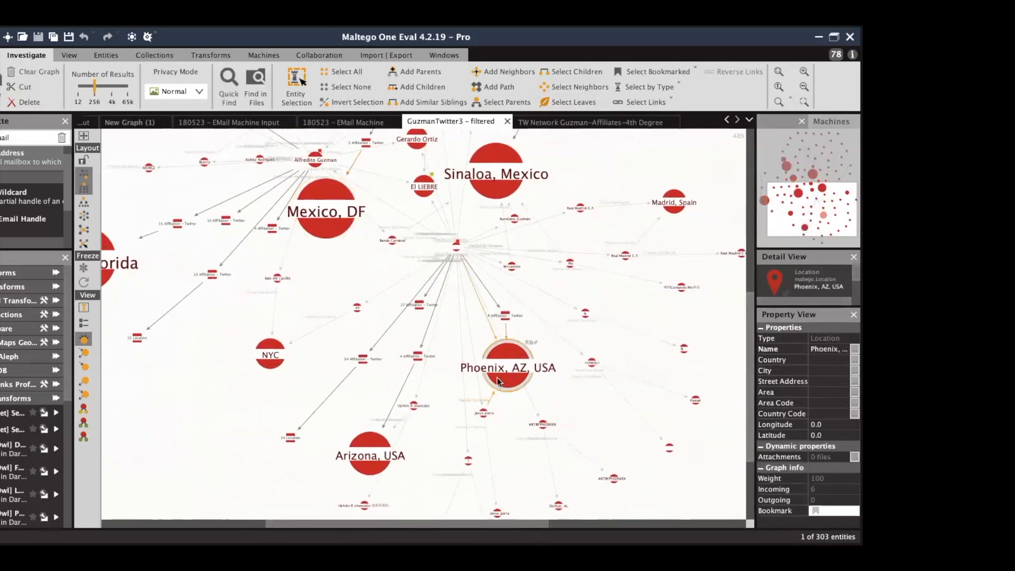
left_click(367, 458)
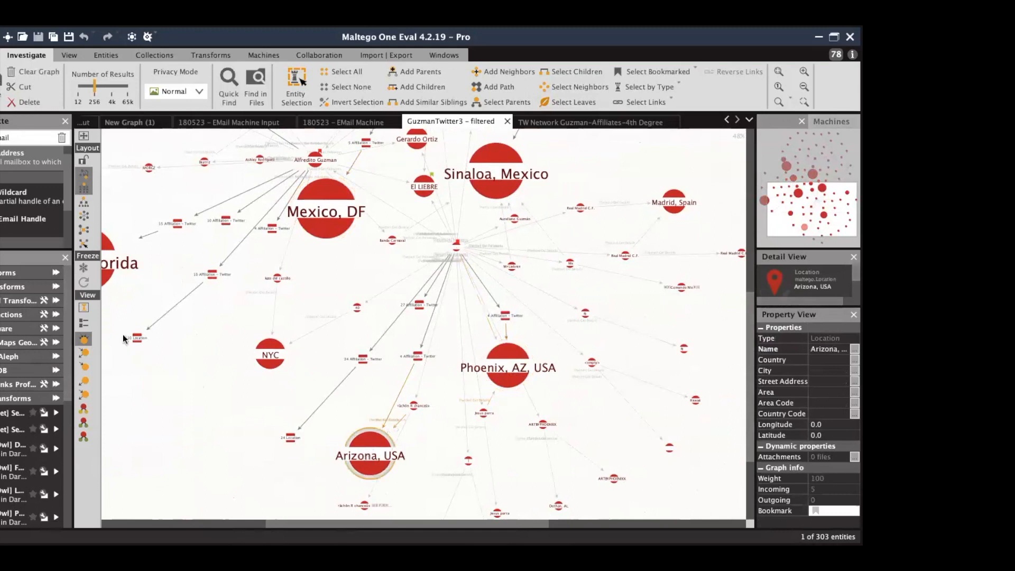
Restore the normal entity view, widen the right panels, and switch to the TW Network Guzman-Affiliates-4th Degree graph.
left_click(85, 308)
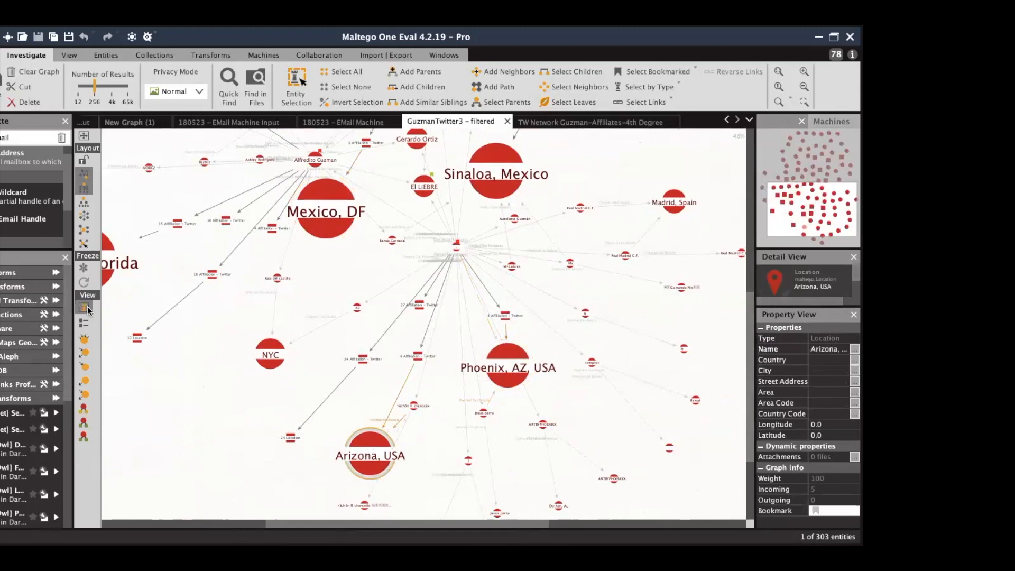
left_click(454, 246)
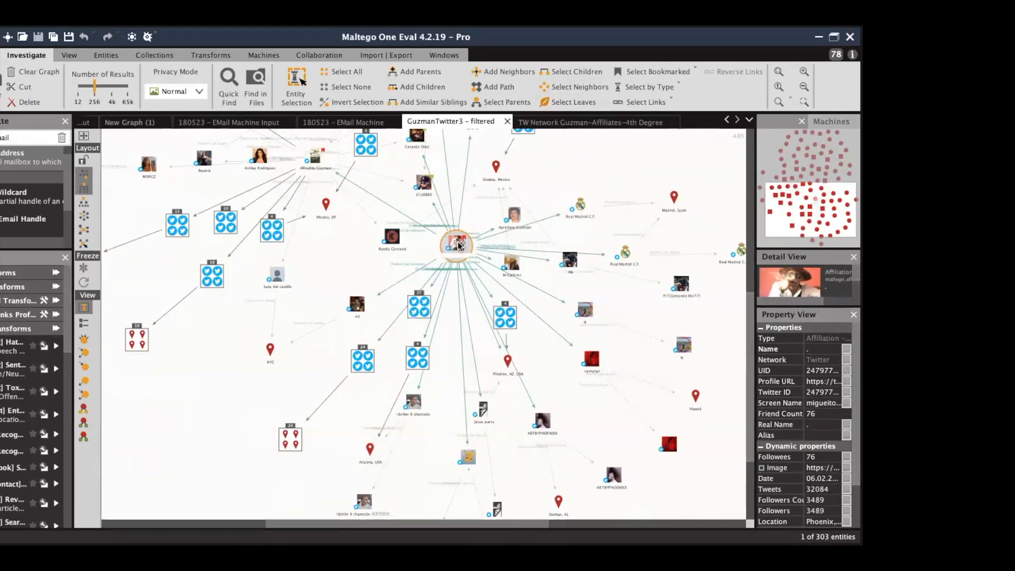
mouse_move(754, 401)
left_mouse_down()
mouse_move(674, 400)
mouse_move(757, 412)
left_mouse_up()
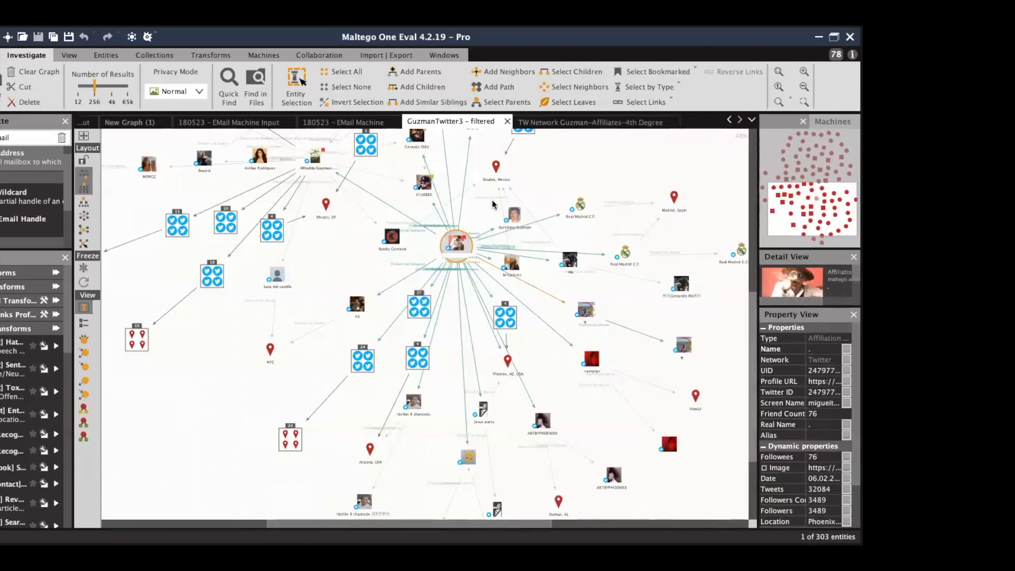
left_click(597, 121)
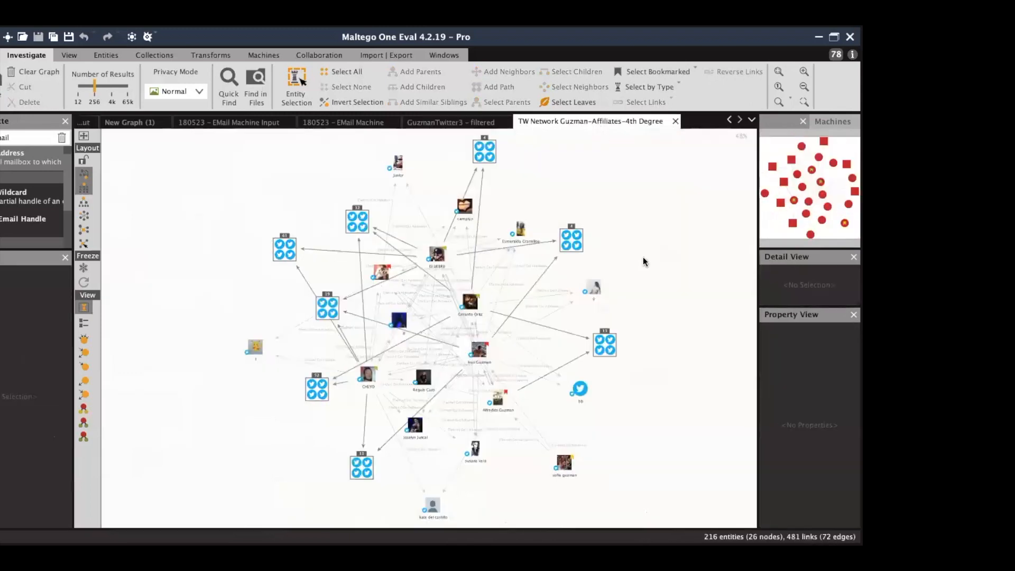
left_click(804, 73)
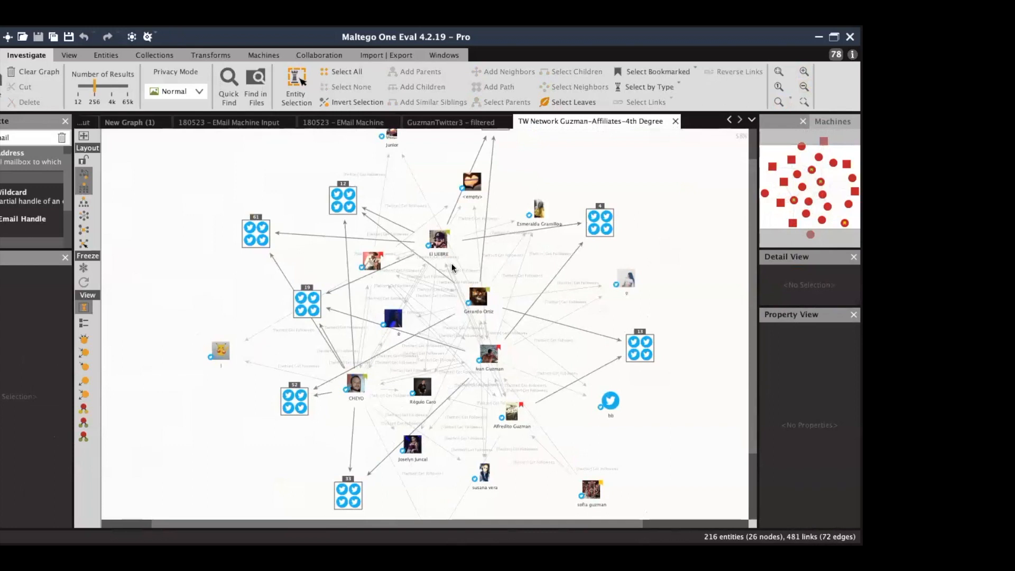
left_click(599, 226)
left_click(158, 56)
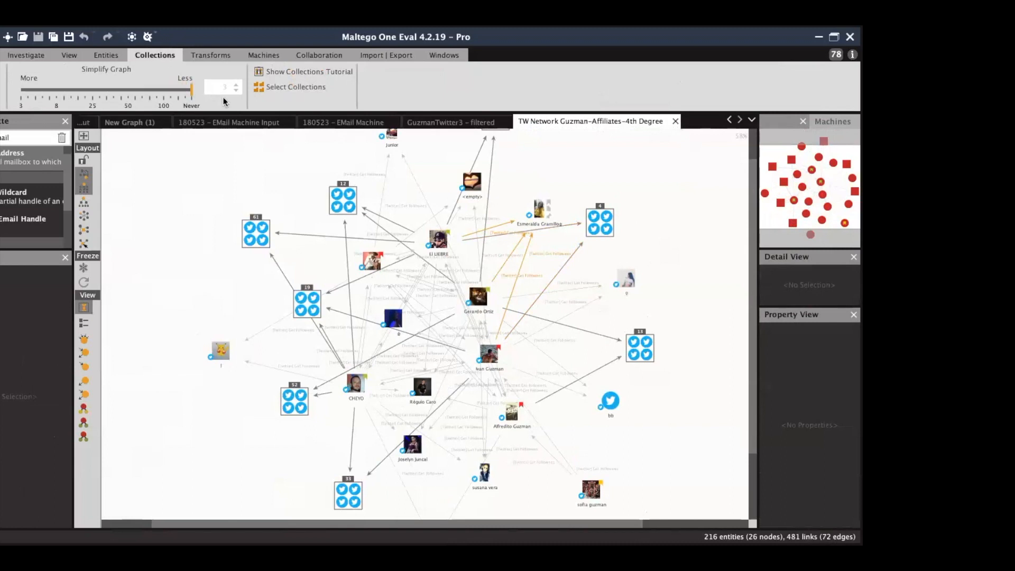
Re-layout the graph, then move Simplify Graph to 180 and back to Never to disable collections.
left_click(45, 56)
left_click(83, 230)
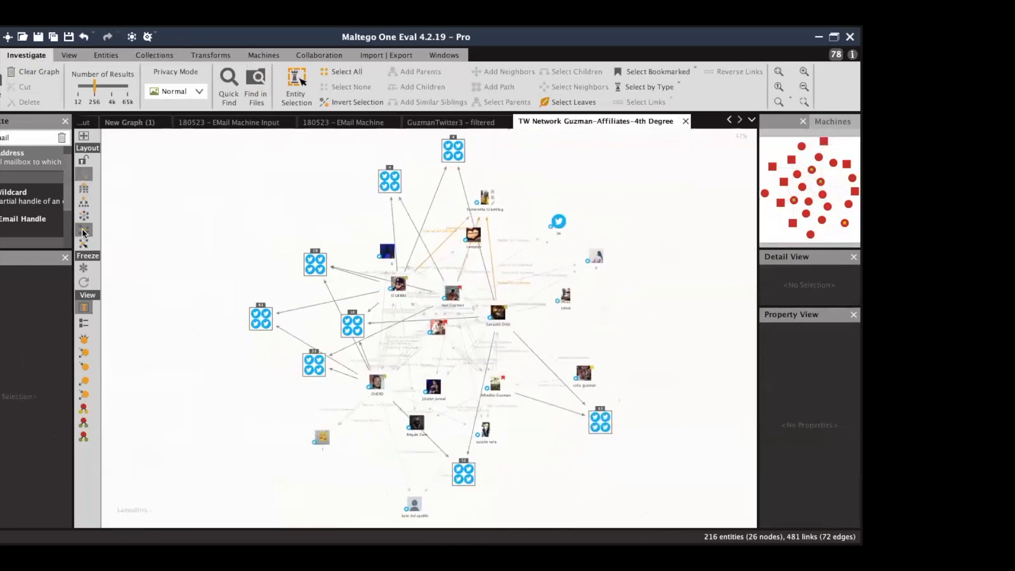
left_click(164, 53)
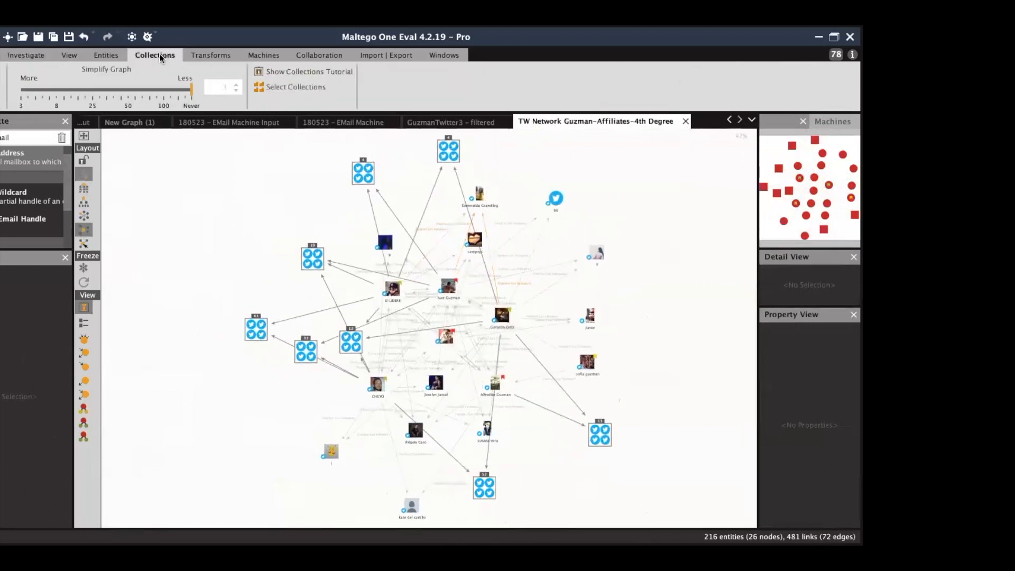
mouse_move(189, 90)
left_mouse_down()
mouse_move(28, 97)
mouse_move(193, 96)
left_mouse_up()
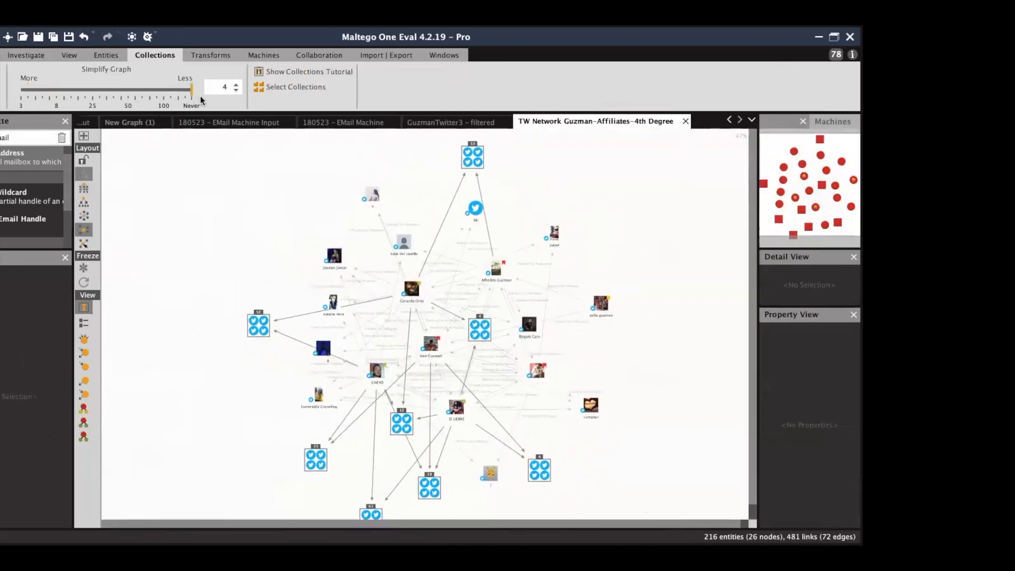
left_click(177, 90)
left_click(179, 96)
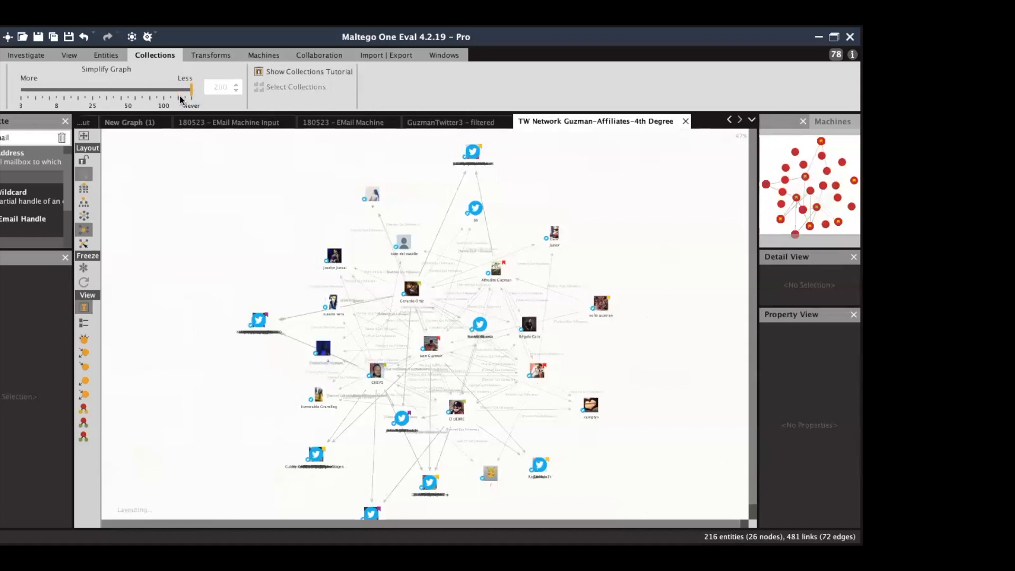
left_click(40, 54)
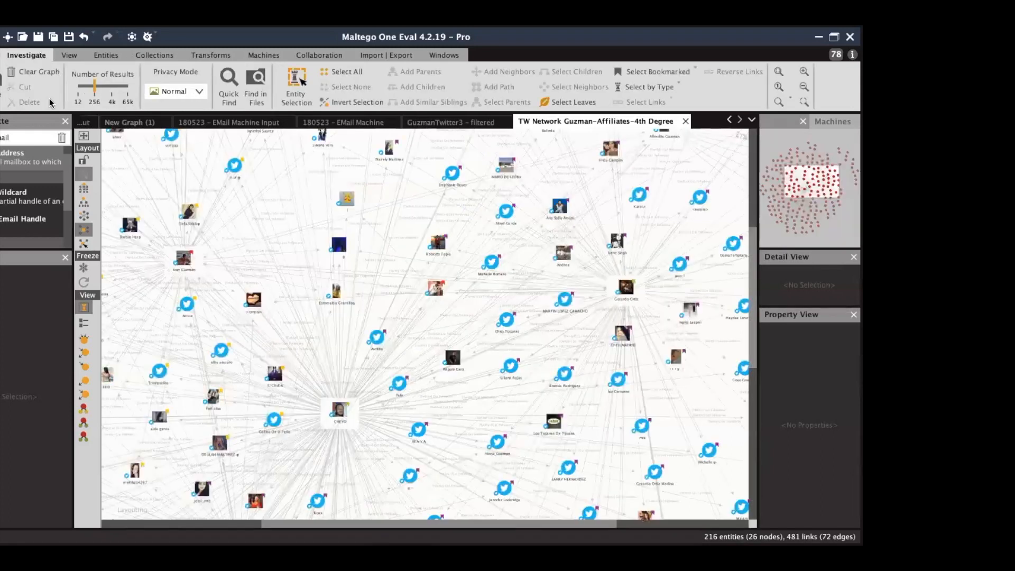
Size entities by rank and pan to the CHEYO, Gerardo Ortiz and Ivan Guzman hubs.
left_click(84, 380)
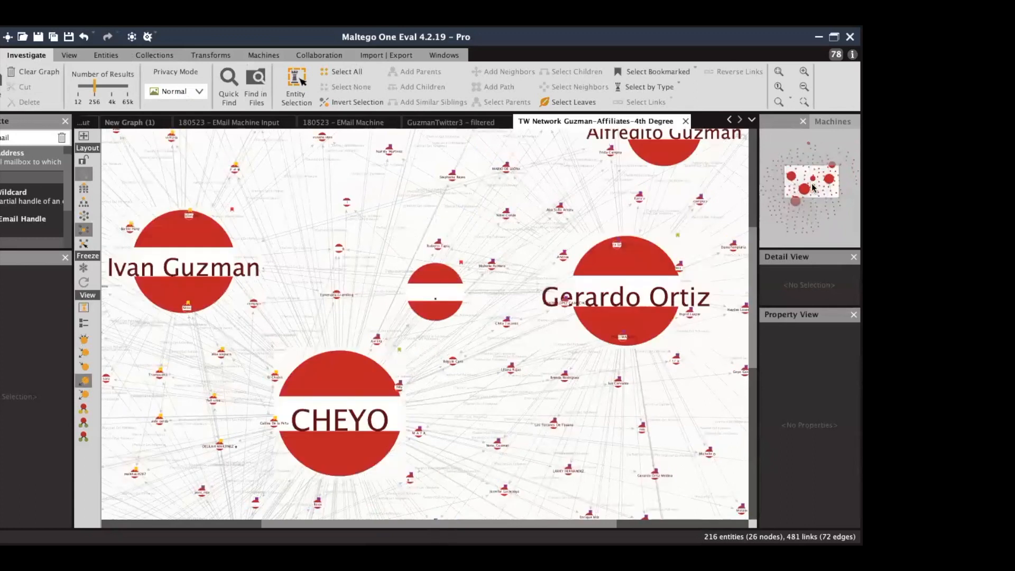
left_click_drag(817, 185, 814, 157)
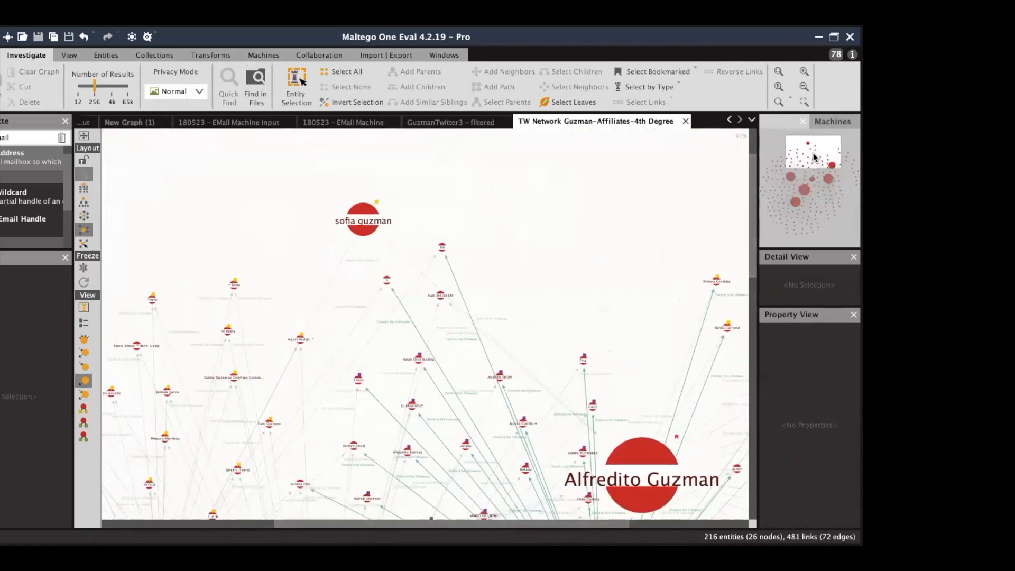
left_click_drag(814, 157, 815, 184)
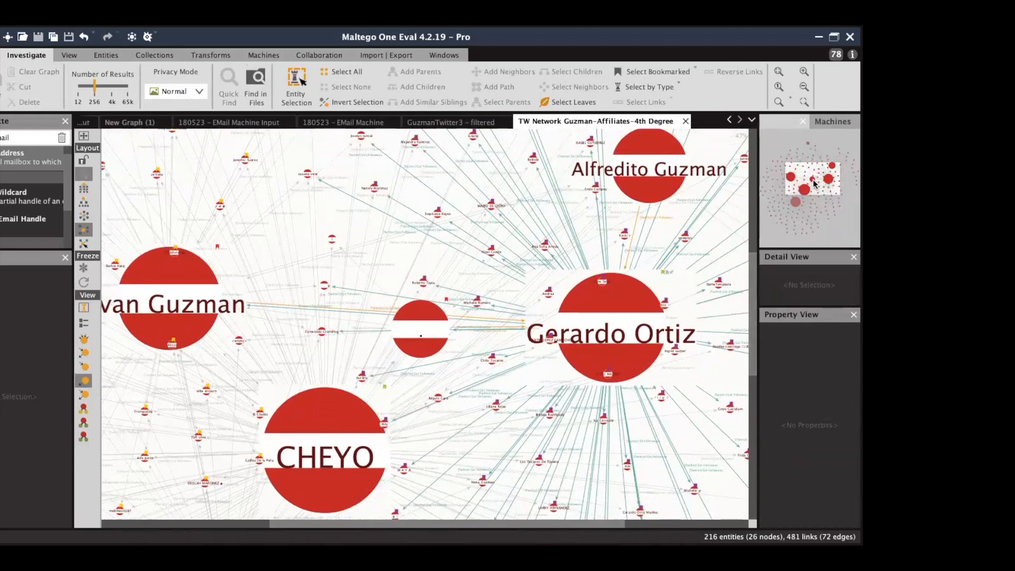
left_click_drag(815, 183, 814, 185)
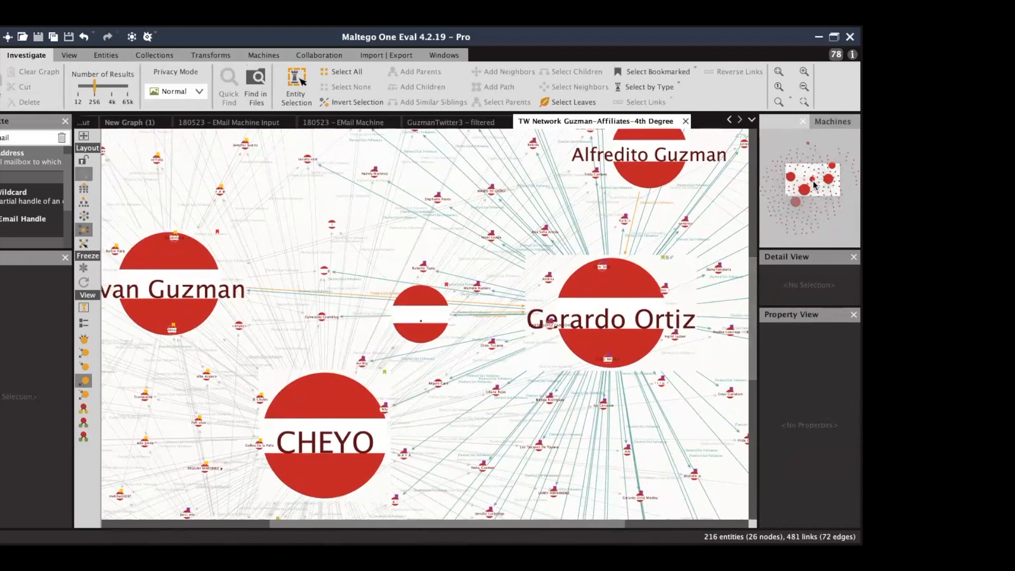
left_click_drag(813, 182, 812, 182)
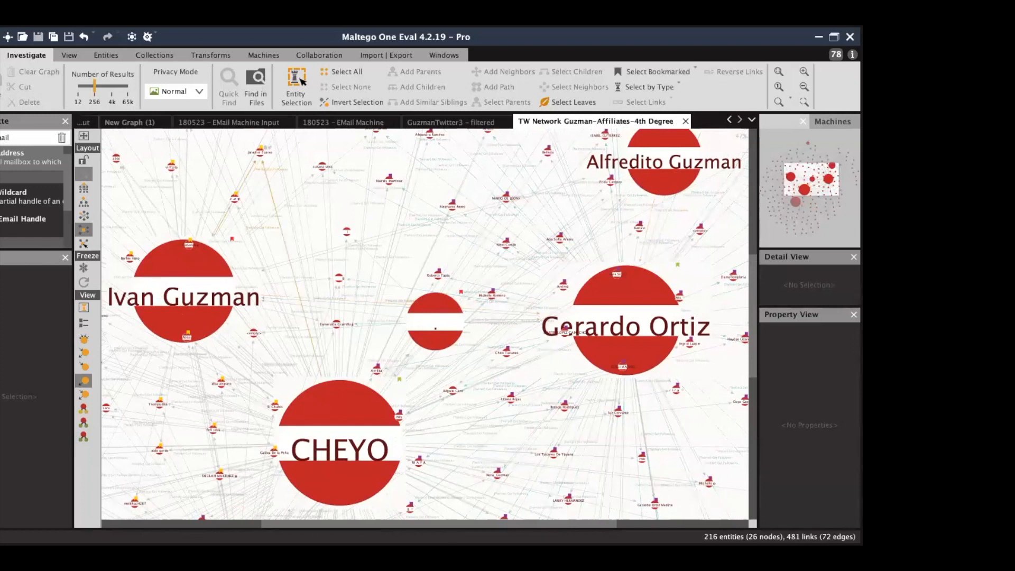
Create a blank graph, New Graph (2).
left_click(7, 37)
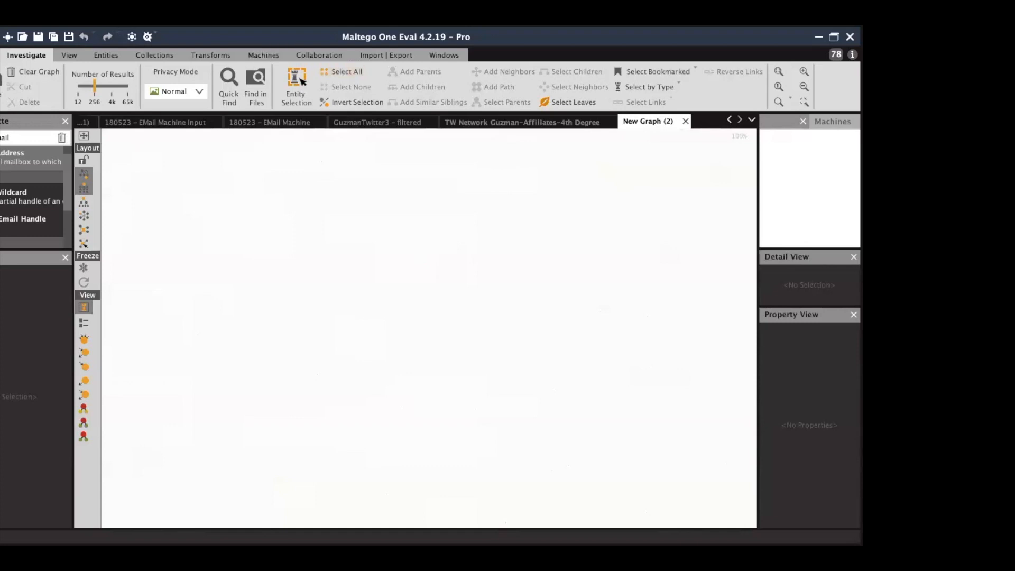
Search the palette for 'domain', drop a Domain entity, and rename it to maltego.com.
left_click(28, 135)
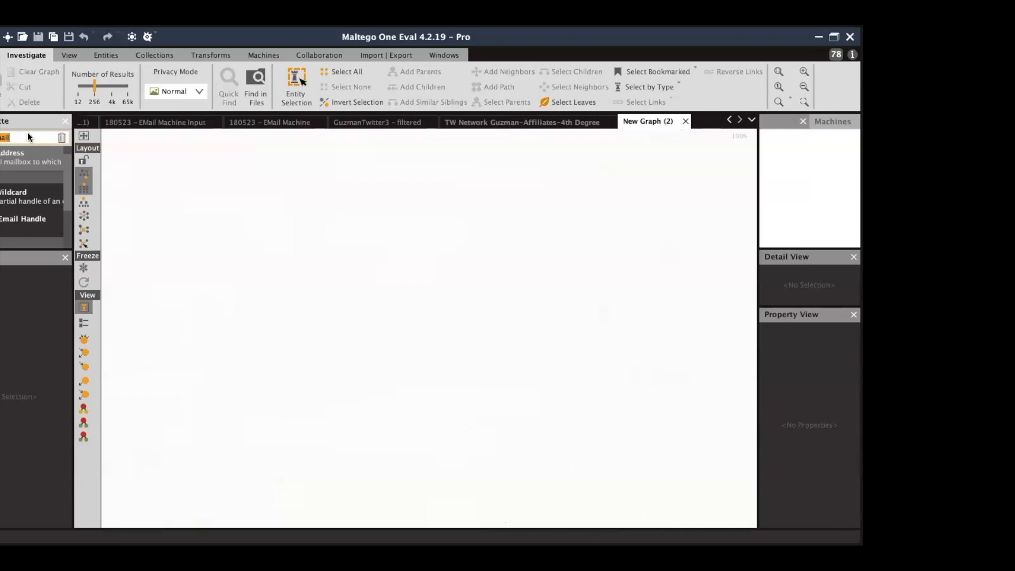
type("domain")
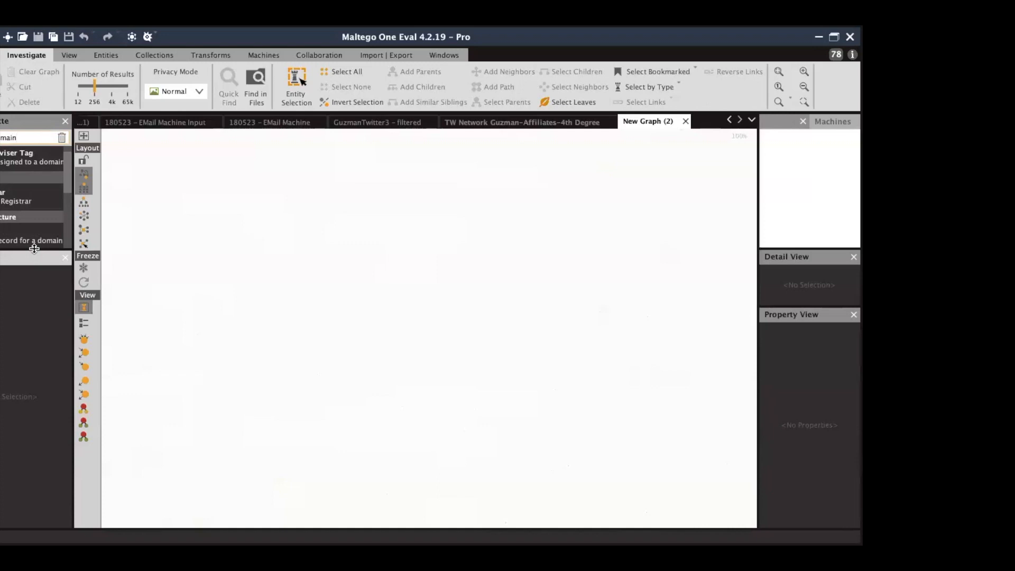
left_click_drag(34, 248, 24, 348)
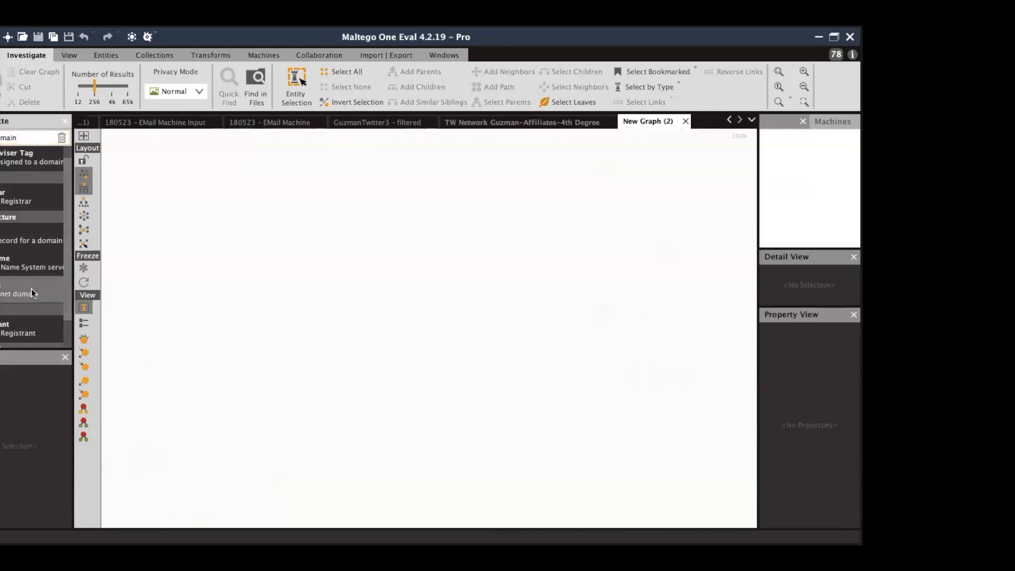
left_click_drag(432, 279, 434, 275)
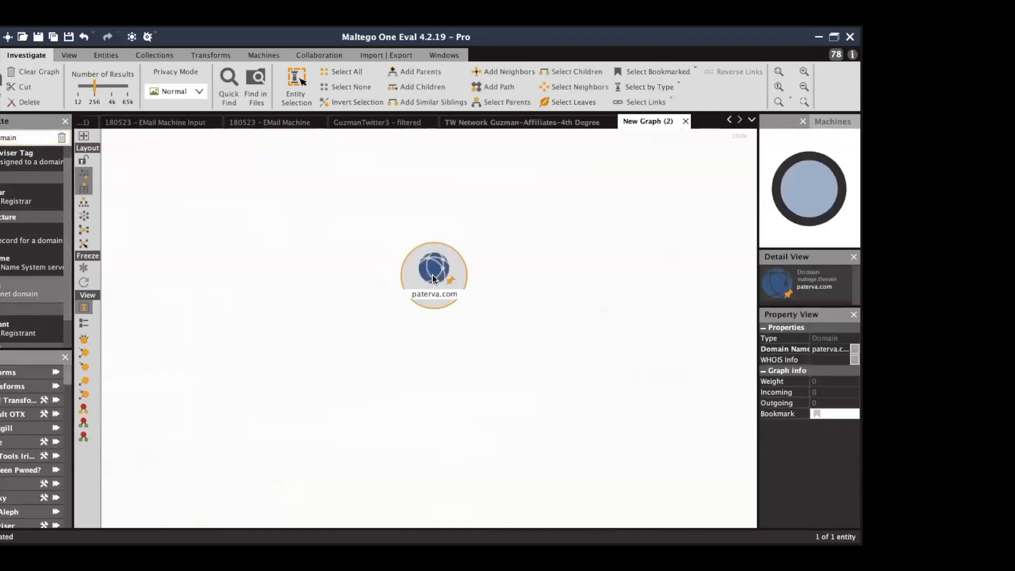
left_click(432, 293)
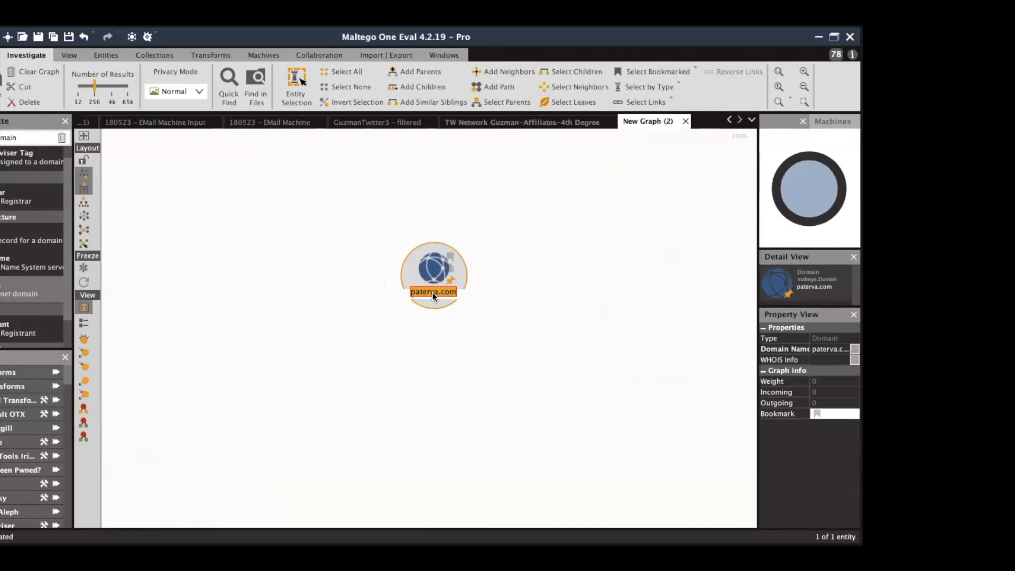
type("maltego.")
key("Return")
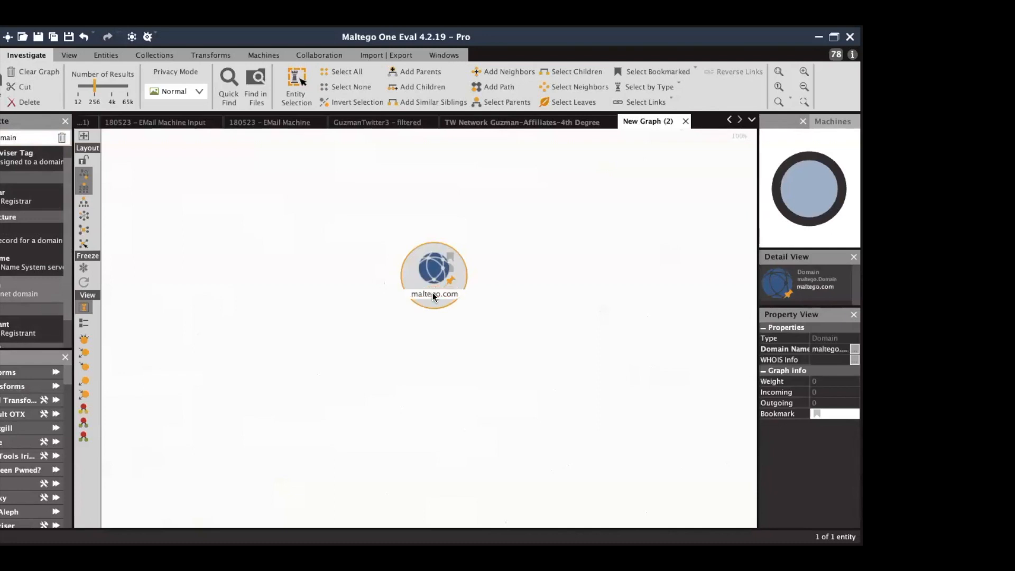
left_click(257, 56)
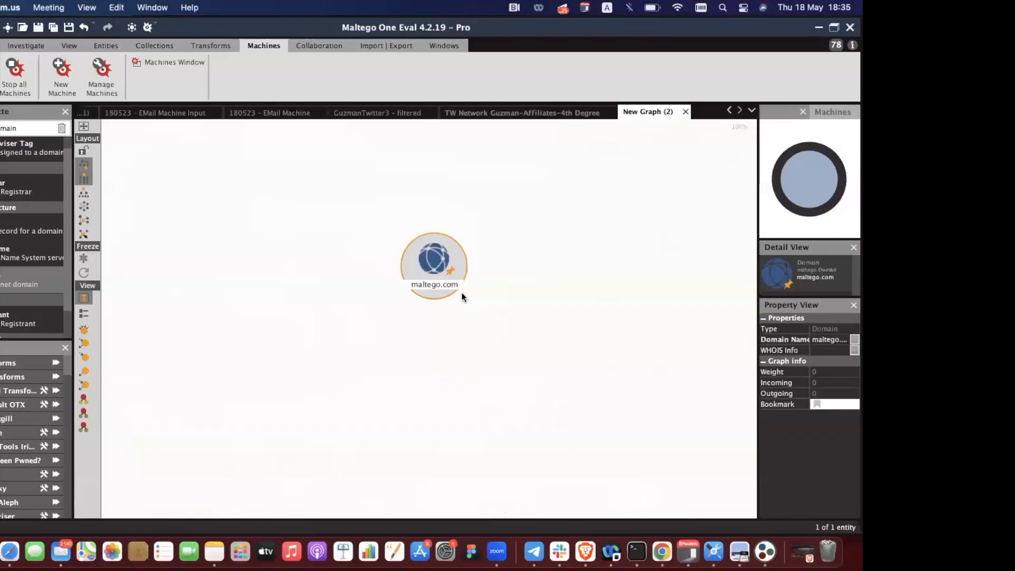
Open the Machine Manager and view Footprint L1's DNS, IP and netblock phases.
left_click(113, 90)
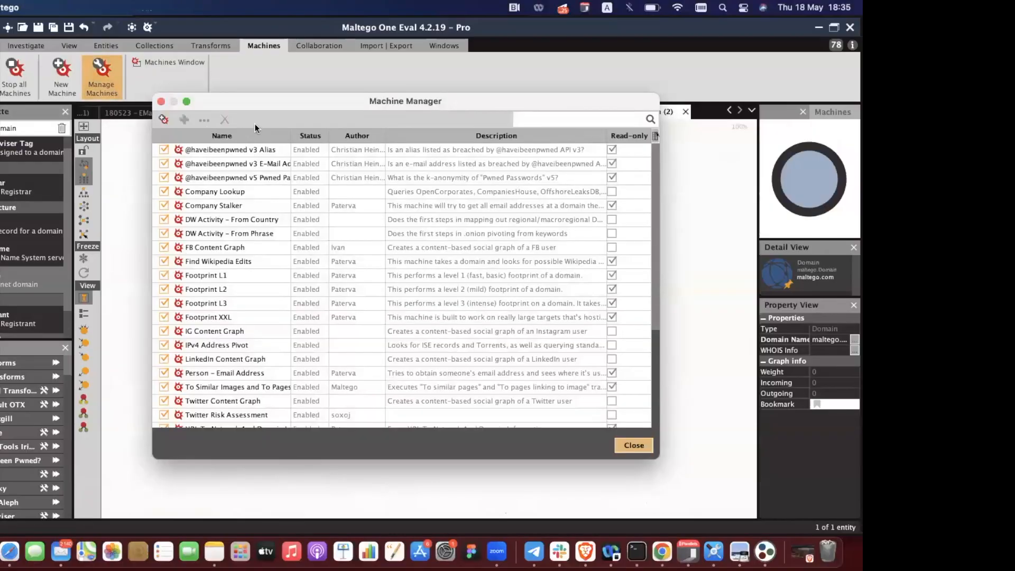
scroll(229, 276, "down", 5)
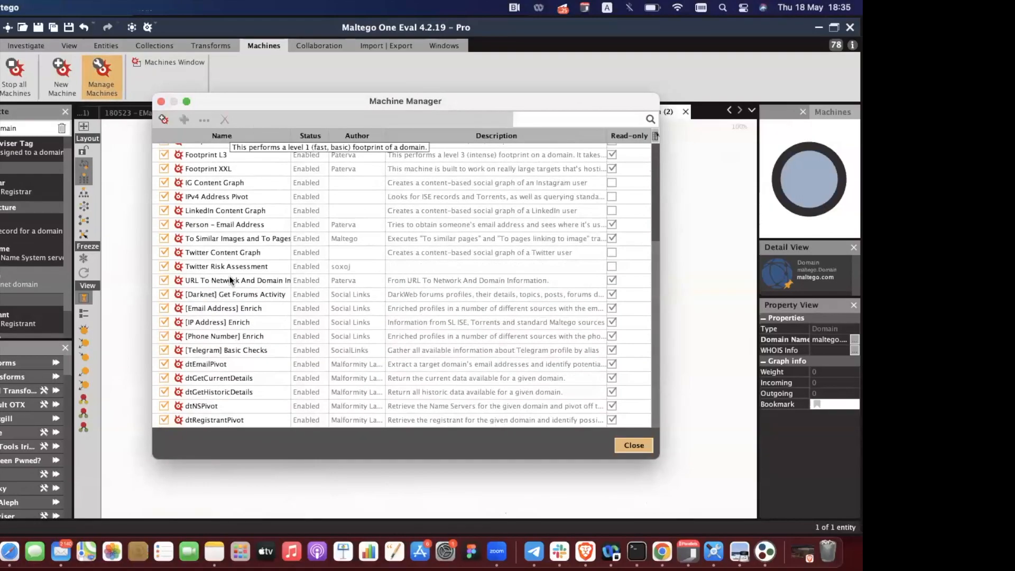
scroll(230, 276, "up", 5)
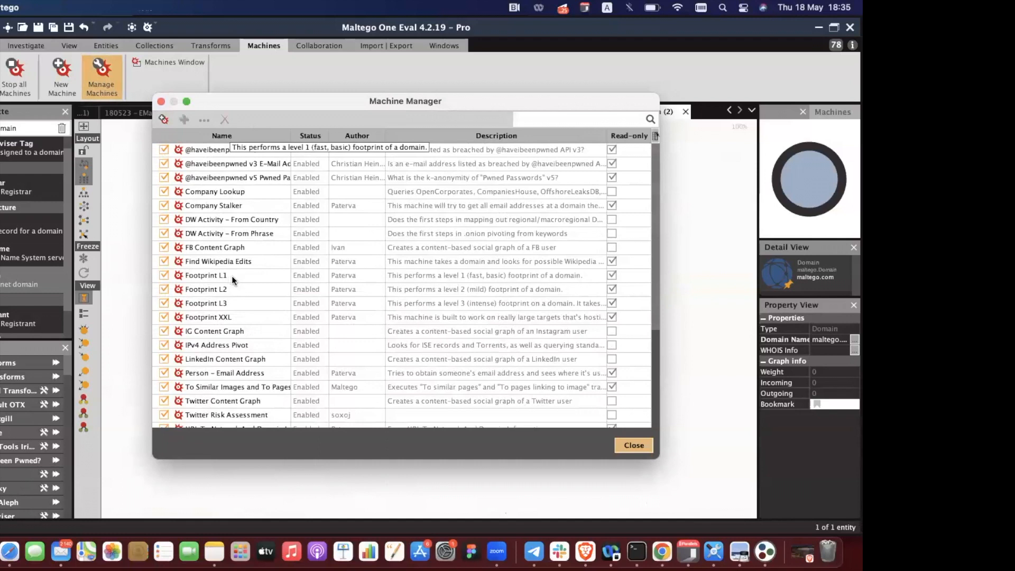
double_click(232, 274)
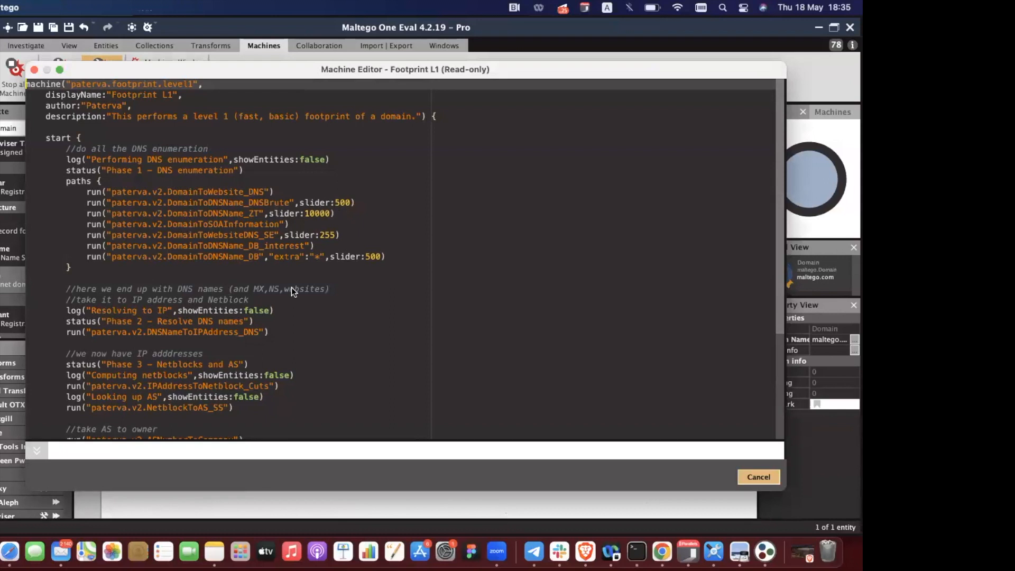
scroll(284, 298, "down", 2)
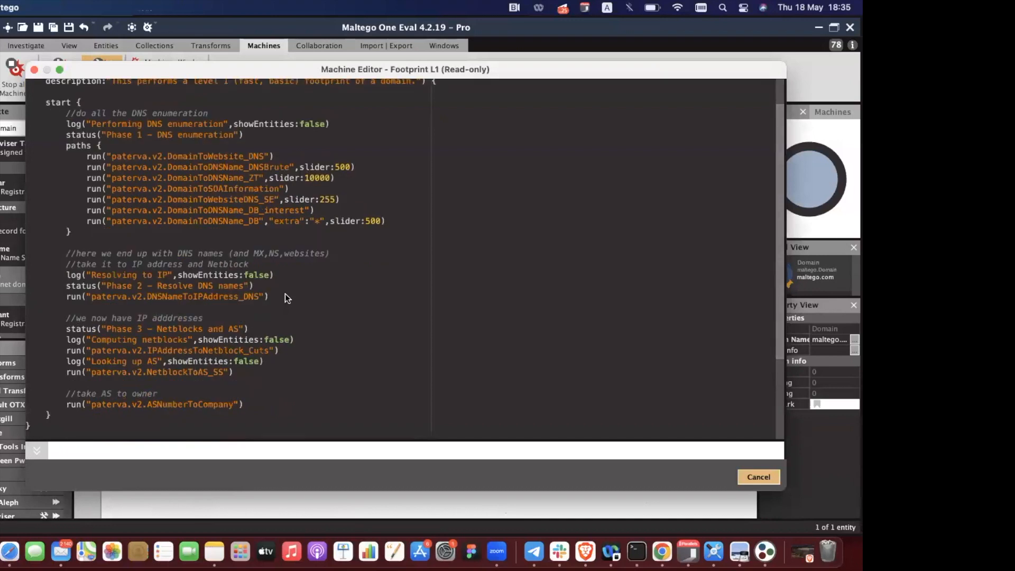
scroll(284, 295, "down", 2)
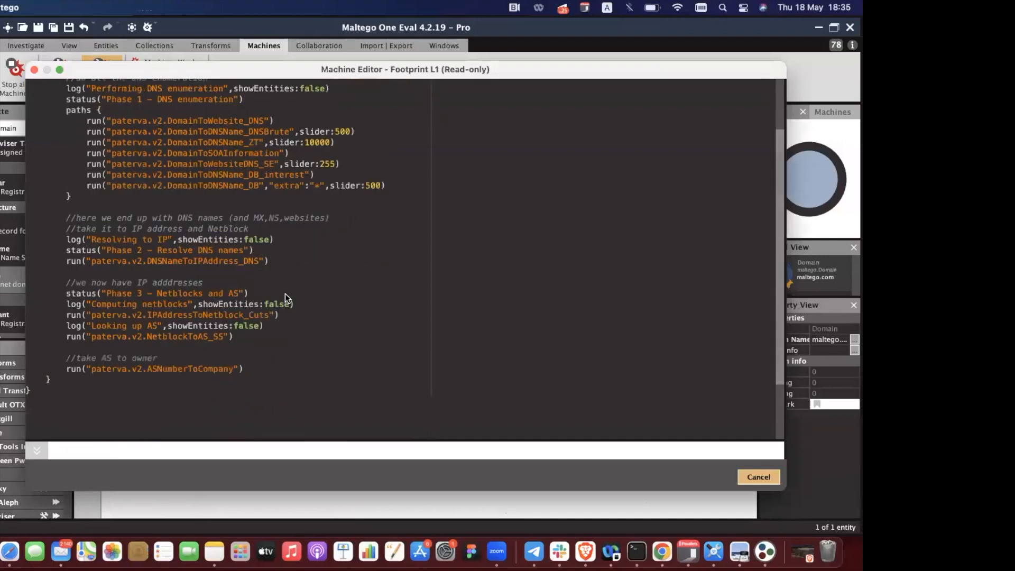
left_click(753, 473)
double_click(236, 300)
scroll(274, 332, "down", 2)
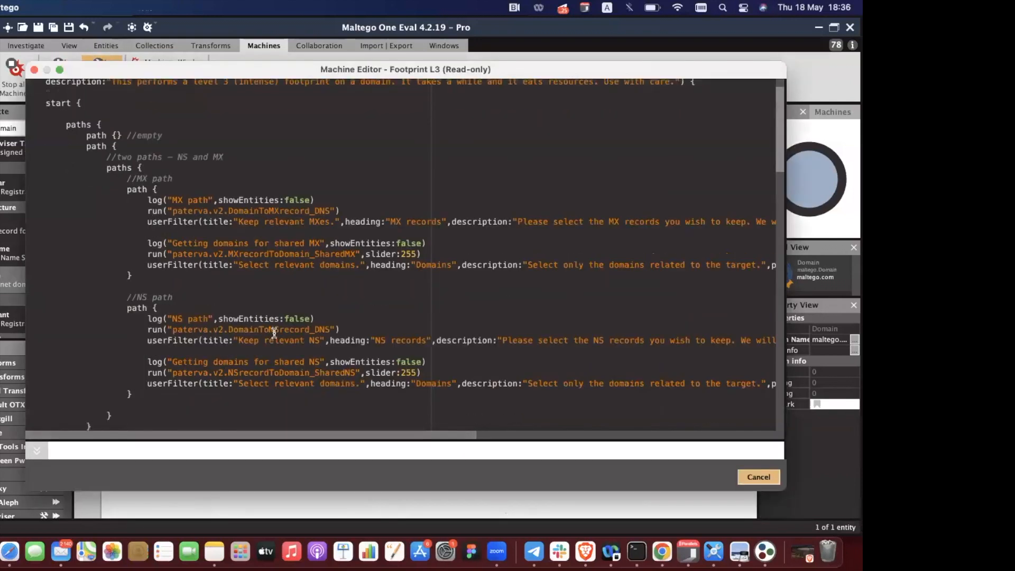
scroll(275, 332, "down", 7)
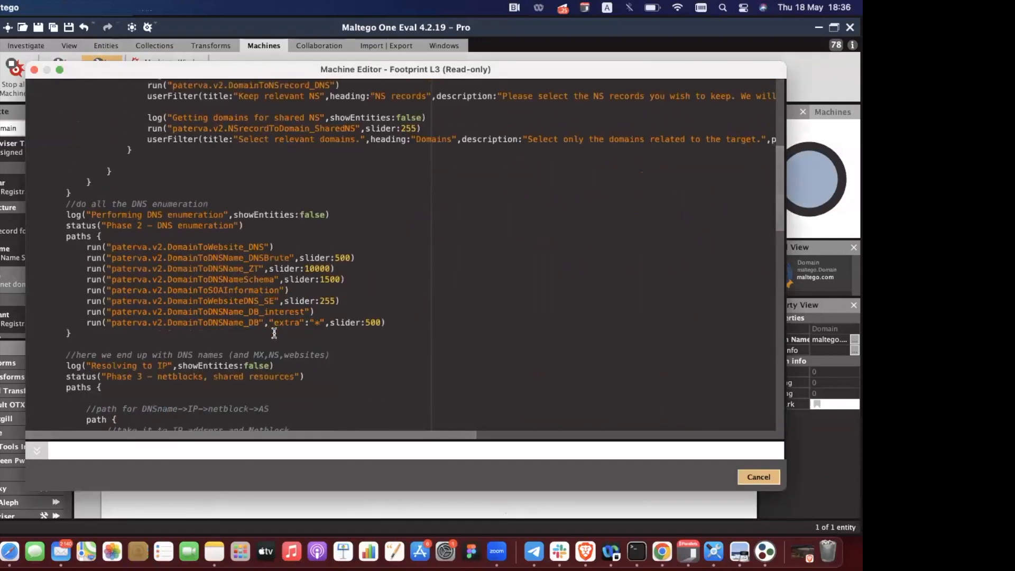
scroll(274, 332, "down", 9)
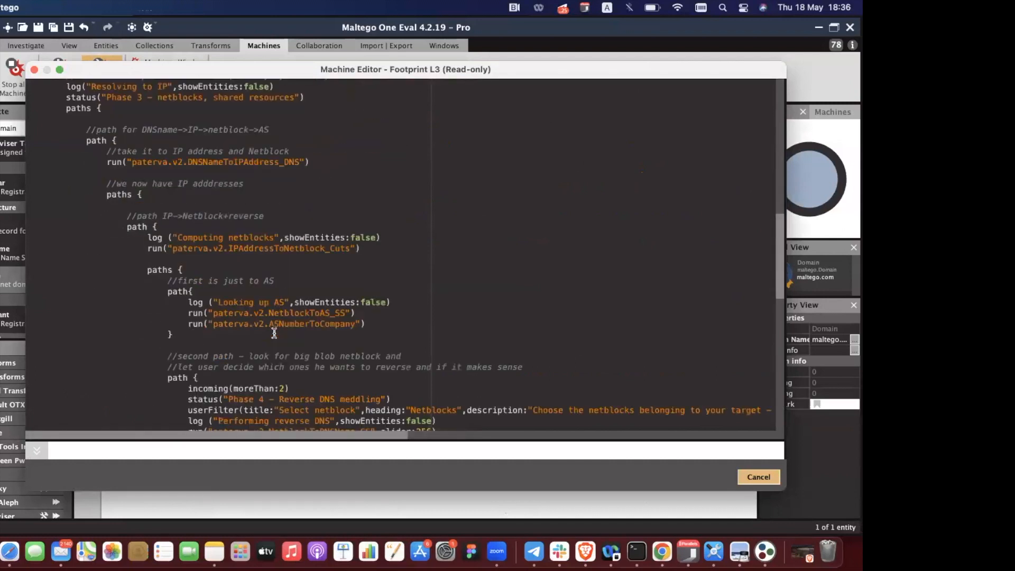
scroll(274, 331, "down", 2)
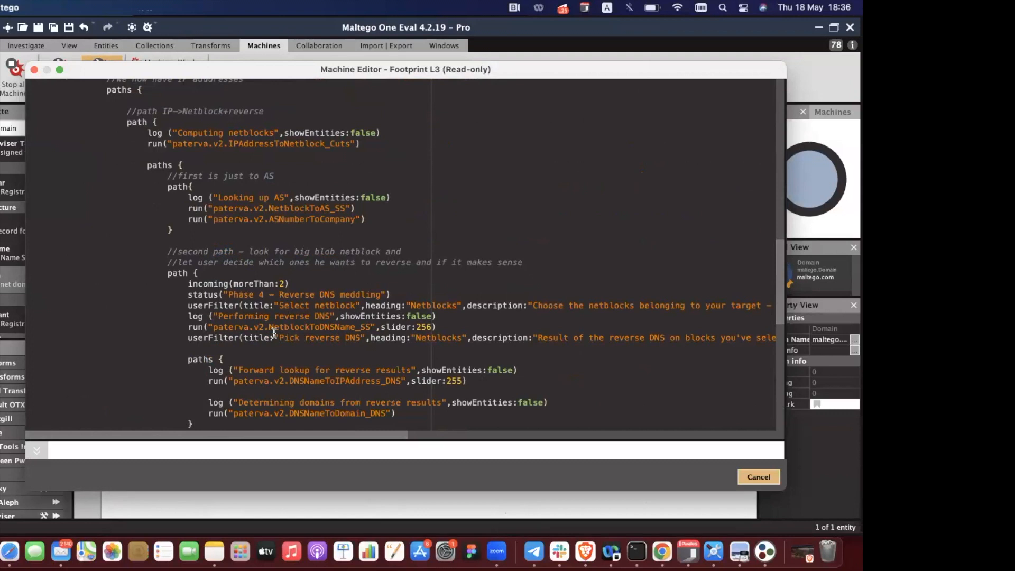
scroll(274, 332, "down", 6)
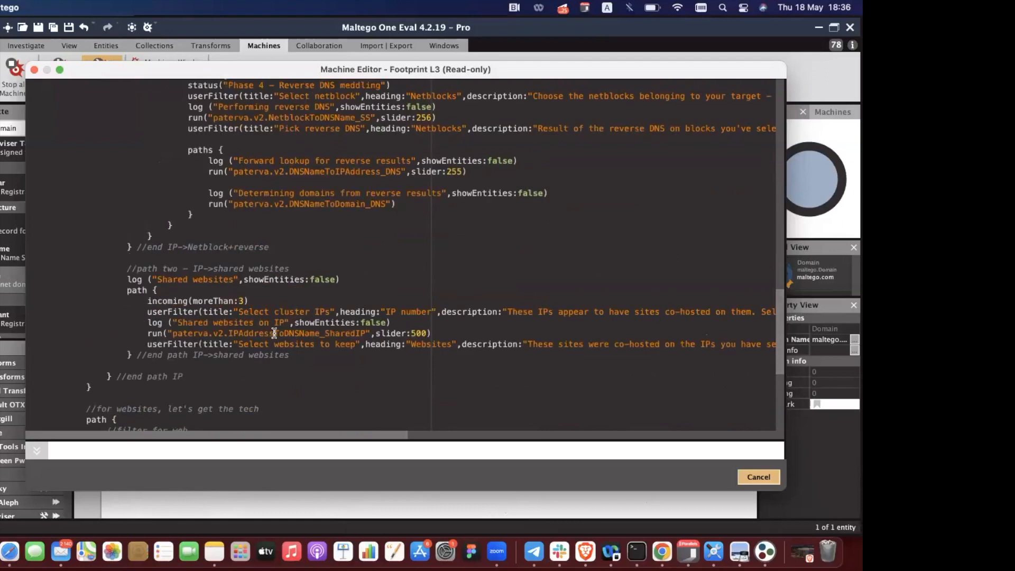
left_click(757, 477)
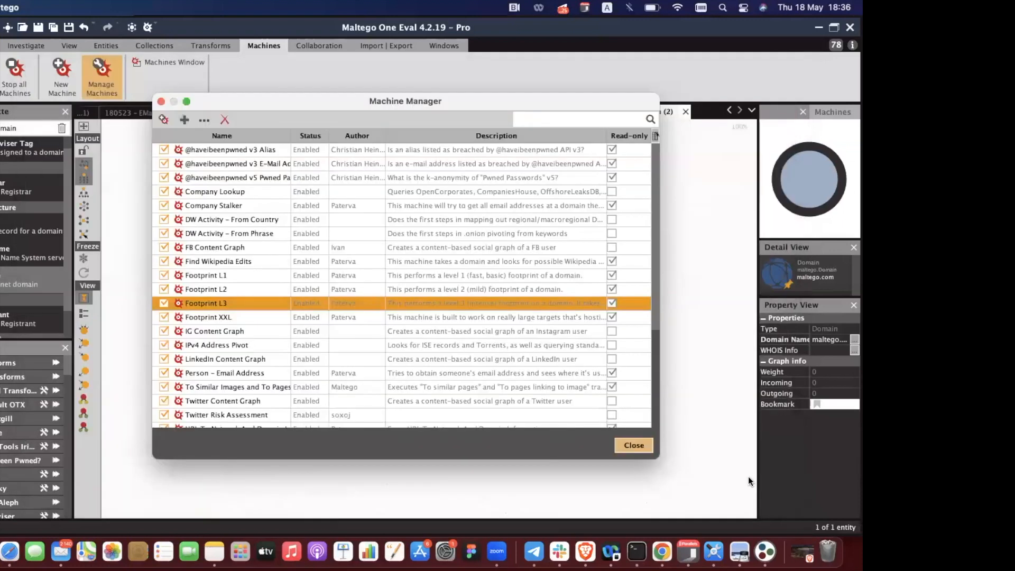
Close the Machine Manager, run Footprint L1 on maltego.com, and return to Investigate.
left_click(635, 445)
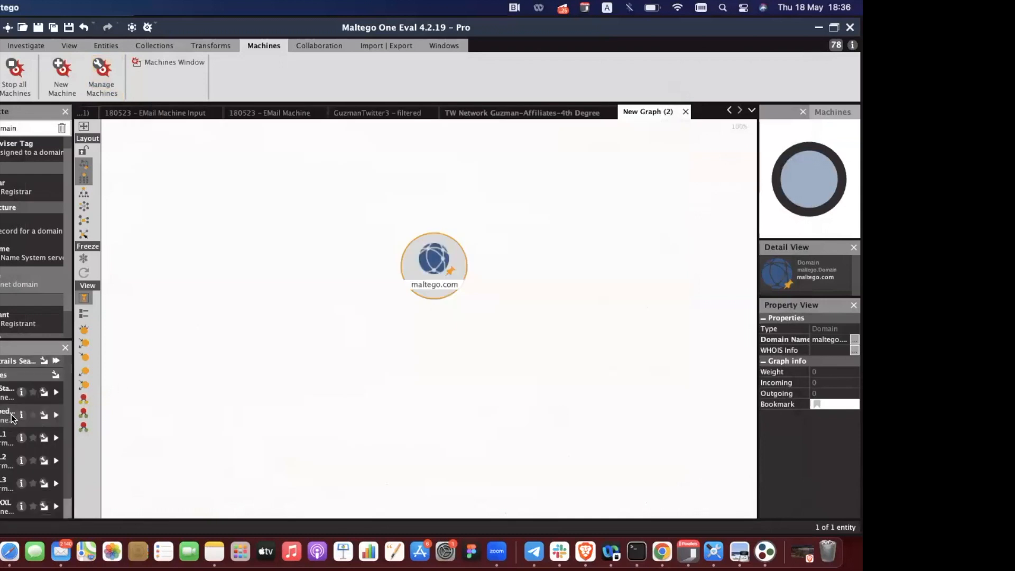
left_click(56, 437)
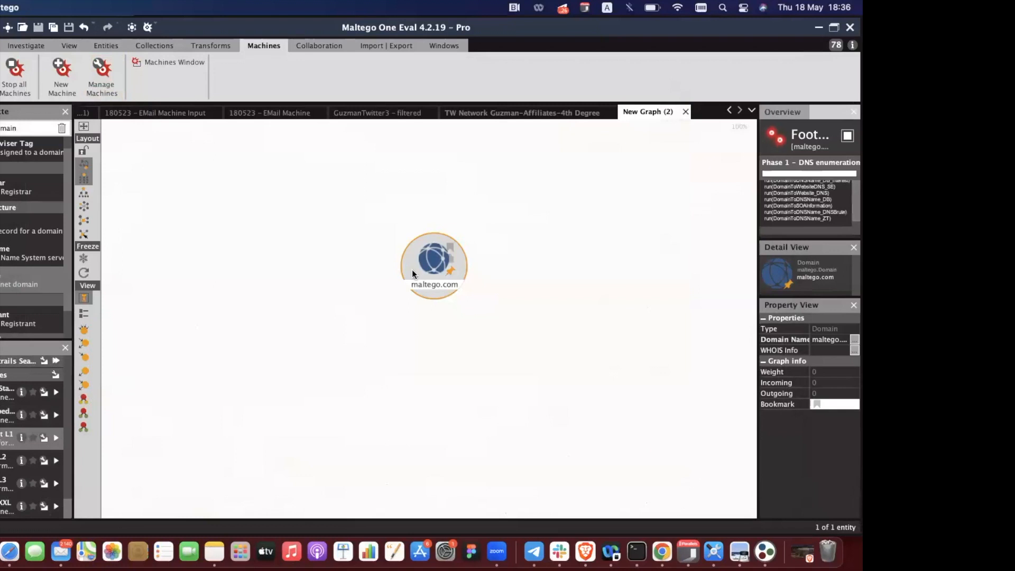
left_click(33, 46)
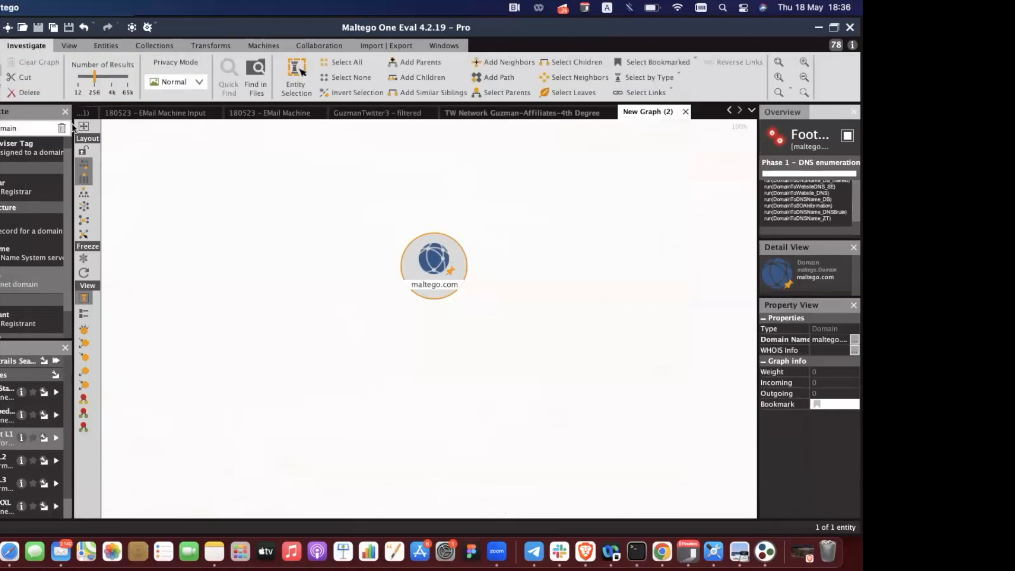
left_click(84, 272)
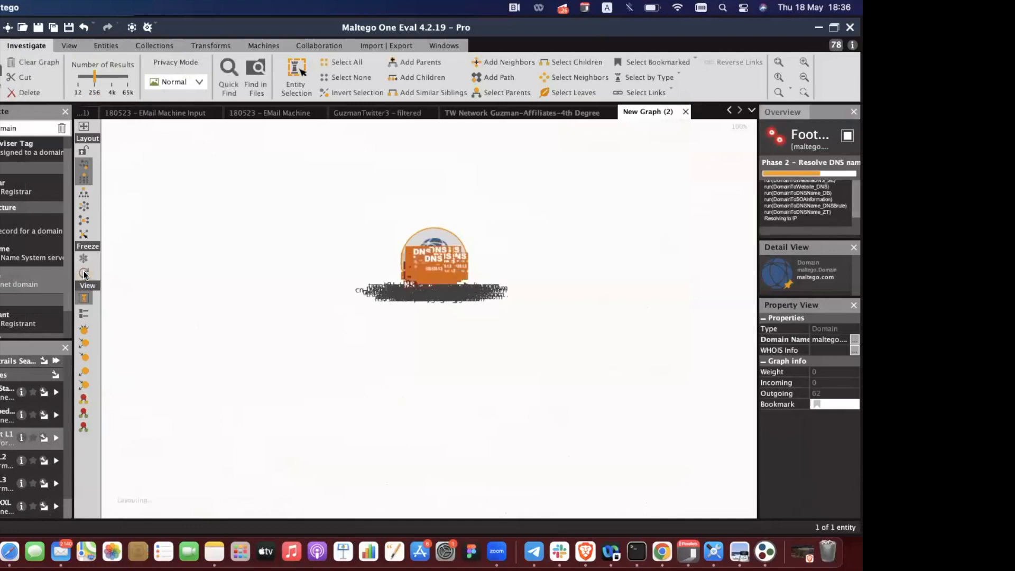
Drag the Collections Simplify Graph slider to More (3) for maximum grouping.
left_click(150, 43)
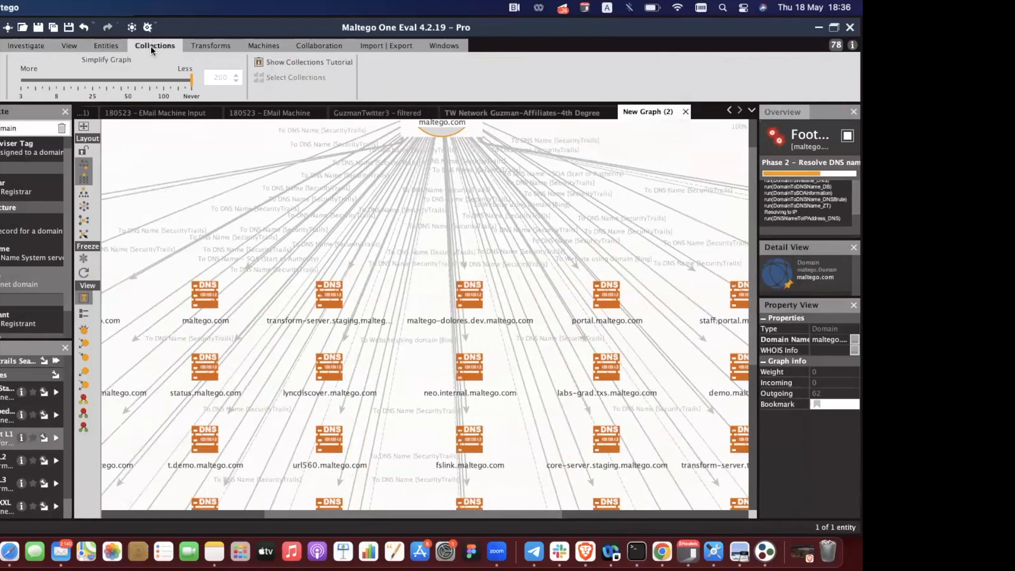
left_click_drag(192, 77, 21, 79)
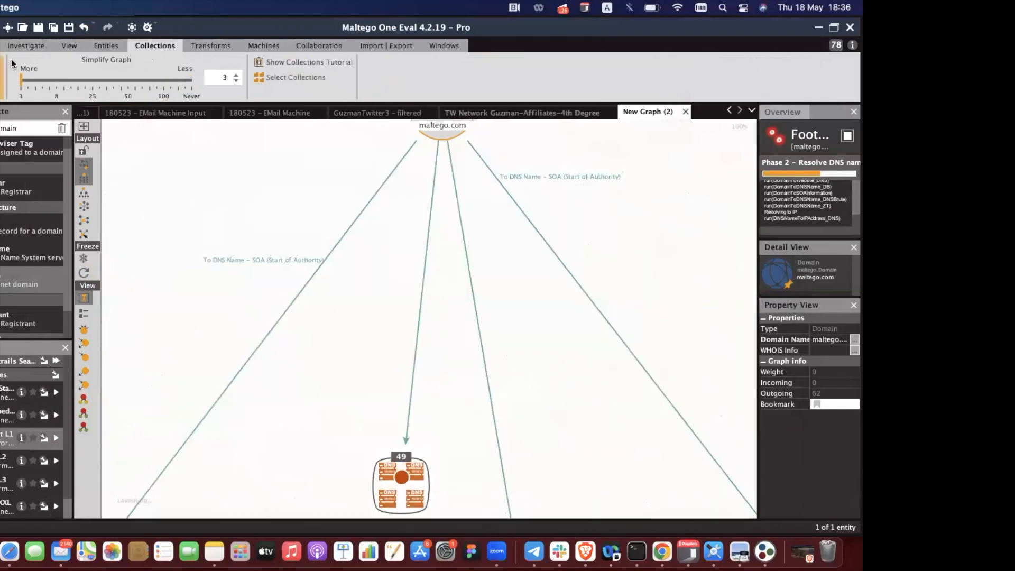
left_click(26, 46)
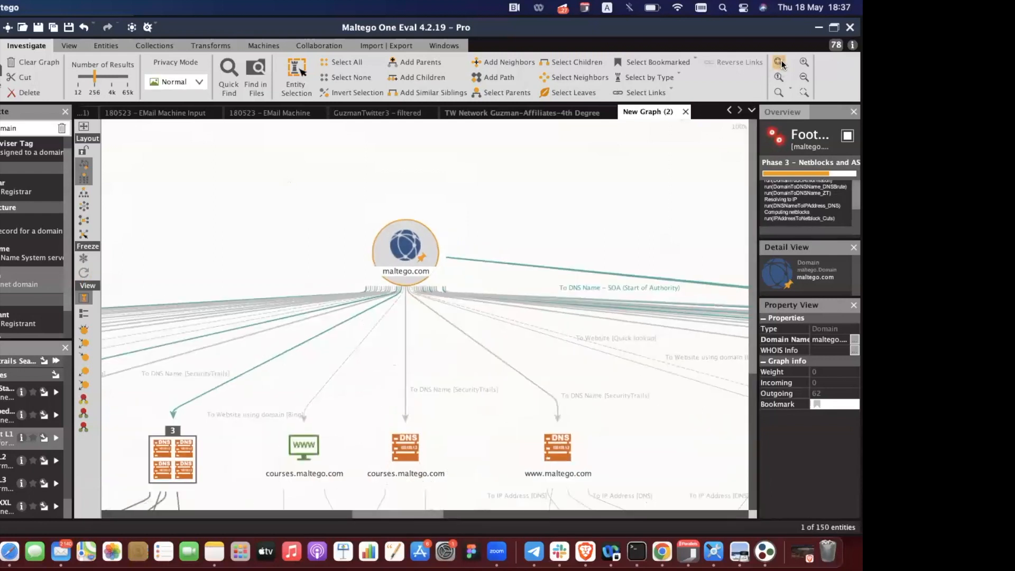
Zoom and pan across the 218-entity graph, from netblocks and AS owners back to maltego.com.
left_click(160, 46)
left_click(26, 46)
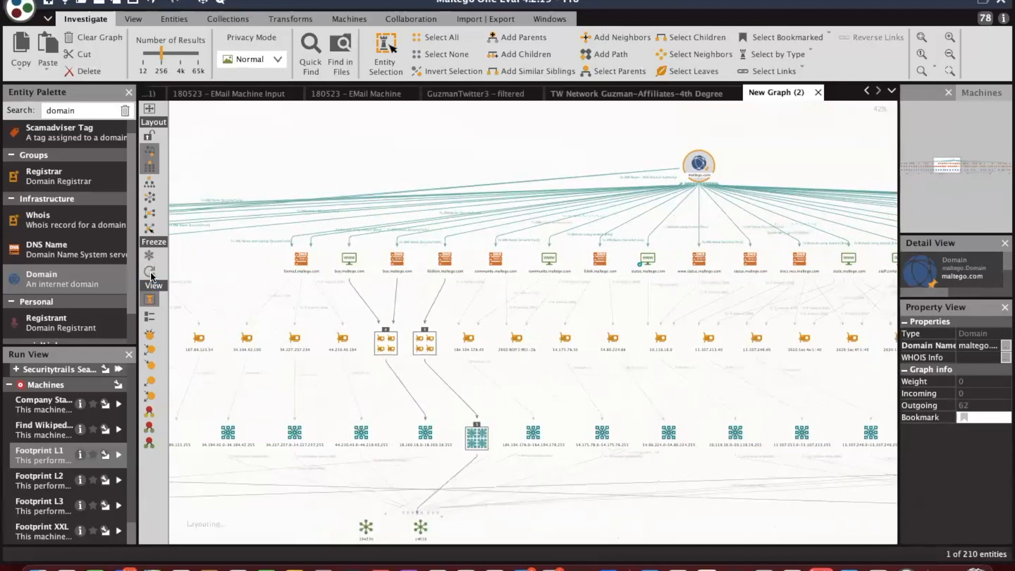
left_click(868, 158)
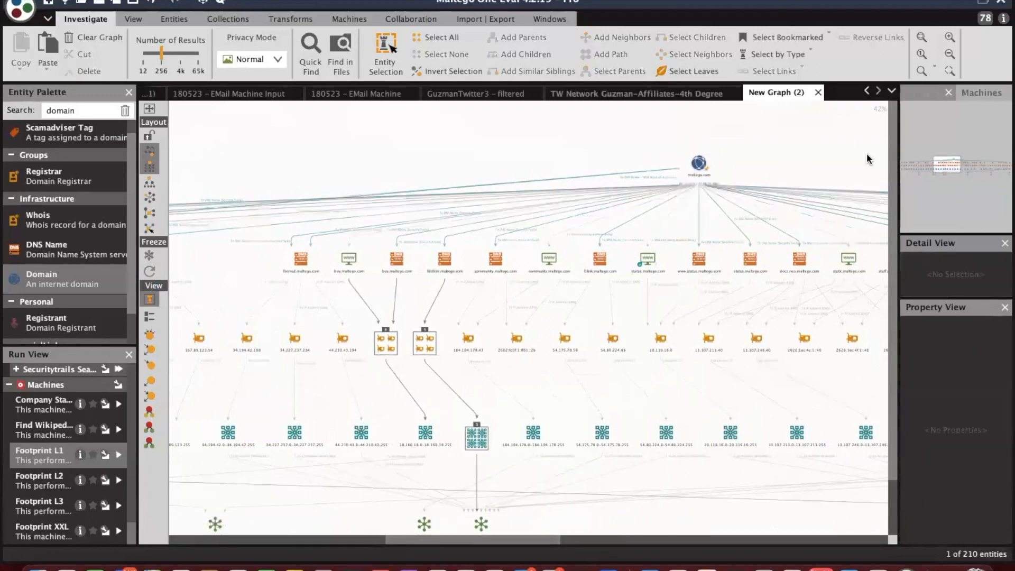
left_click(951, 38)
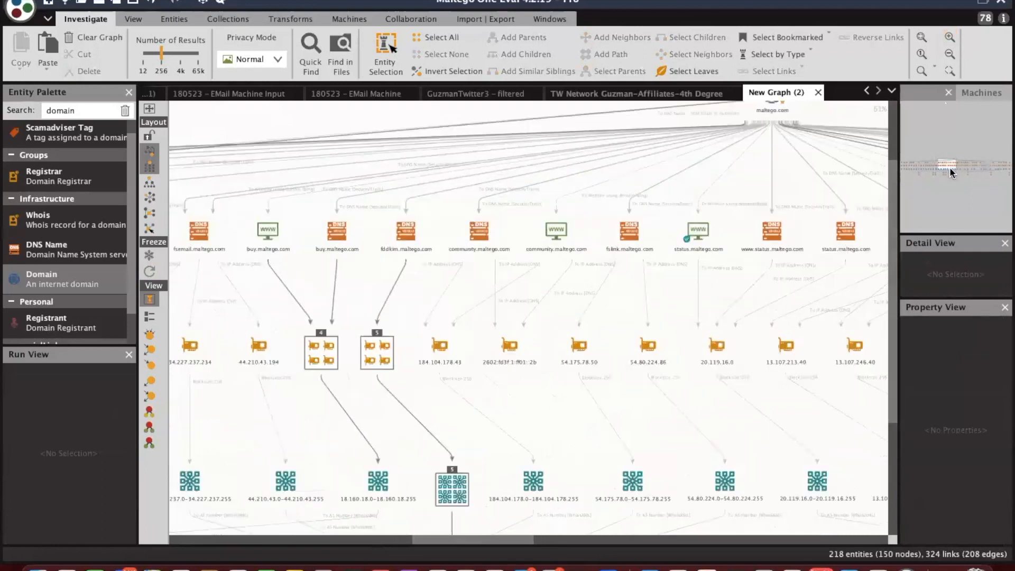
mouse_move(946, 161)
left_mouse_down()
mouse_move(1006, 164)
mouse_move(941, 166)
left_mouse_up()
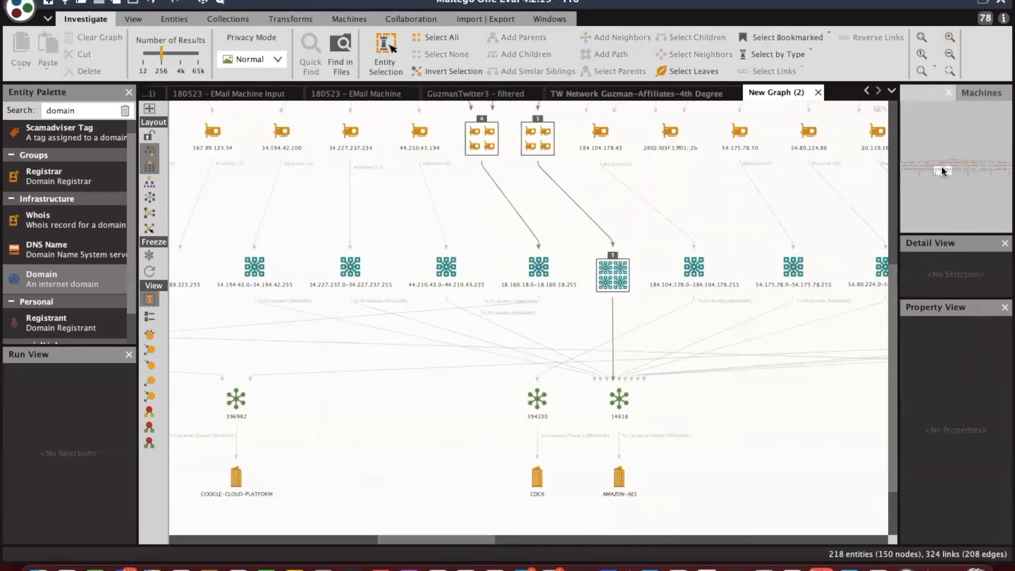
left_click_drag(941, 166, 962, 165)
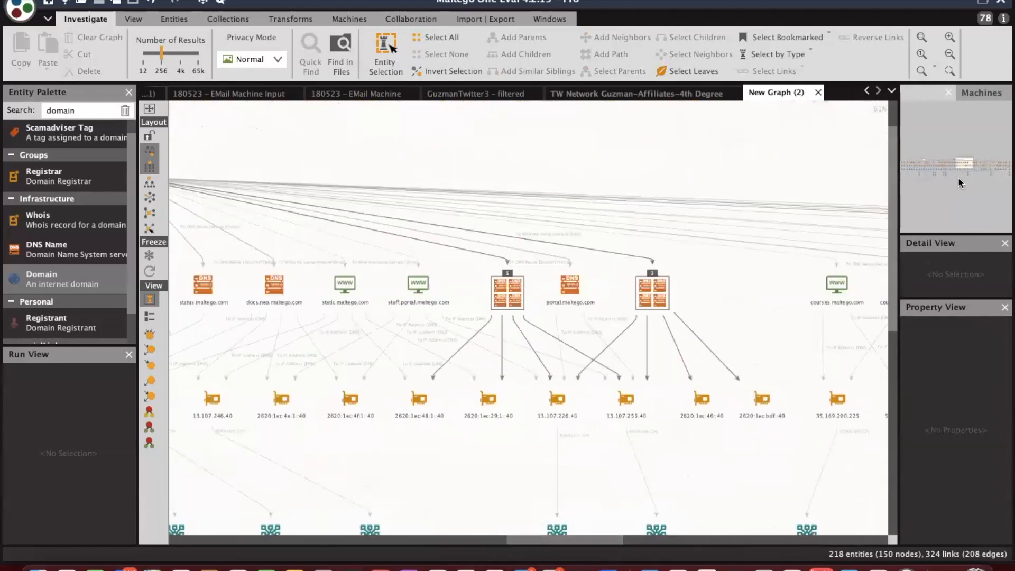
left_click_drag(963, 157, 955, 153)
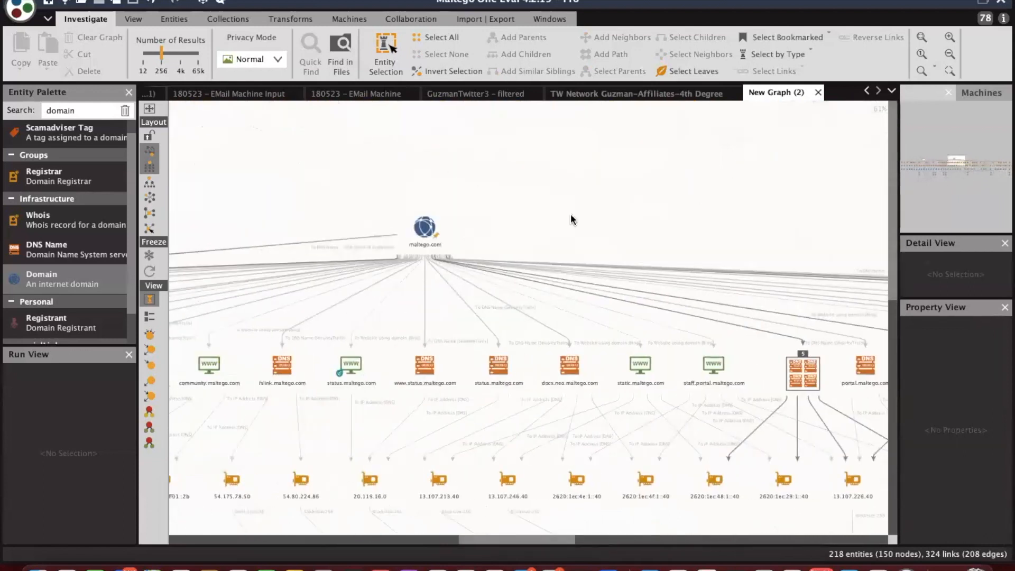
left_click(431, 229)
Copy maltego.com to a new graph and run Footprint L2 on it.
left_click(22, 70)
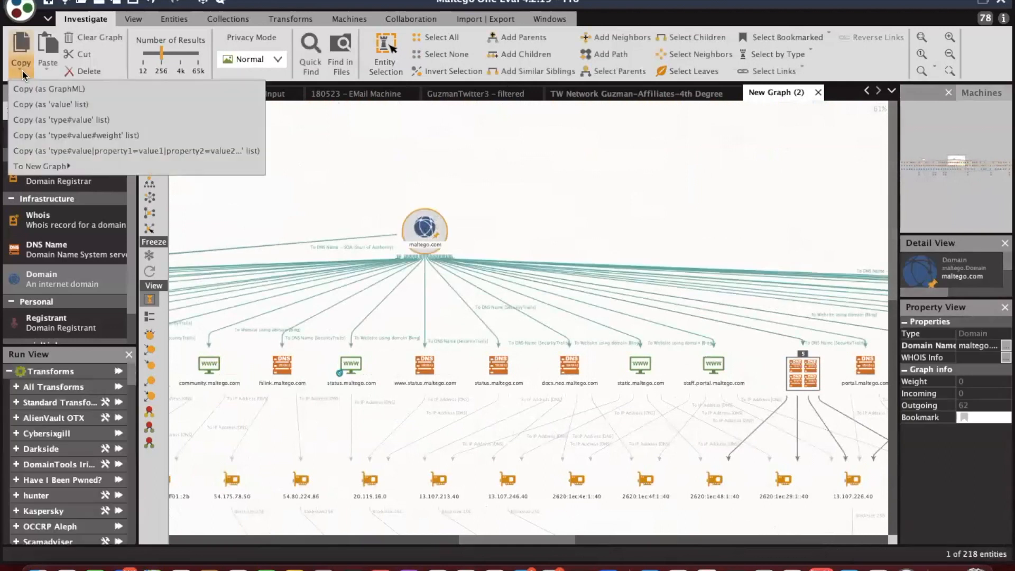
mouse_move(246, 166)
left_click(286, 166)
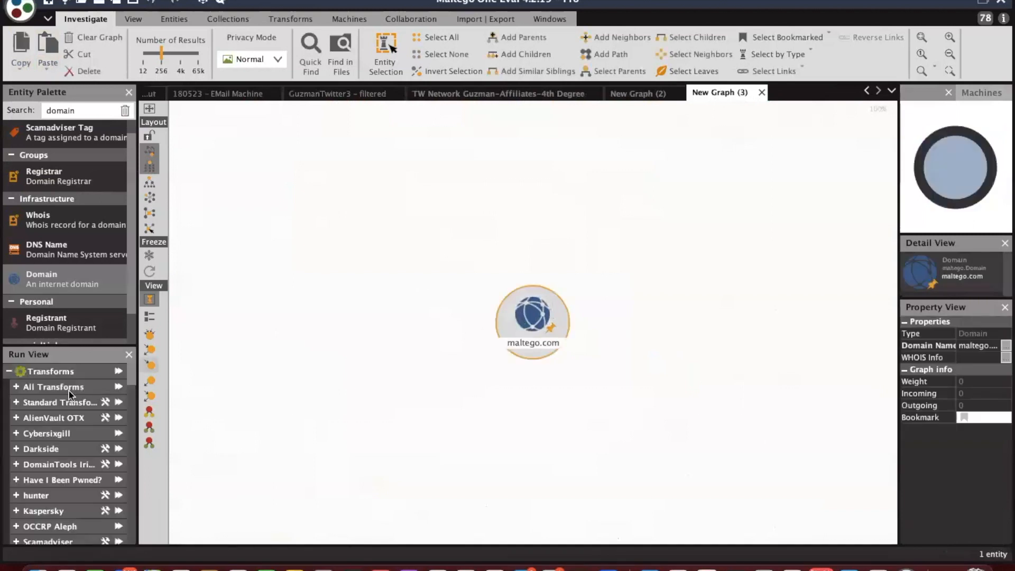
scroll(65, 423, "down", 10)
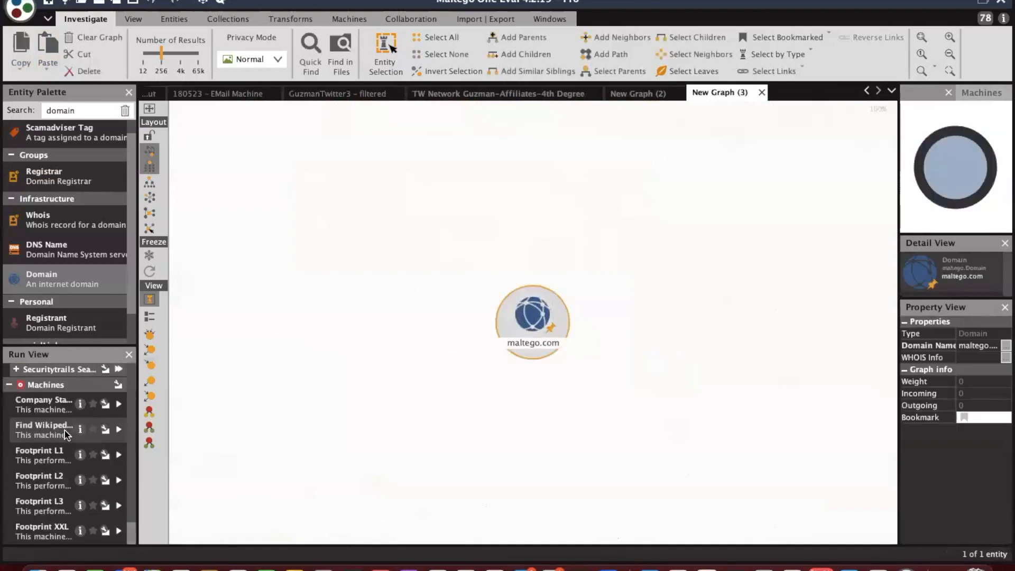
double_click(45, 485)
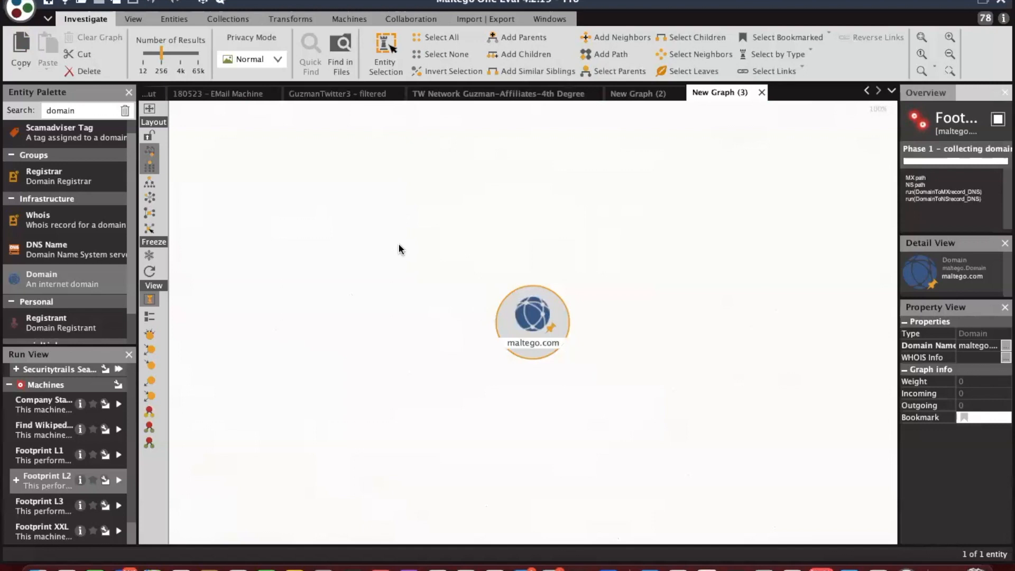
Untick ns59.domaincontrol.com in the name-server filter and accept the mail-server filter.
left_click(603, 313)
left_click(150, 256)
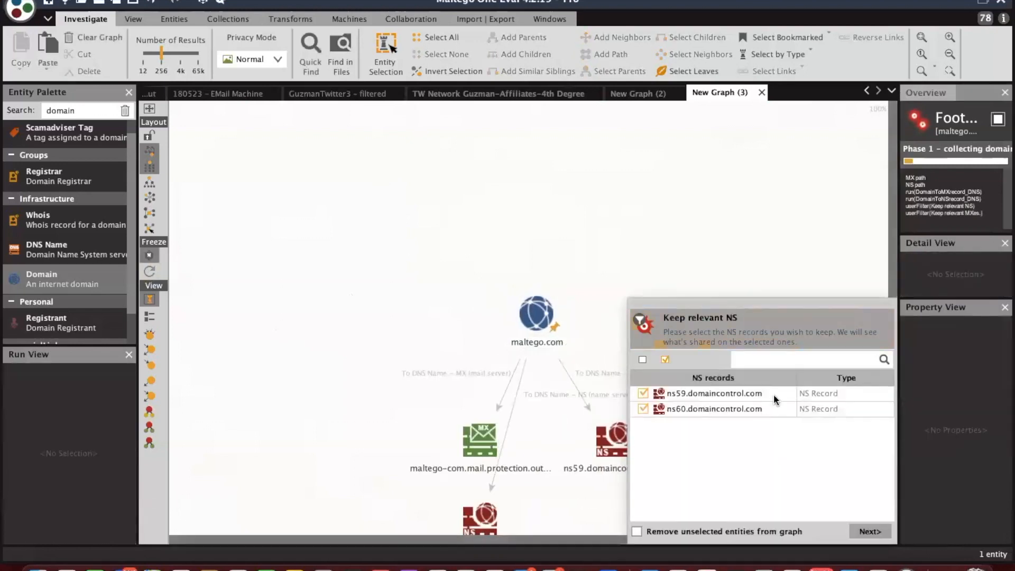
left_click(642, 393)
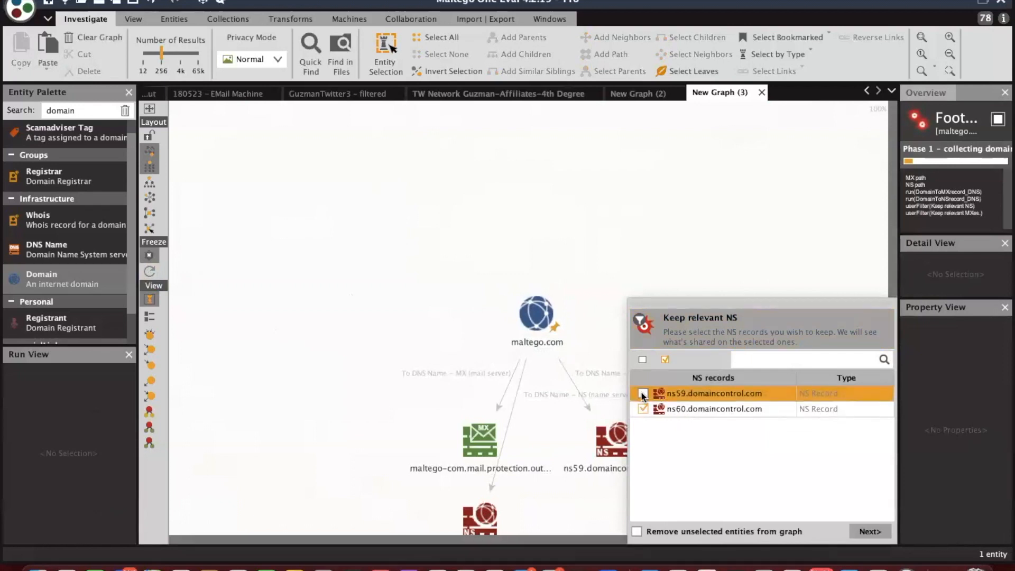
left_click(870, 532)
left_click(869, 532)
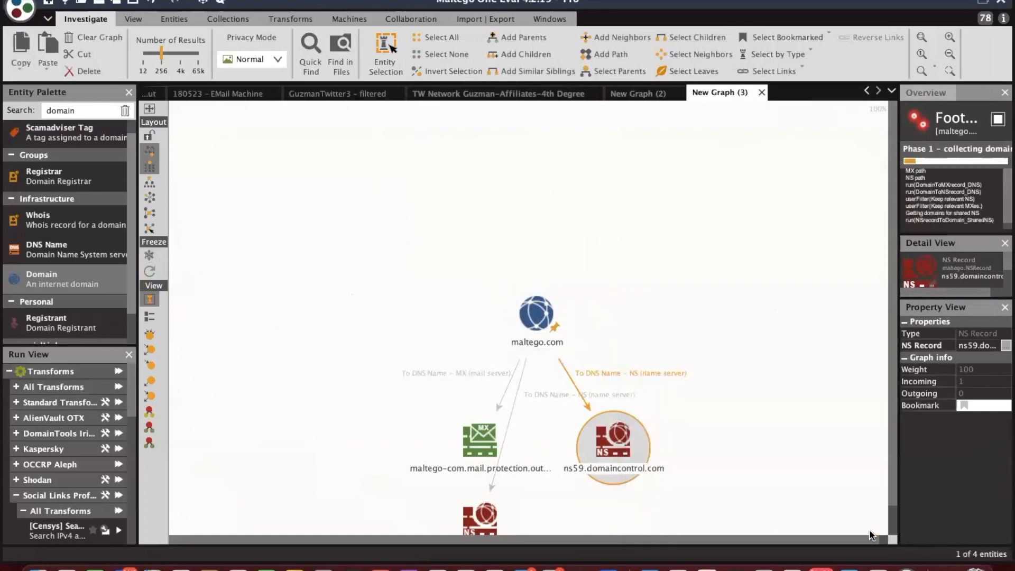
Fit the graph to view, proceed with maltego.com, and browse the candidate domain list.
left_click(921, 37)
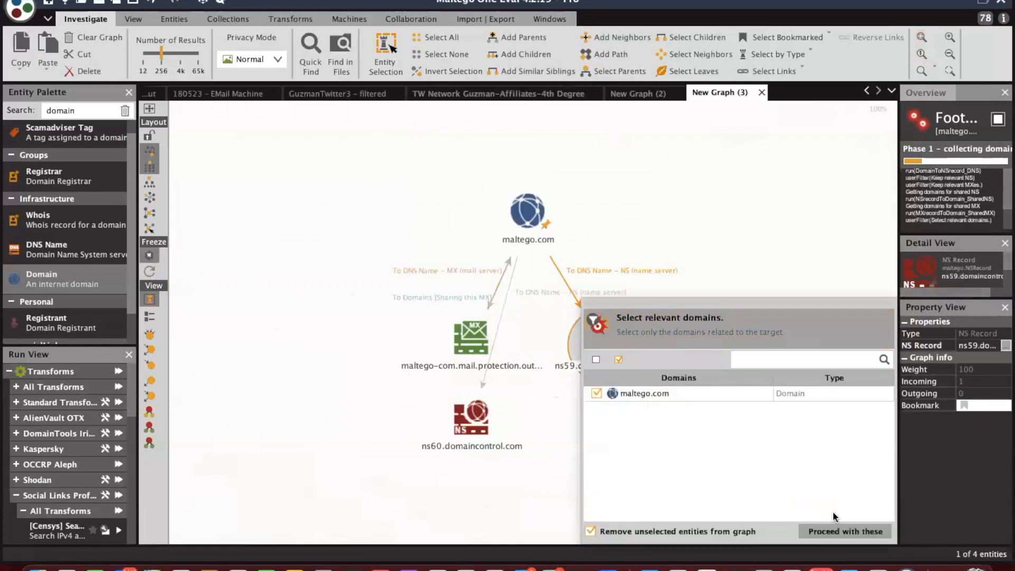
left_click(841, 532)
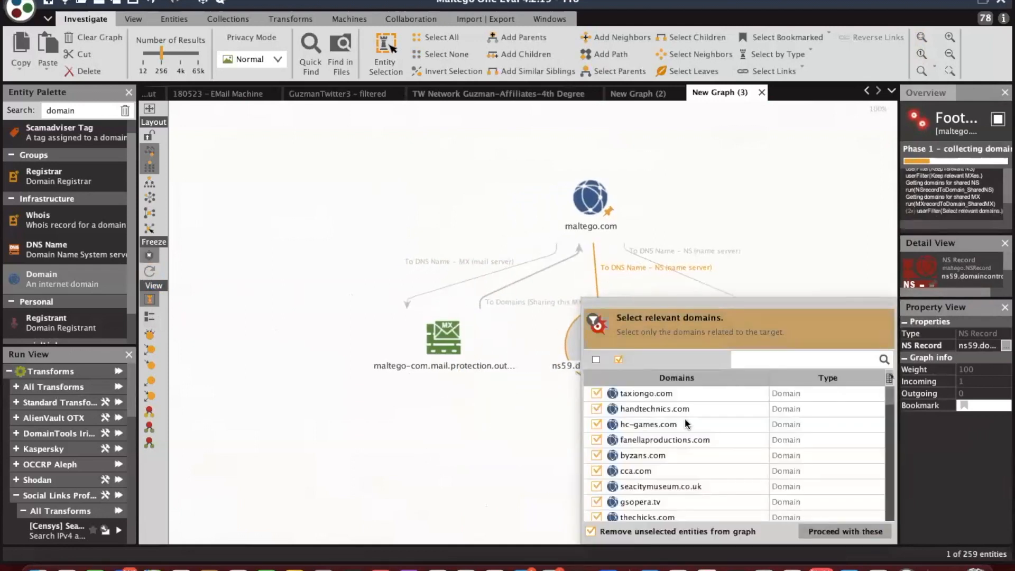
scroll(704, 426, "down", 10)
scroll(704, 426, "down", 10)
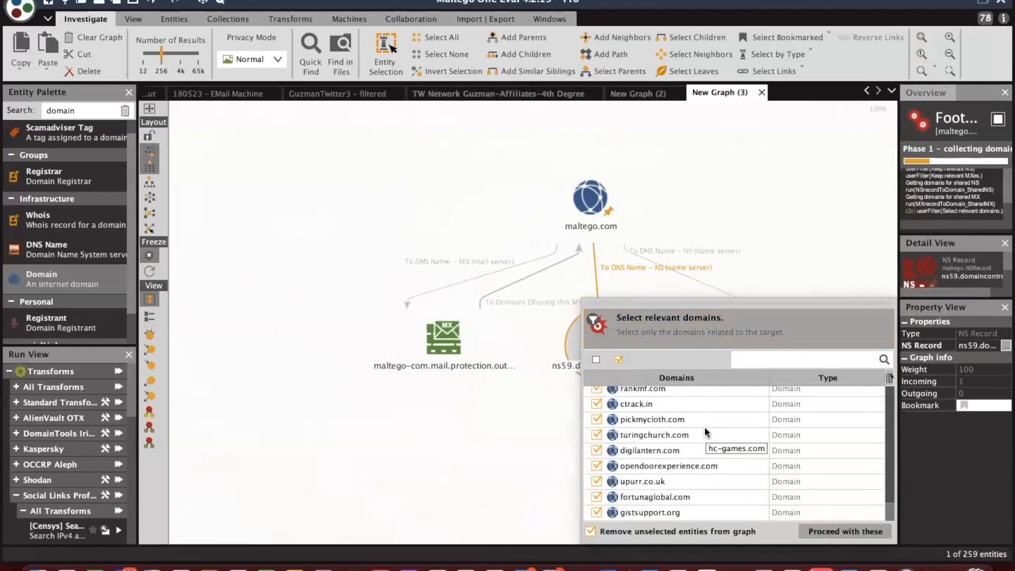
scroll(705, 431, "up", 1)
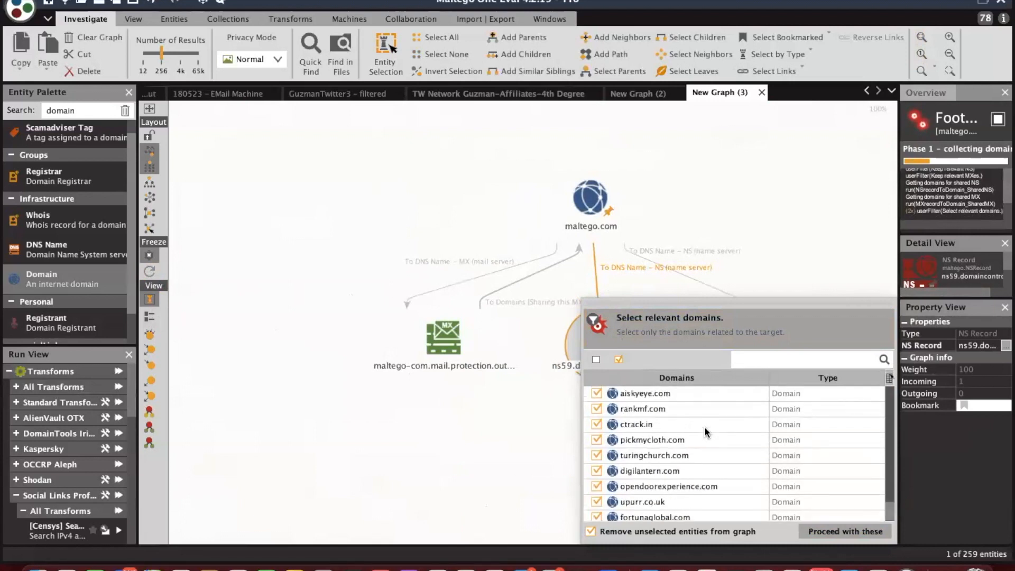